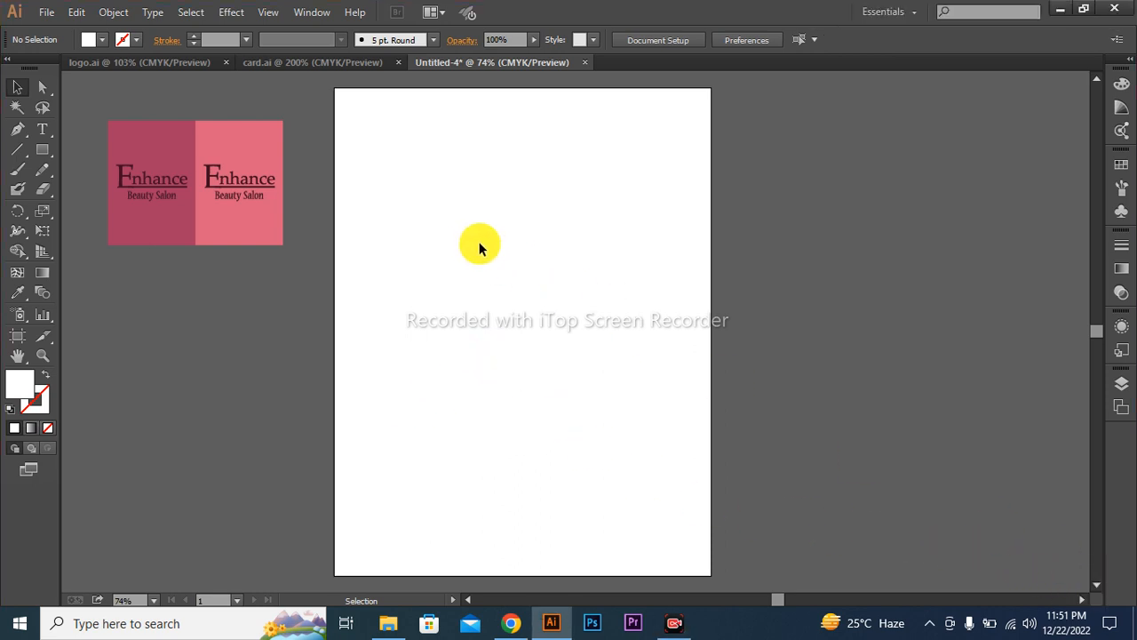
Step: Review the existing business card and logo documents, and return to the untitled page
{"action": "key", "text": "space"}
{"action": "left_click_drag", "start_coordinate": [462, 241], "coordinate": [496, 242]}
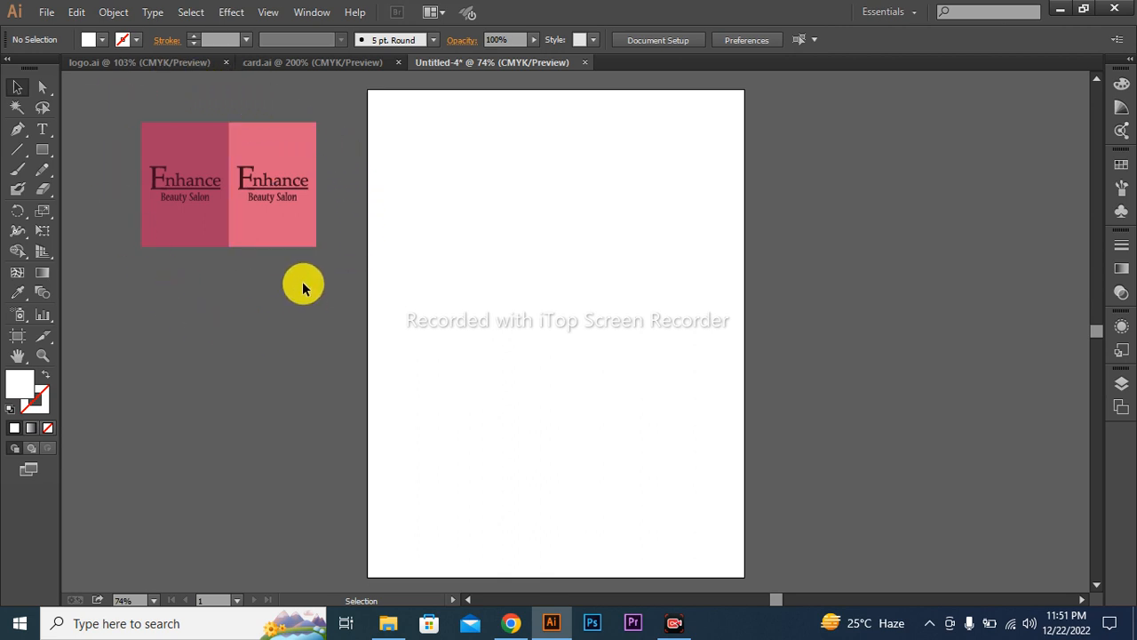
{"action": "left_click", "coordinate": [322, 64]}
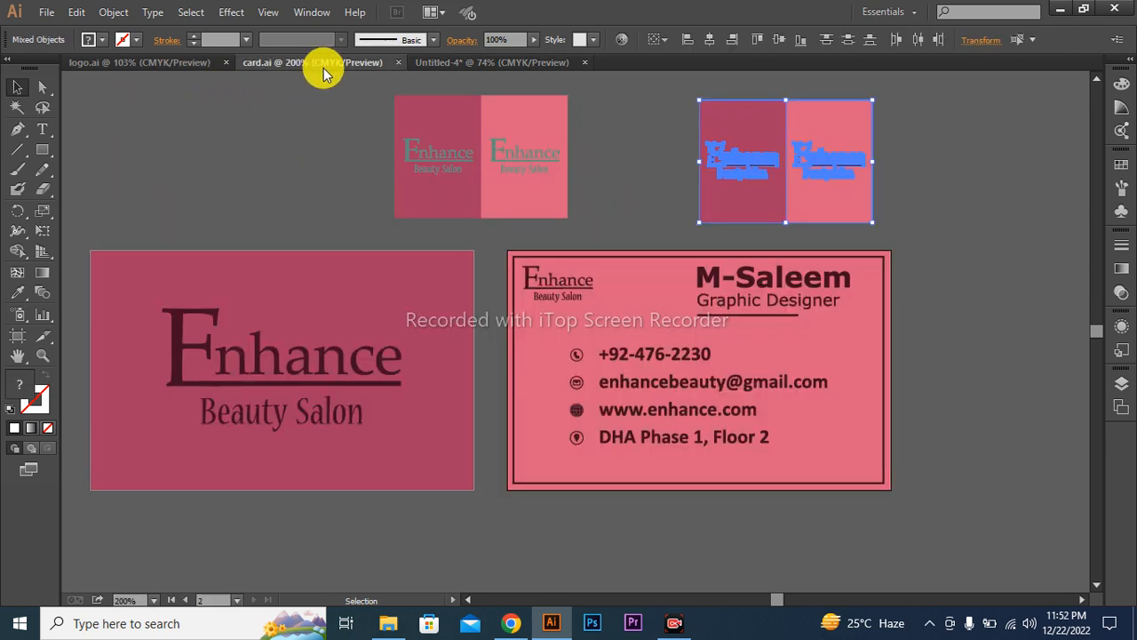
{"action": "left_click", "coordinate": [200, 64]}
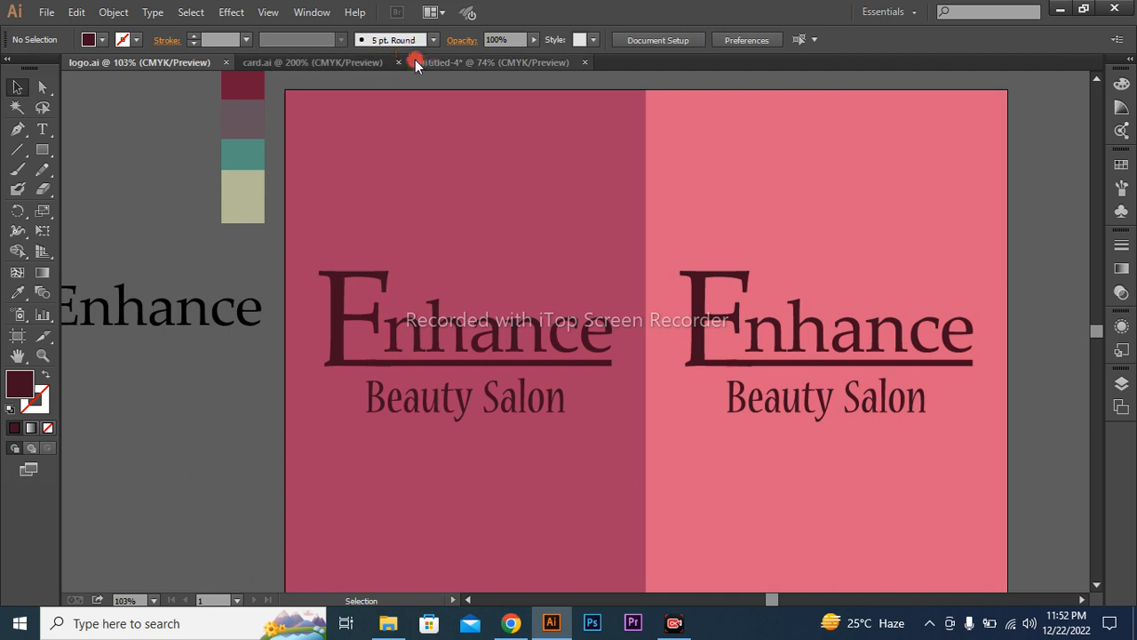
{"action": "left_click", "coordinate": [418, 62]}
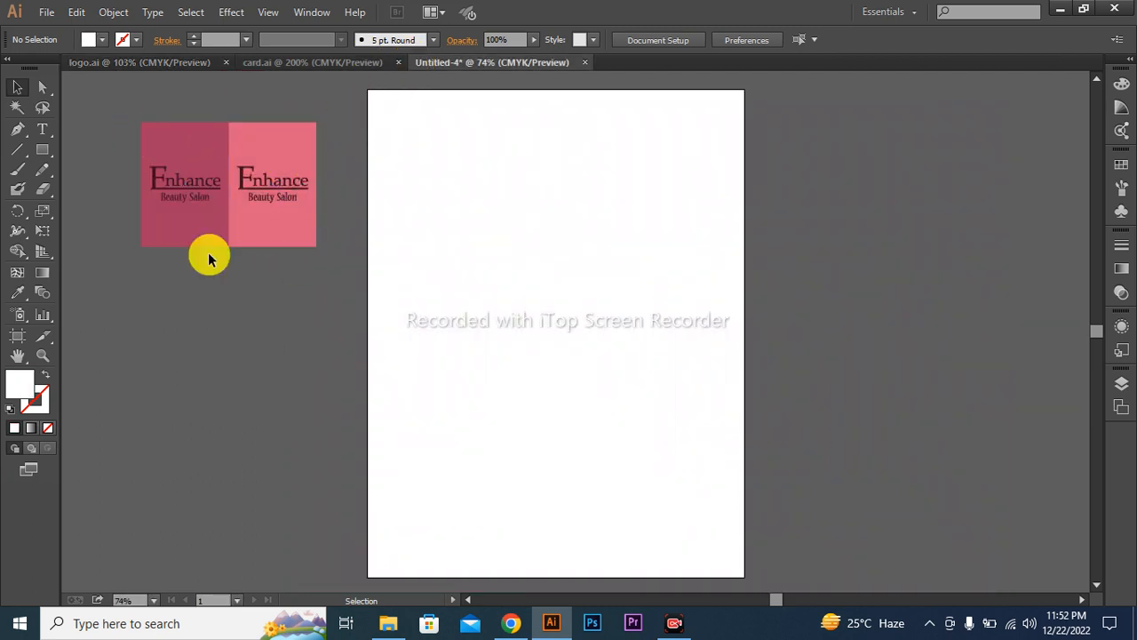
Step: Draw an 8.5 by 11 in rectangle that covers the whole artboard
{"action": "left_click", "coordinate": [42, 149]}
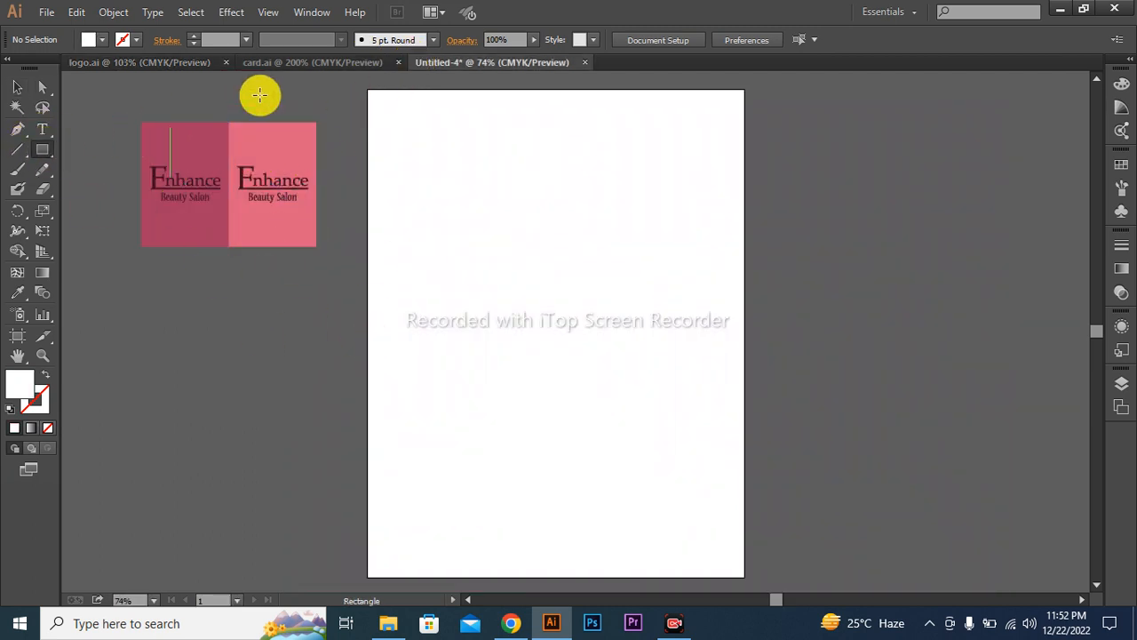
{"action": "mouse_move", "coordinate": [367, 91]}
{"action": "left_mouse_down"}
{"action": "mouse_move", "coordinate": [459, 281]}
{"action": "mouse_move", "coordinate": [573, 447]}
{"action": "left_mouse_up"}
{"action": "key", "text": "ctrl+z"}
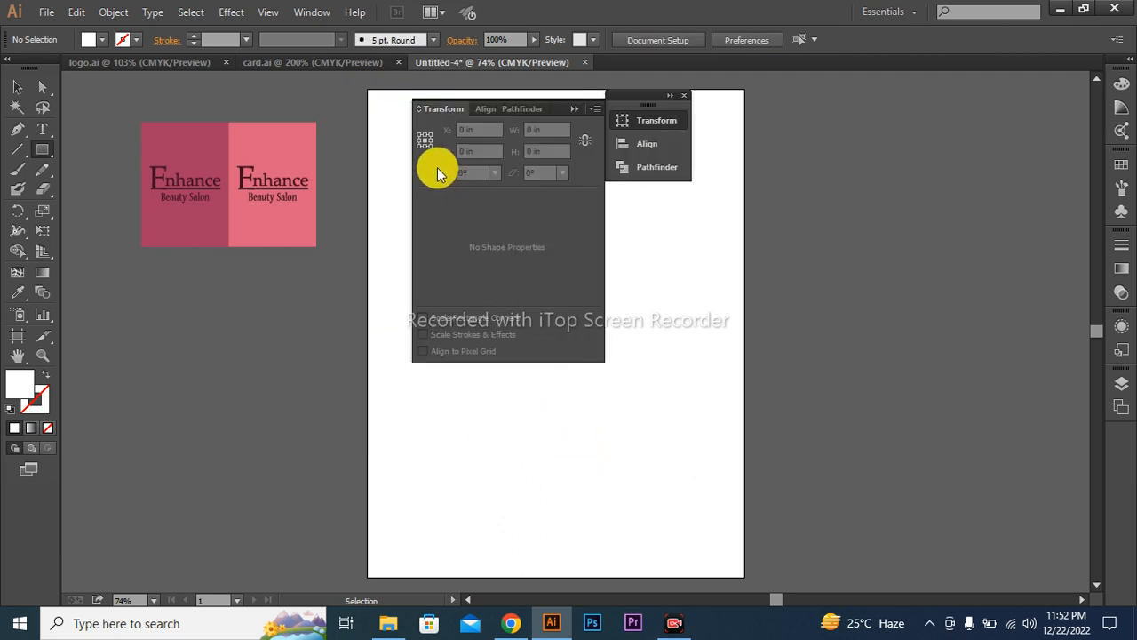
{"action": "left_click", "coordinate": [575, 110]}
{"action": "left_click", "coordinate": [686, 102]}
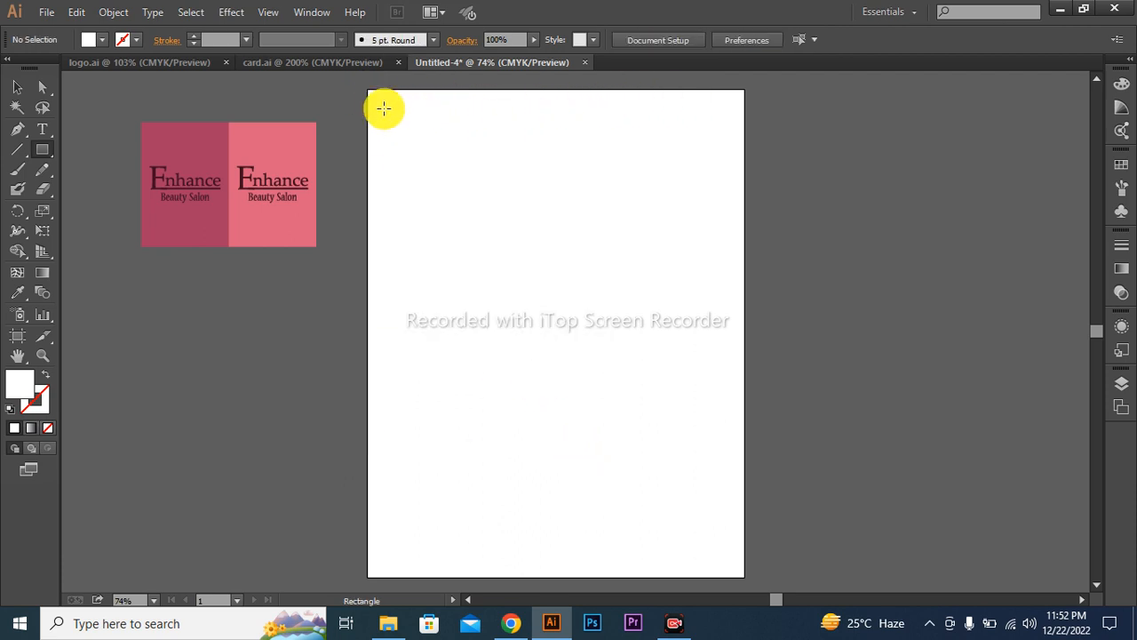
{"action": "left_click_drag", "start_coordinate": [366, 90], "coordinate": [745, 578]}
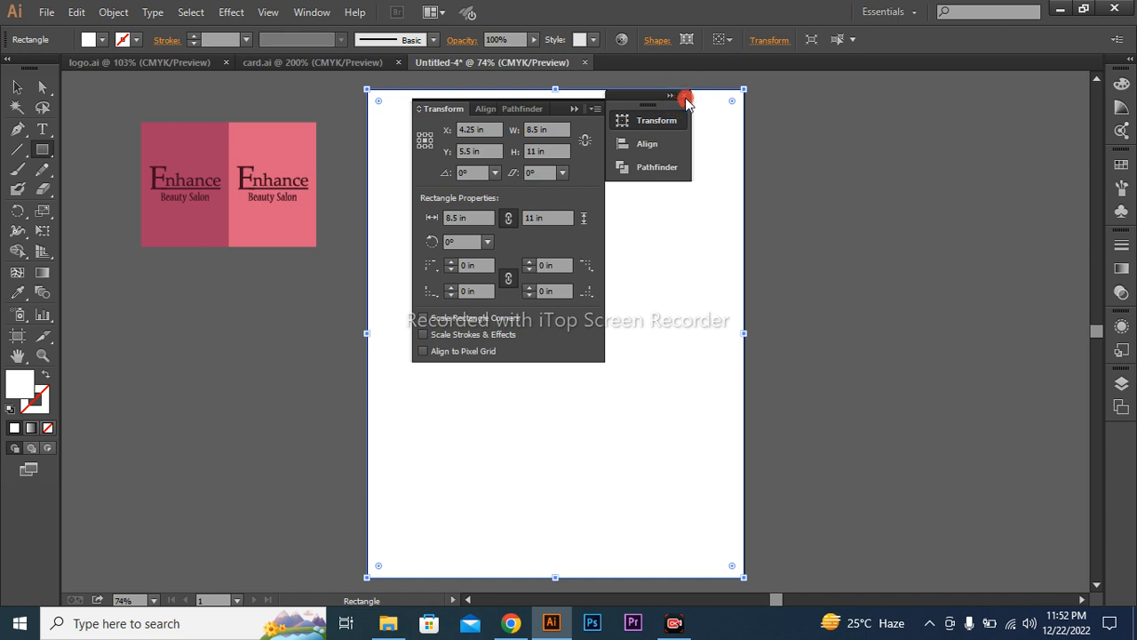
{"action": "left_click", "coordinate": [686, 100]}
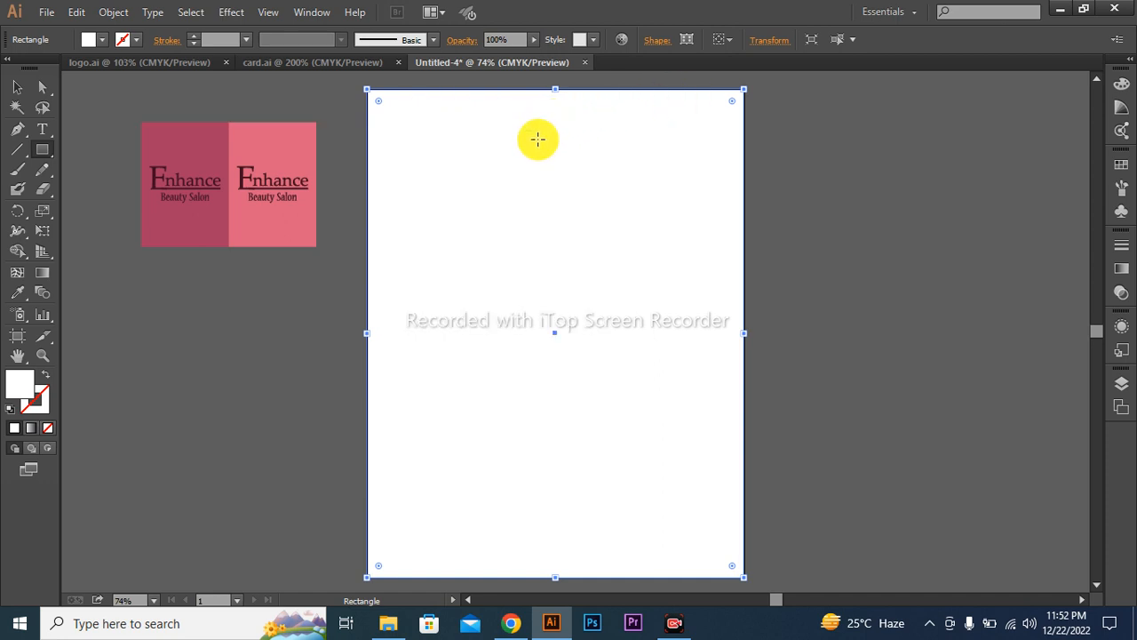
Step: Fill the page-sized rectangle with the dark pink sampled from the darker half of the logo artwork
{"action": "key", "text": "i"}
{"action": "left_click", "coordinate": [199, 139]}
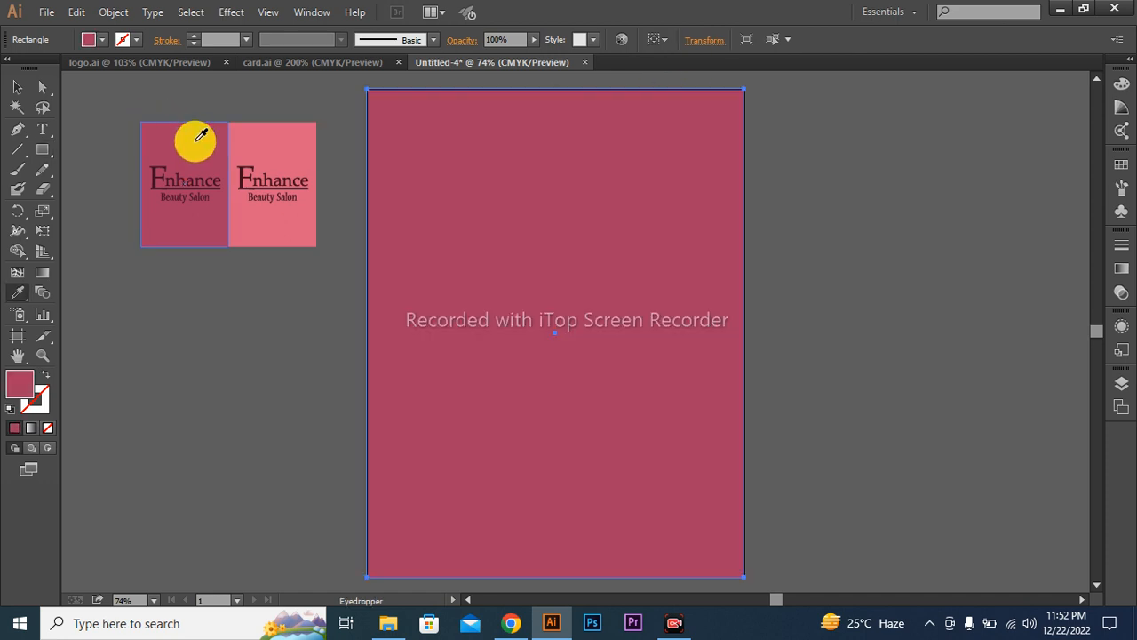
{"action": "key", "text": "v"}
{"action": "left_click", "coordinate": [926, 248]}
{"action": "key", "text": "space"}
{"action": "left_click_drag", "start_coordinate": [911, 247], "coordinate": [926, 255]}
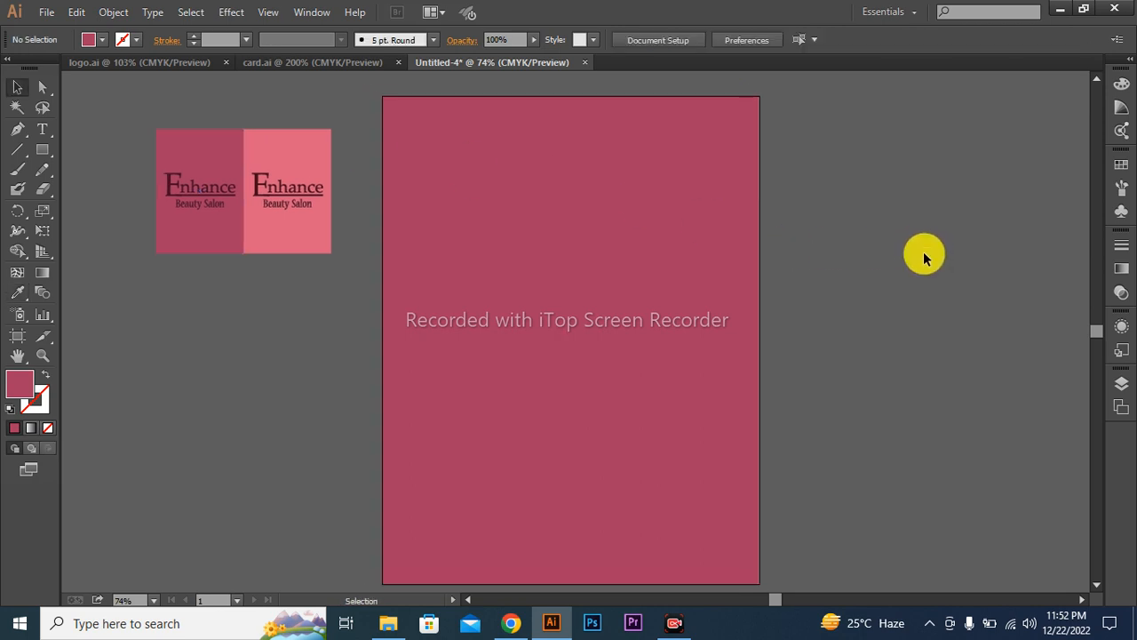
{"action": "key", "text": "ctrl+minus"}
{"action": "key", "text": "space"}
{"action": "left_click_drag", "start_coordinate": [855, 281], "coordinate": [807, 243]}
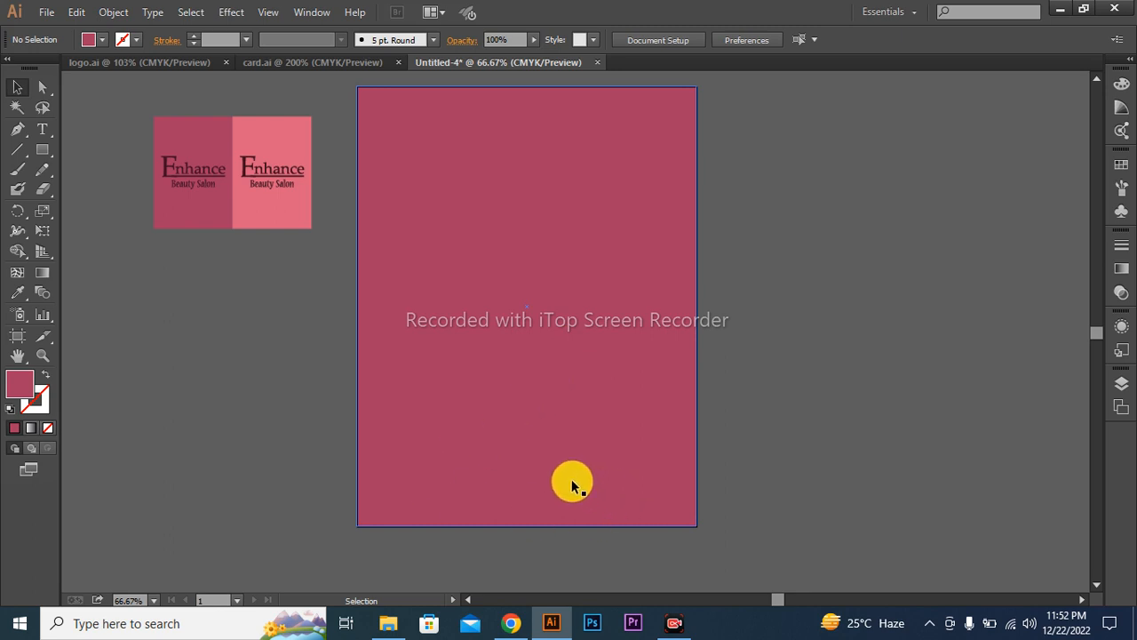
Step: Draw a rectangle about 3.63 by 3.83 in in the page's lower-left corner
{"action": "left_click", "coordinate": [45, 152]}
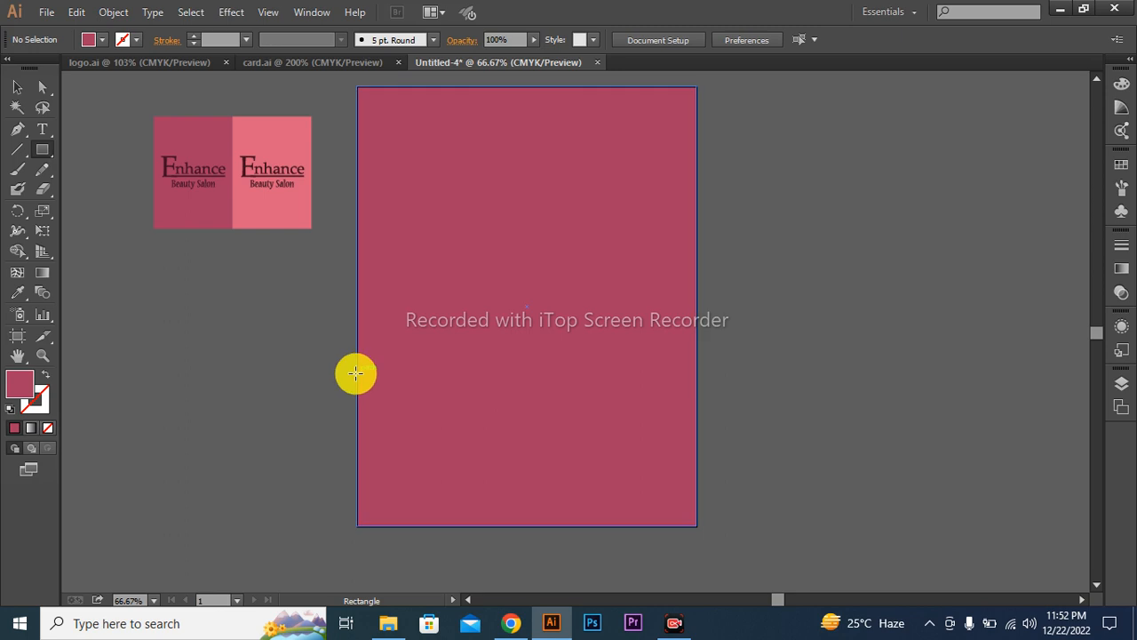
{"action": "left_click_drag", "start_coordinate": [356, 373], "coordinate": [500, 526]}
{"action": "key", "text": "shift+F8"}
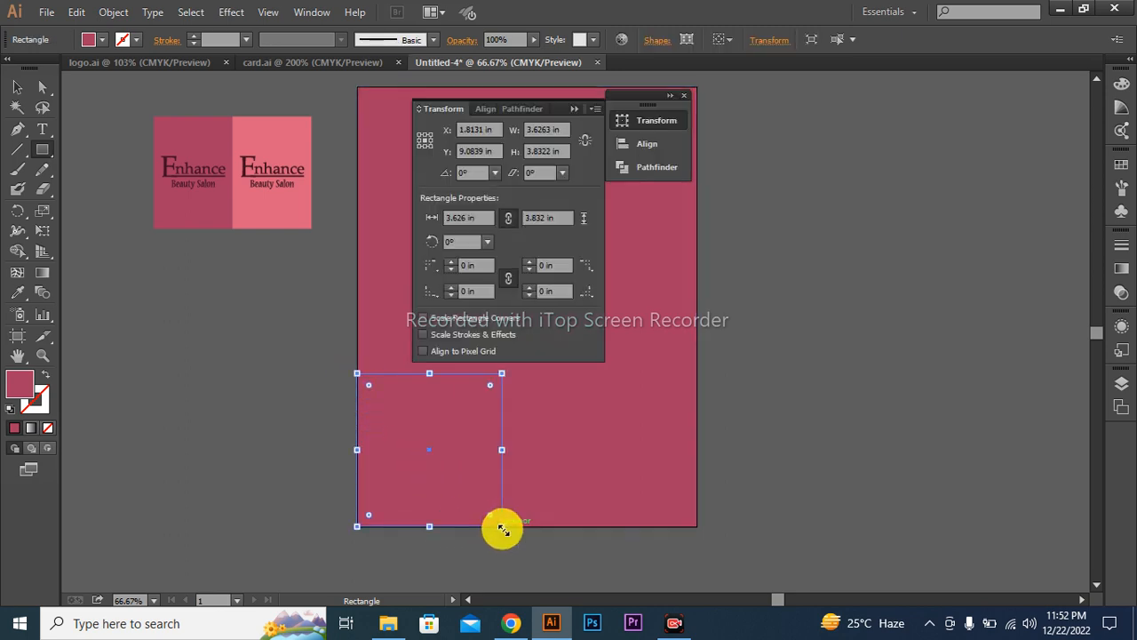
{"action": "left_click", "coordinate": [576, 112]}
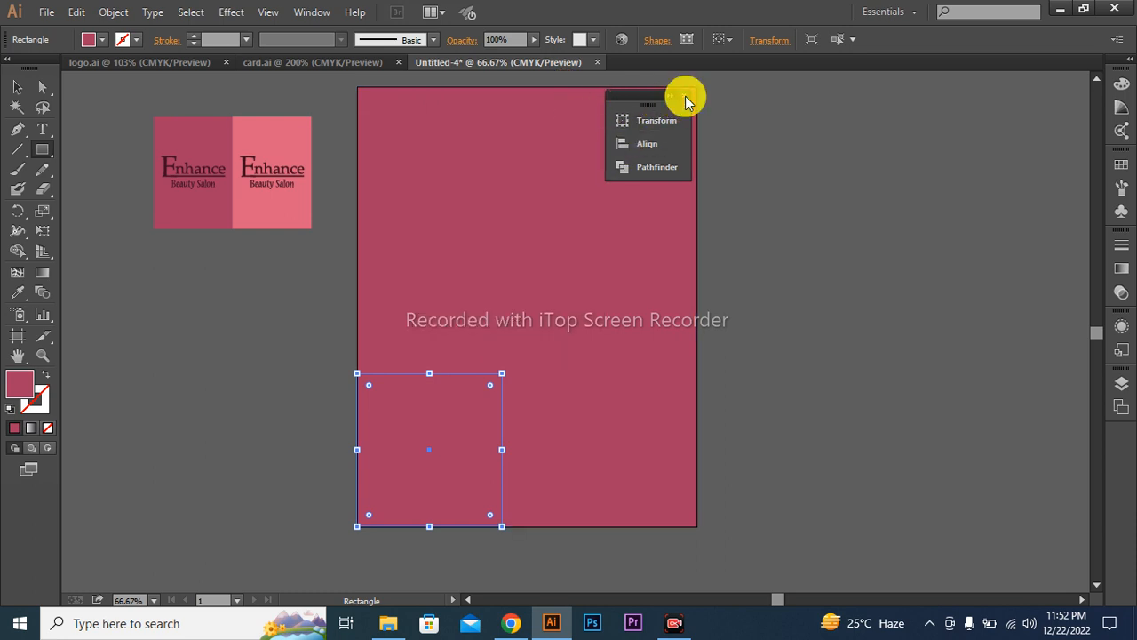
{"action": "left_click", "coordinate": [686, 96]}
Step: Fill the small corner rectangle with the light pink sampled from the lighter half of the logo artwork
{"action": "key", "text": "i"}
{"action": "left_click", "coordinate": [304, 130]}
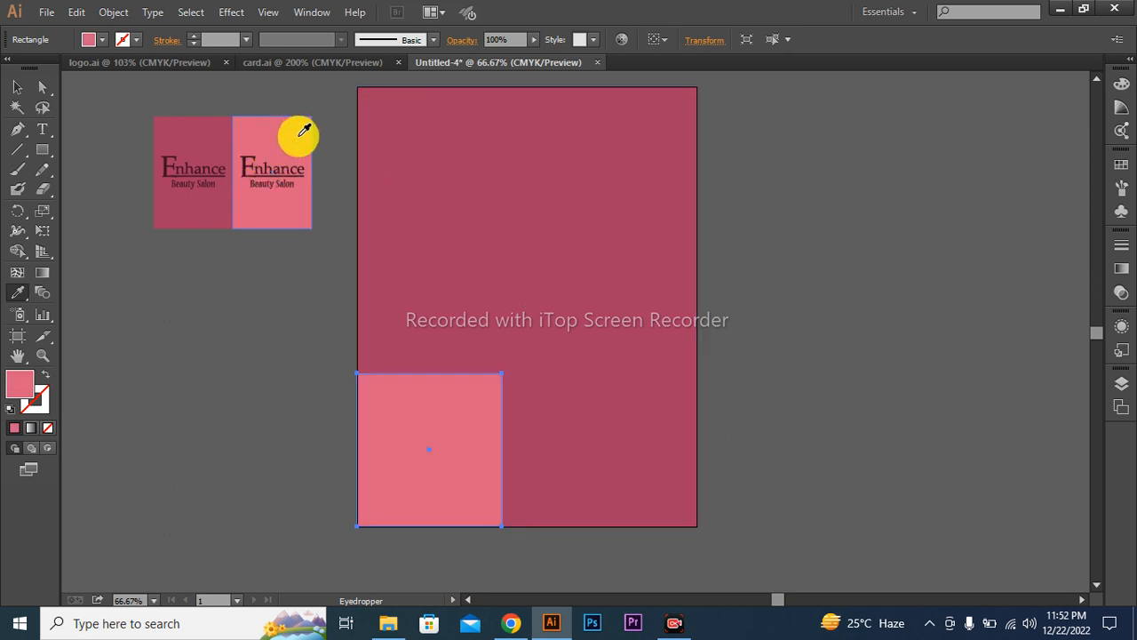
{"action": "key", "text": "v"}
{"action": "left_click", "coordinate": [838, 261]}
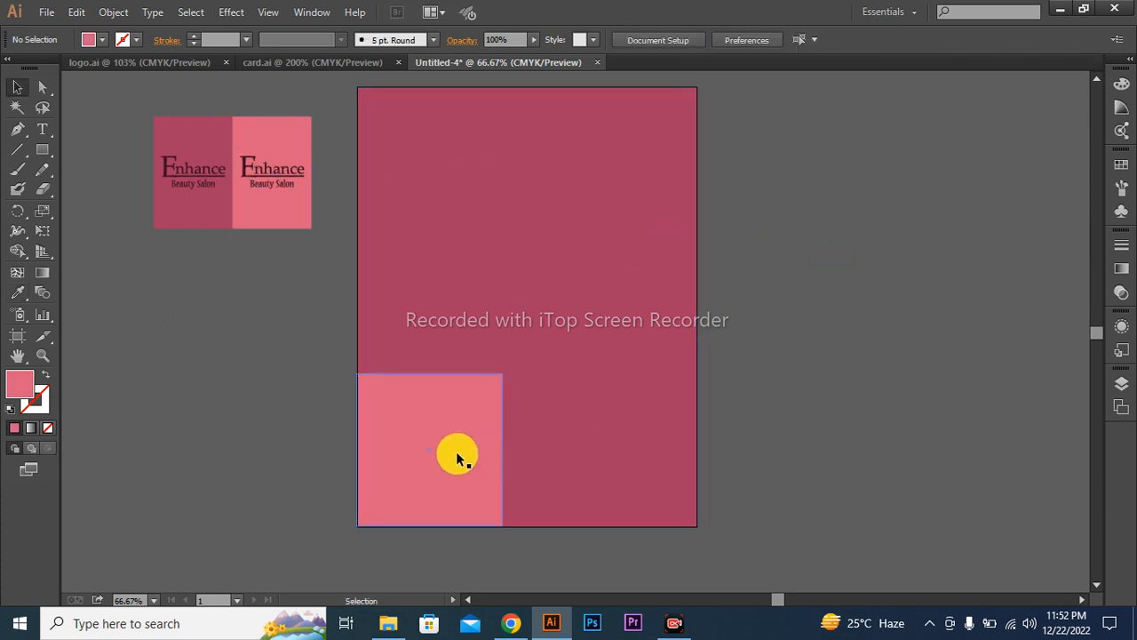
Step: Replace the small corner rectangle with a light pink upright triangle in the page's lower-left corner
{"action": "mouse_move", "coordinate": [457, 457]}
{"action": "left_mouse_down"}
{"action": "mouse_move", "coordinate": [421, 477]}
{"action": "mouse_move", "coordinate": [457, 454]}
{"action": "left_mouse_up"}
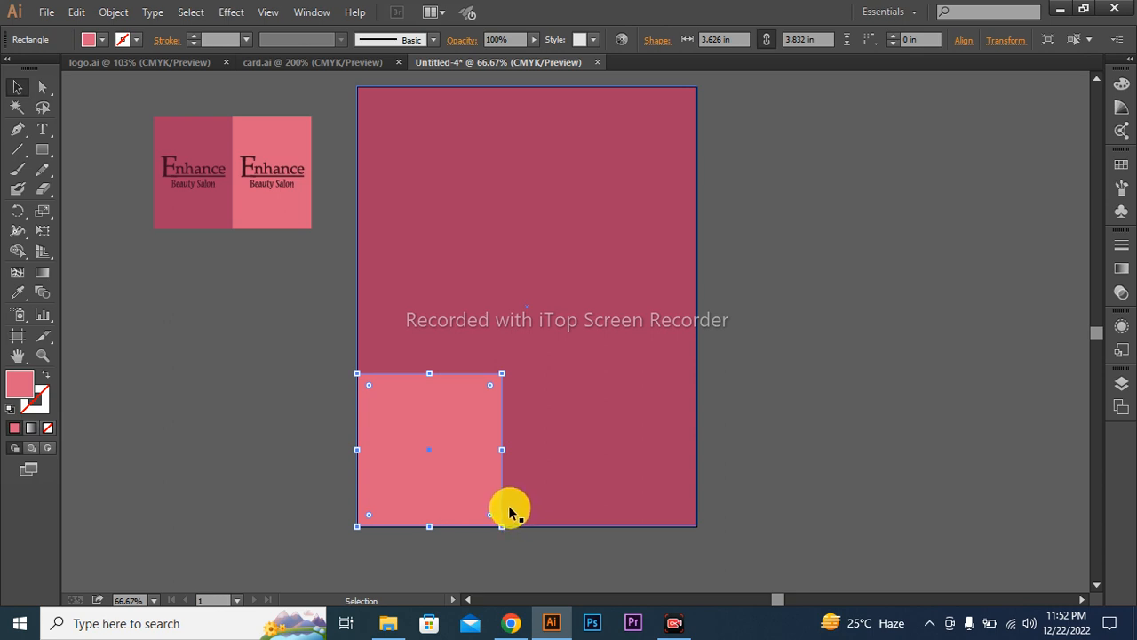
{"action": "key", "text": "Delete"}
{"action": "left_click_drag", "start_coordinate": [43, 151], "coordinate": [114, 229]}
{"action": "left_click_drag", "start_coordinate": [148, 281], "coordinate": [217, 349]}
{"action": "key", "text": "Down"}
{"action": "key", "text": "v"}
{"action": "left_click_drag", "start_coordinate": [145, 275], "coordinate": [435, 470]}
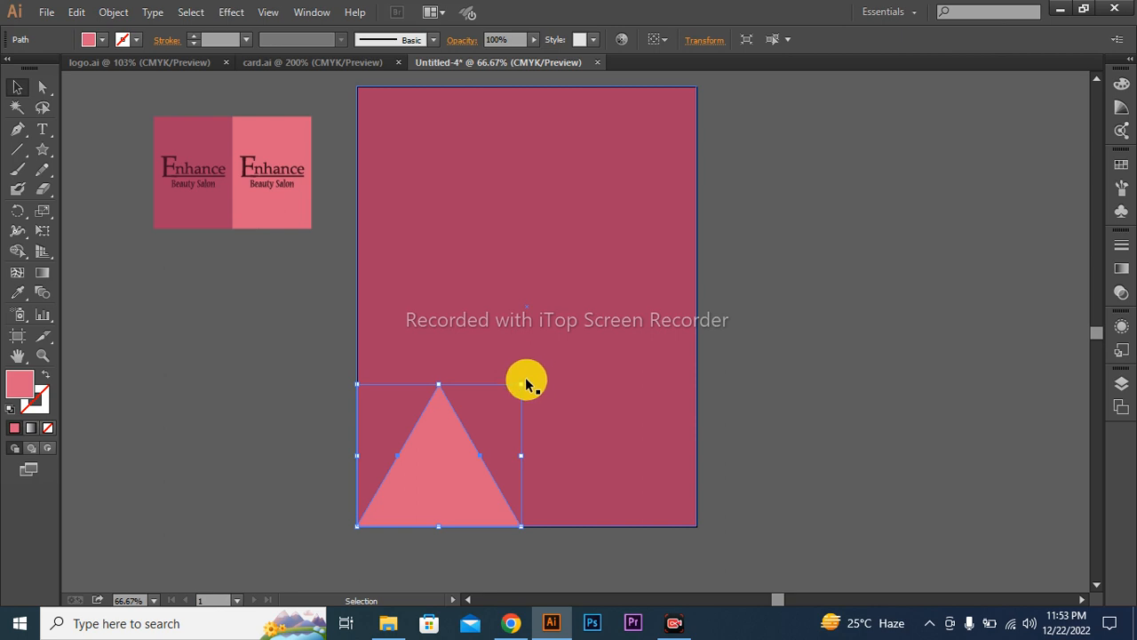
Step: Try the triangle rotated with one side along the page's left edge, and delete it
{"action": "left_click_drag", "start_coordinate": [519, 379], "coordinate": [393, 426]}
{"action": "left_click", "coordinate": [755, 302]}
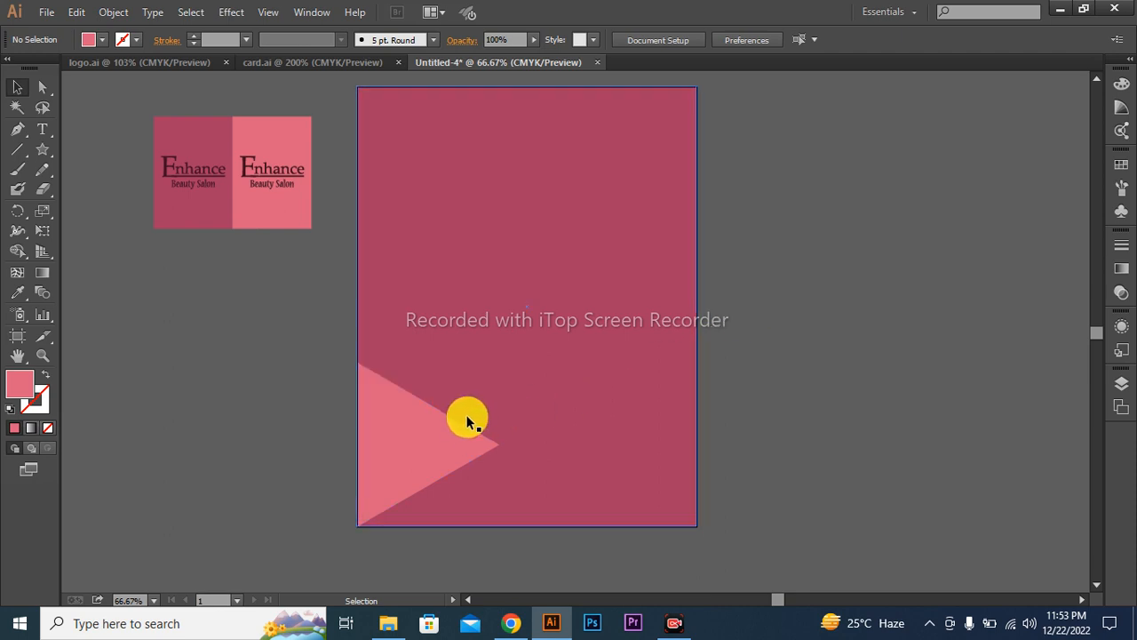
{"action": "left_click", "coordinate": [411, 445]}
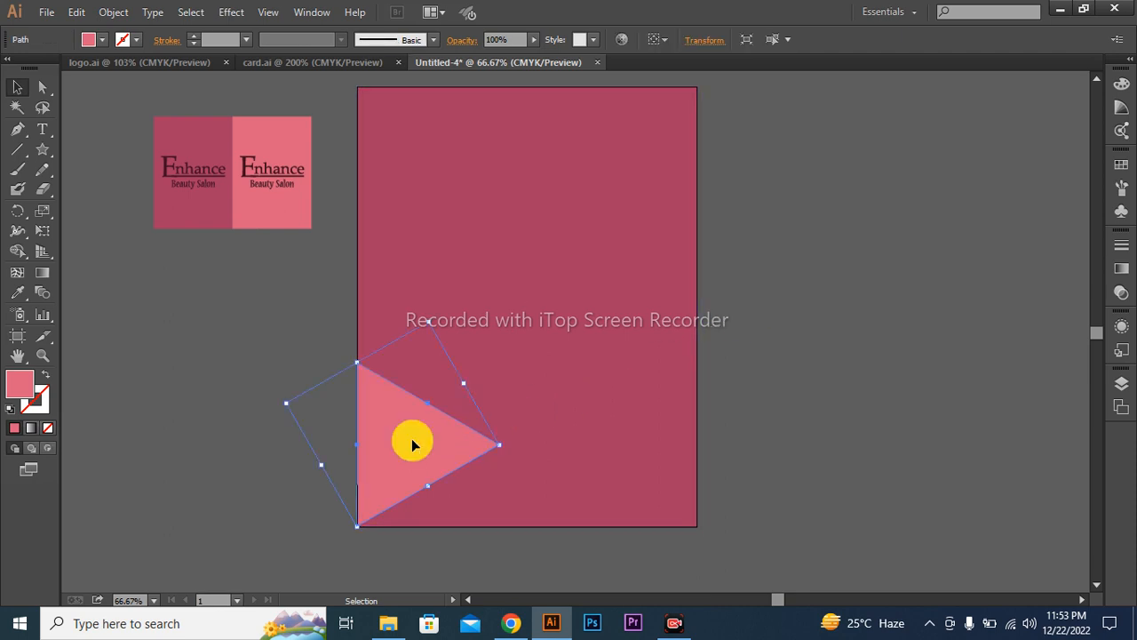
{"action": "key", "text": "Delete"}
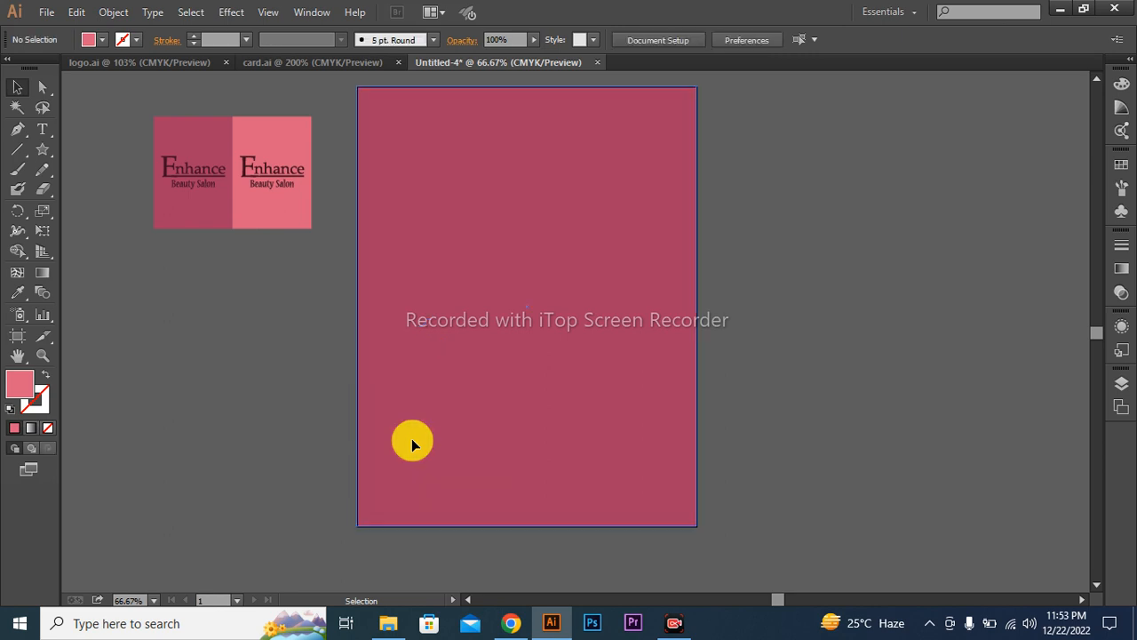
Step: Draw a closed right triangle with the Pen tool in the page's lower-left corner, its upper point at about Y 6.81 in
{"action": "left_click", "coordinate": [18, 133]}
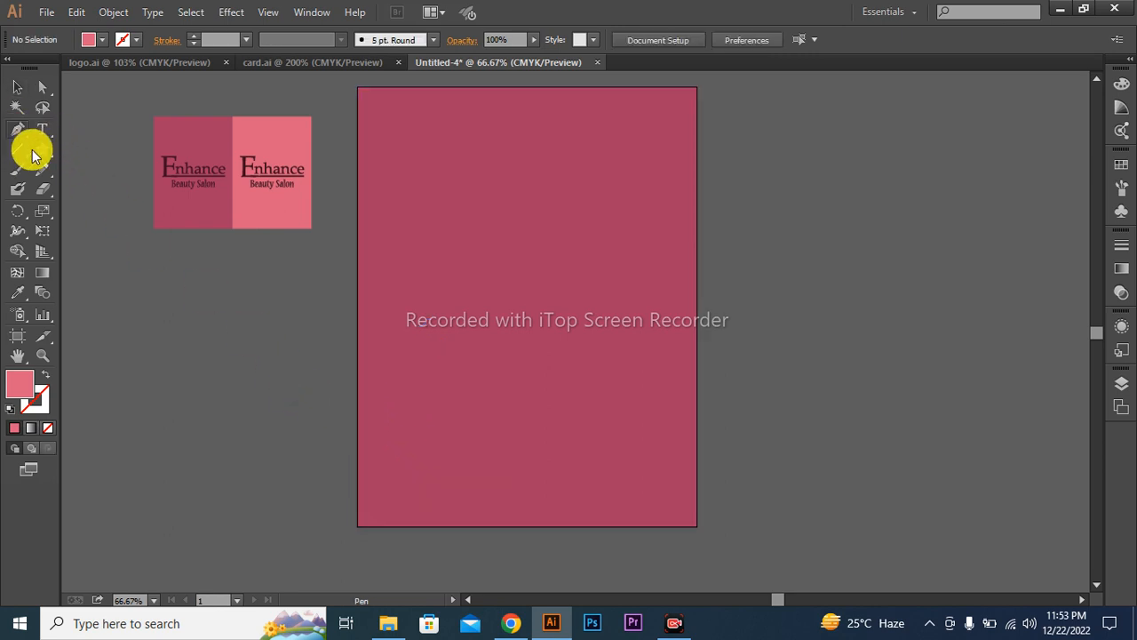
{"action": "left_click", "coordinate": [357, 358]}
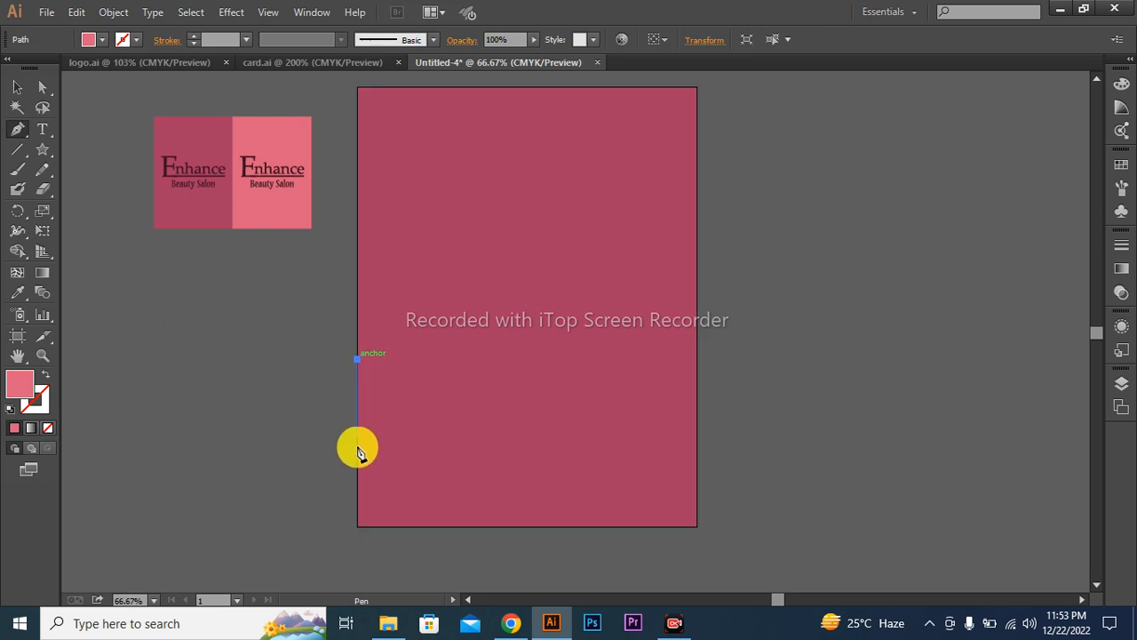
{"action": "left_click", "coordinate": [358, 526]}
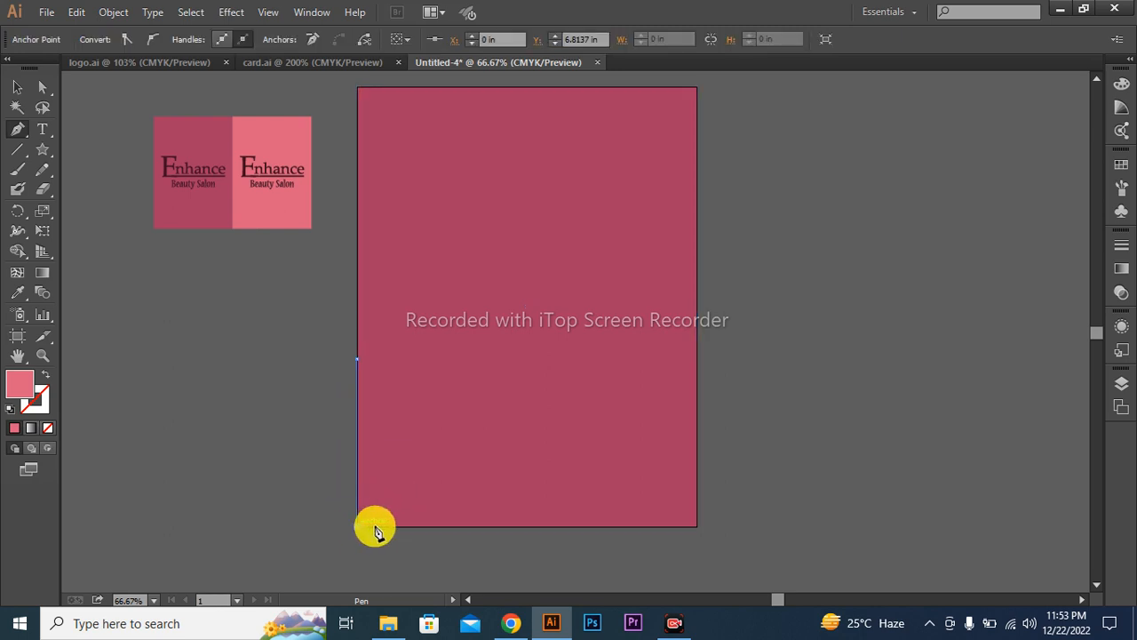
{"action": "left_click", "coordinate": [502, 525]}
{"action": "left_click", "coordinate": [359, 360]}
{"action": "key", "text": "v"}
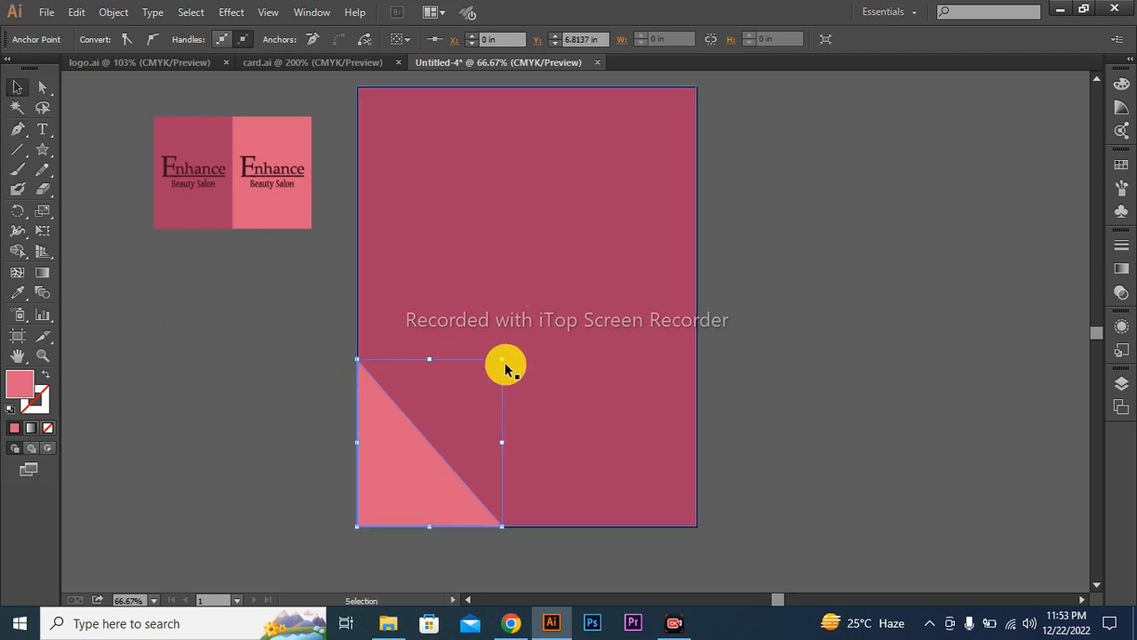
{"action": "left_click", "coordinate": [813, 373]}
Step: Create a reflected copy of the light pink corner triangle across the vertical axis
{"action": "left_click_drag", "start_coordinate": [865, 322], "coordinate": [673, 363]}
{"action": "right_click", "coordinate": [214, 494]}
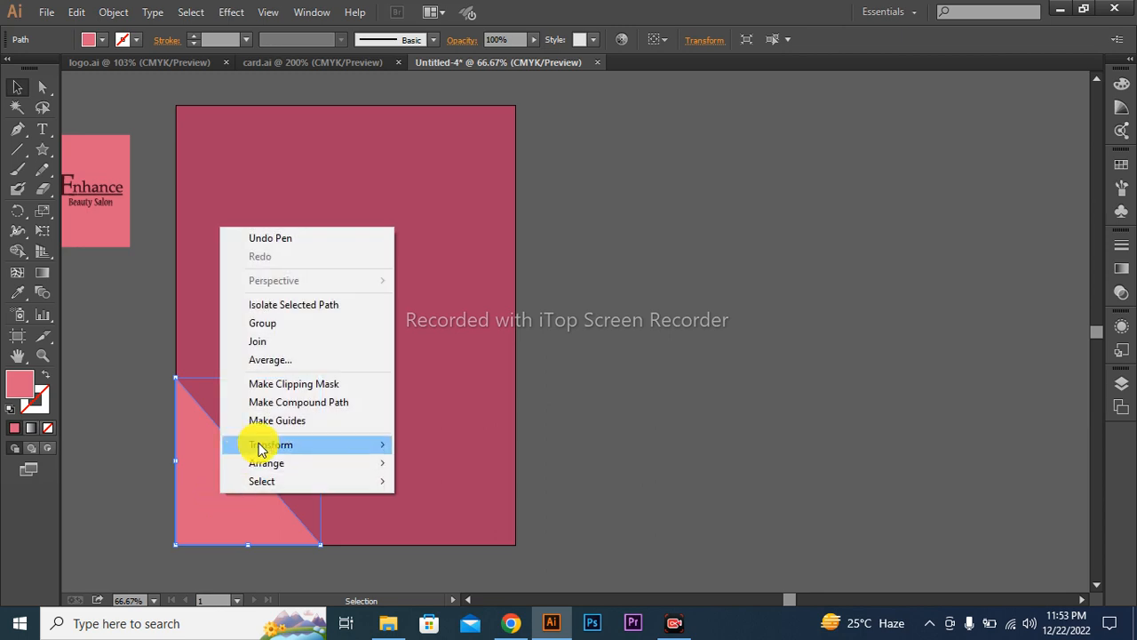
{"action": "mouse_move", "coordinate": [272, 447]}
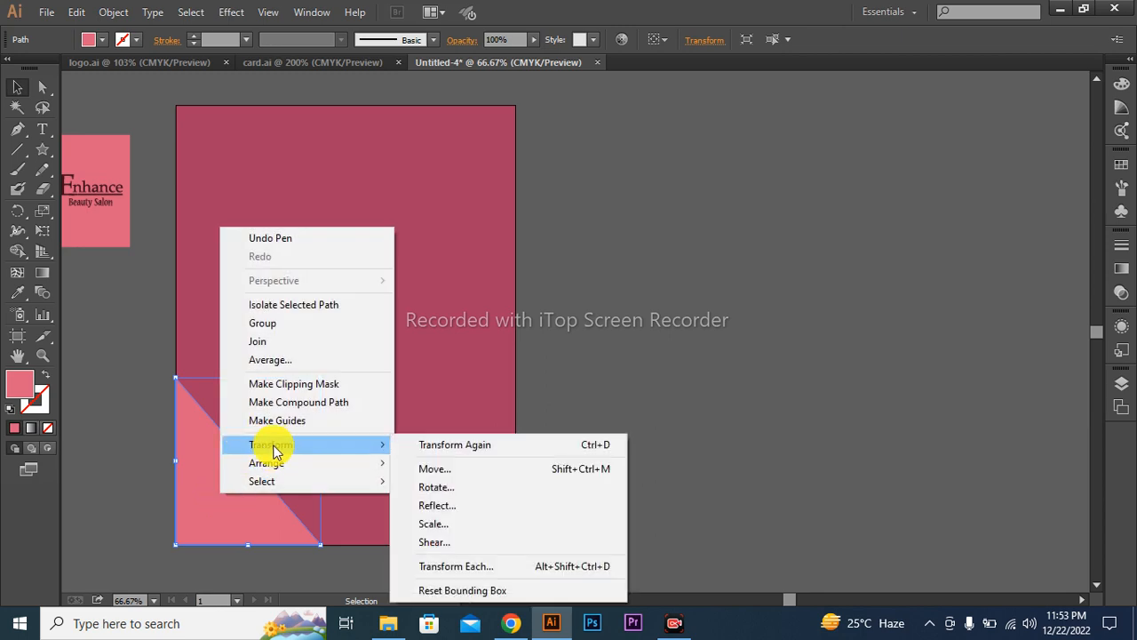
{"action": "left_click", "coordinate": [441, 505]}
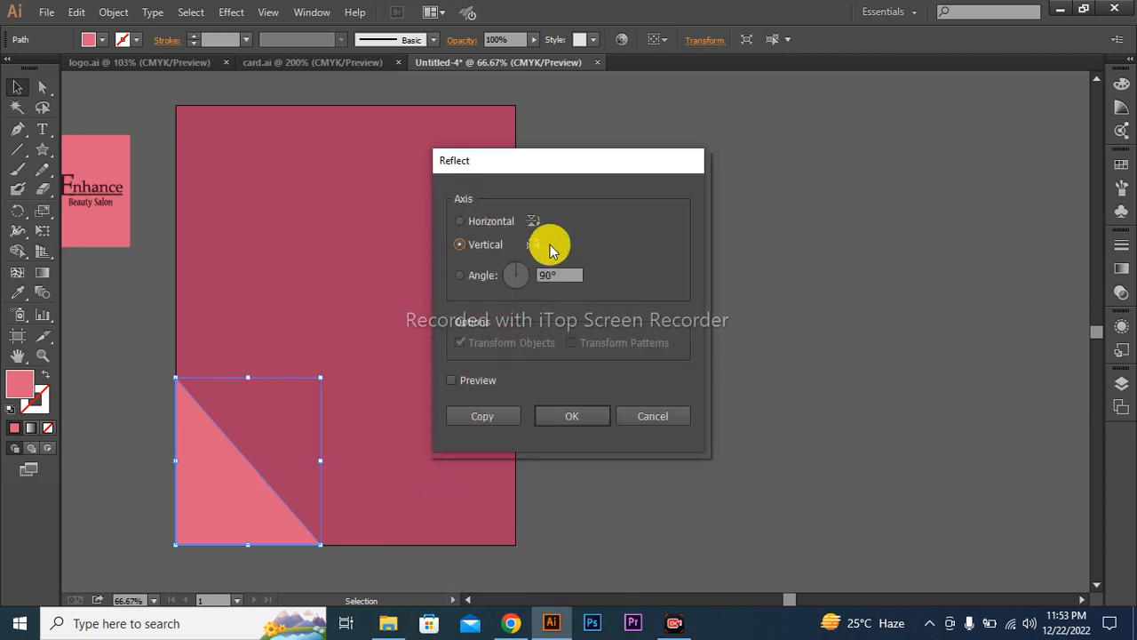
{"action": "left_click", "coordinate": [473, 417]}
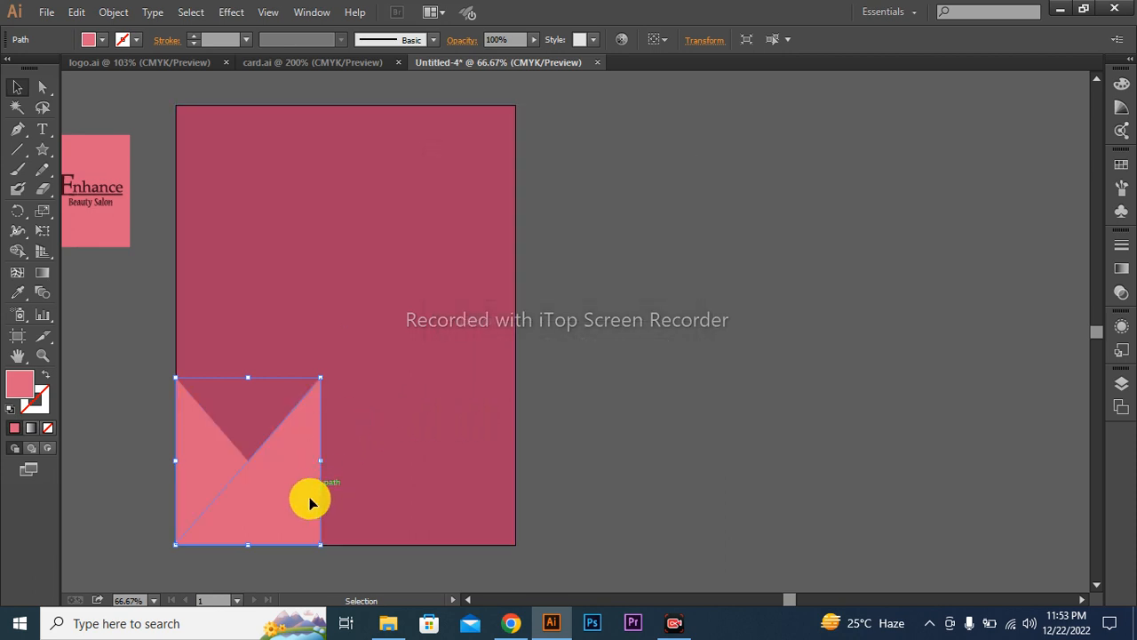
Step: Move the reflected triangle to the page's upper-right corner and rotate it a quarter turn counterclockwise so its right angle fits the corner
{"action": "left_click_drag", "start_coordinate": [308, 506], "coordinate": [495, 243]}
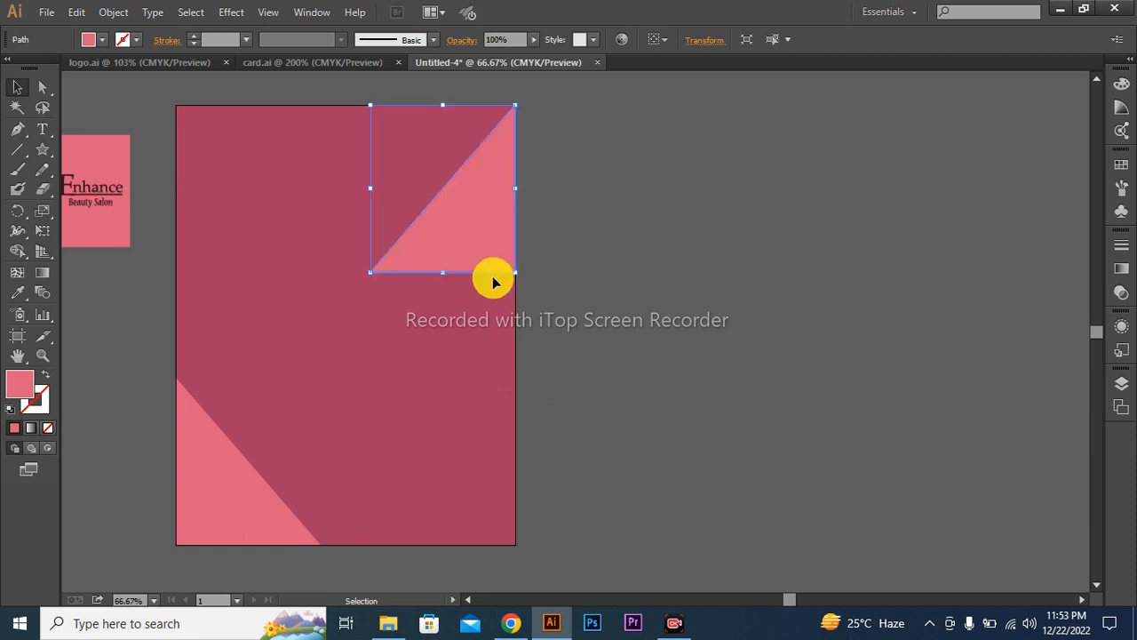
{"action": "left_click_drag", "start_coordinate": [520, 280], "coordinate": [569, 203]}
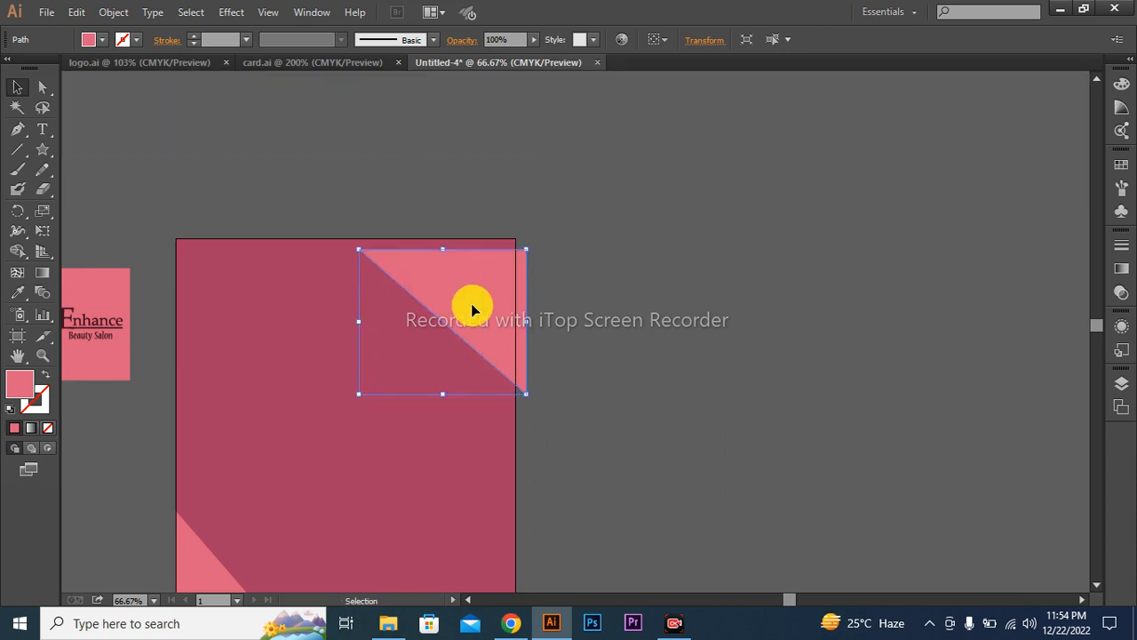
{"action": "left_click_drag", "start_coordinate": [484, 297], "coordinate": [743, 170]}
{"action": "left_click", "coordinate": [802, 311]}
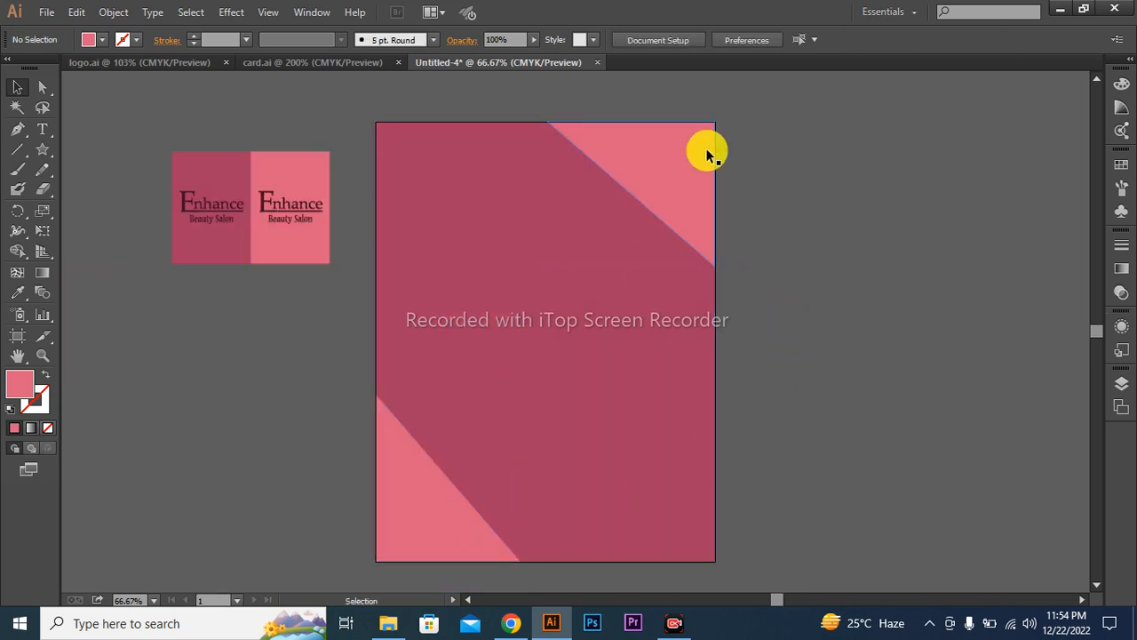
Step: Reduce the opacity of both light pink corner triangles to 51%
{"action": "left_click", "coordinate": [699, 195]}
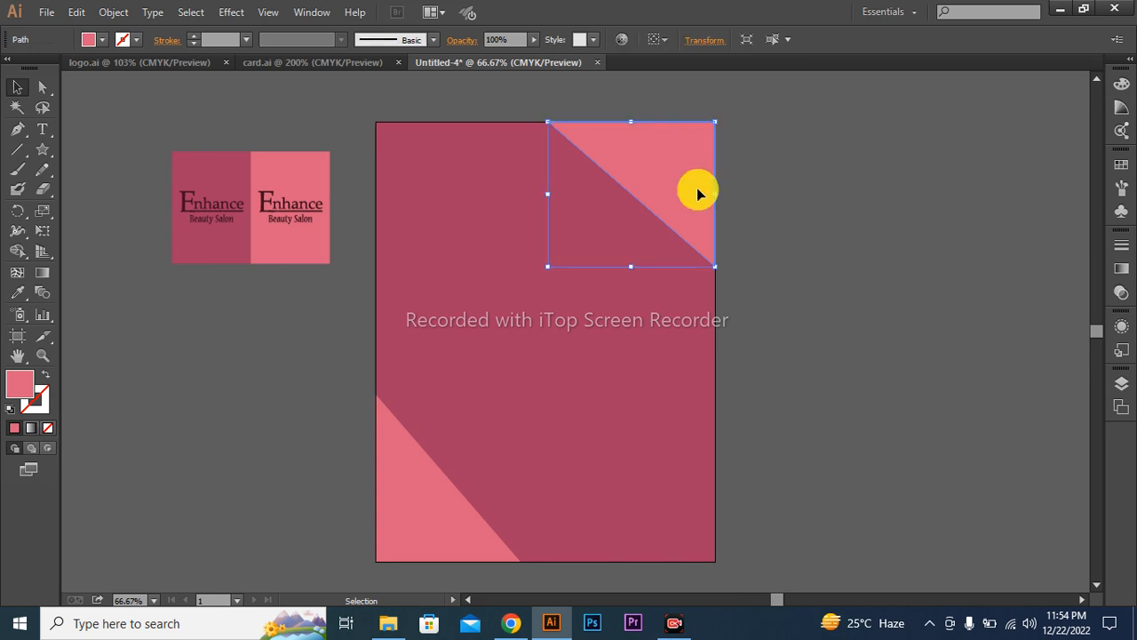
{"action": "left_click", "coordinate": [459, 402]}
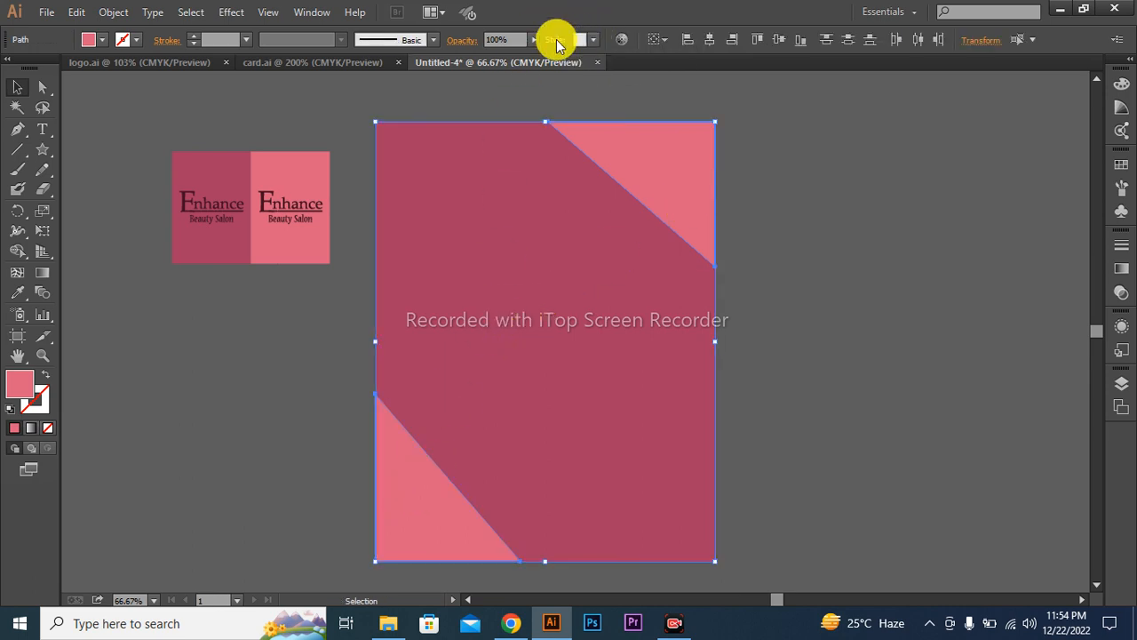
{"action": "left_click", "coordinate": [533, 41]}
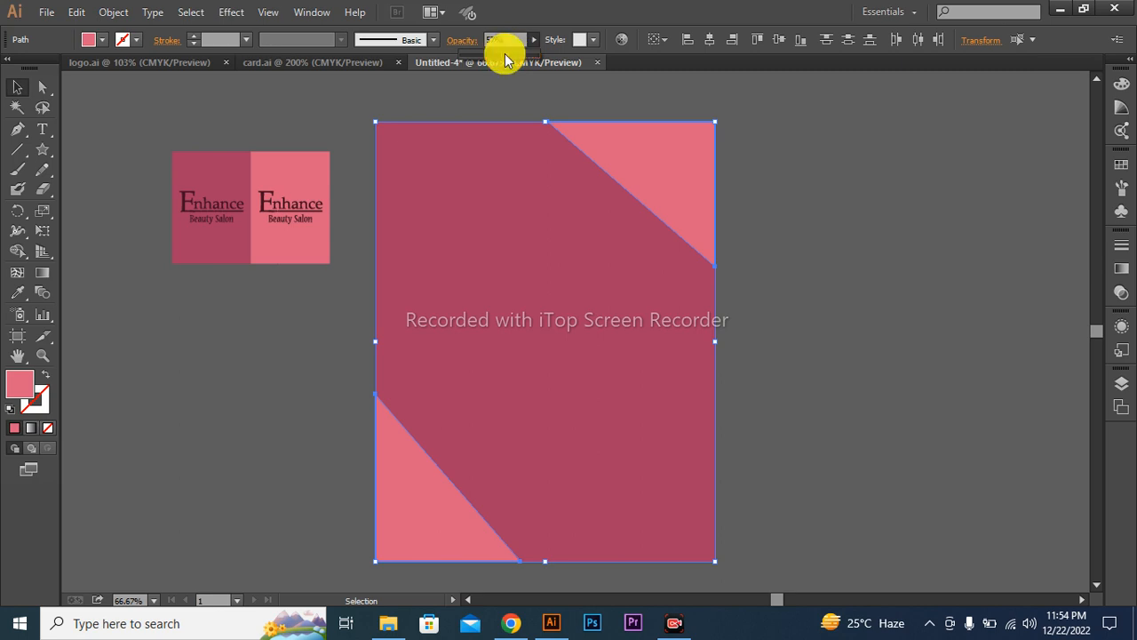
{"action": "left_click_drag", "start_coordinate": [505, 58], "coordinate": [494, 53]}
{"action": "left_click", "coordinate": [819, 183]}
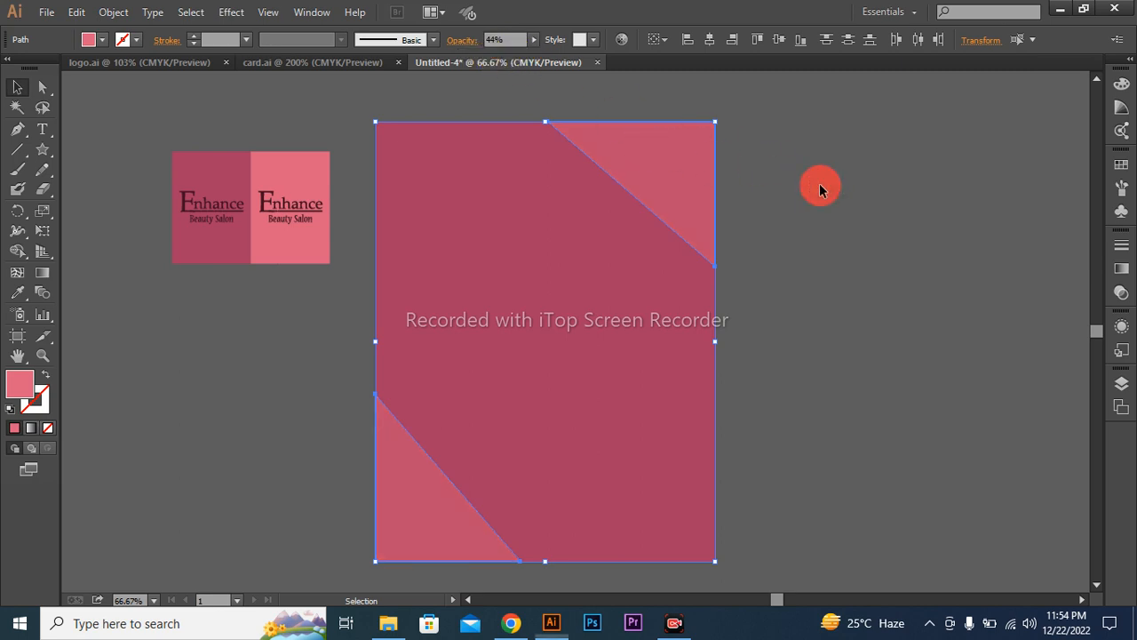
{"action": "left_click", "coordinate": [684, 204]}
{"action": "left_click", "coordinate": [401, 482], "text": "shift"}
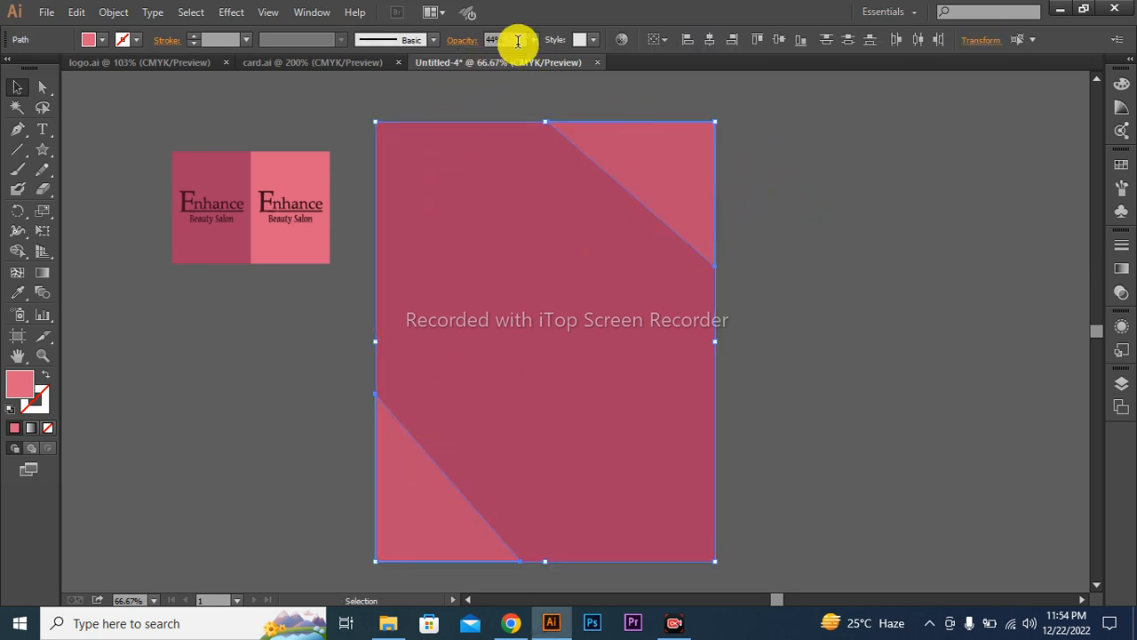
{"action": "left_click", "coordinate": [534, 45]}
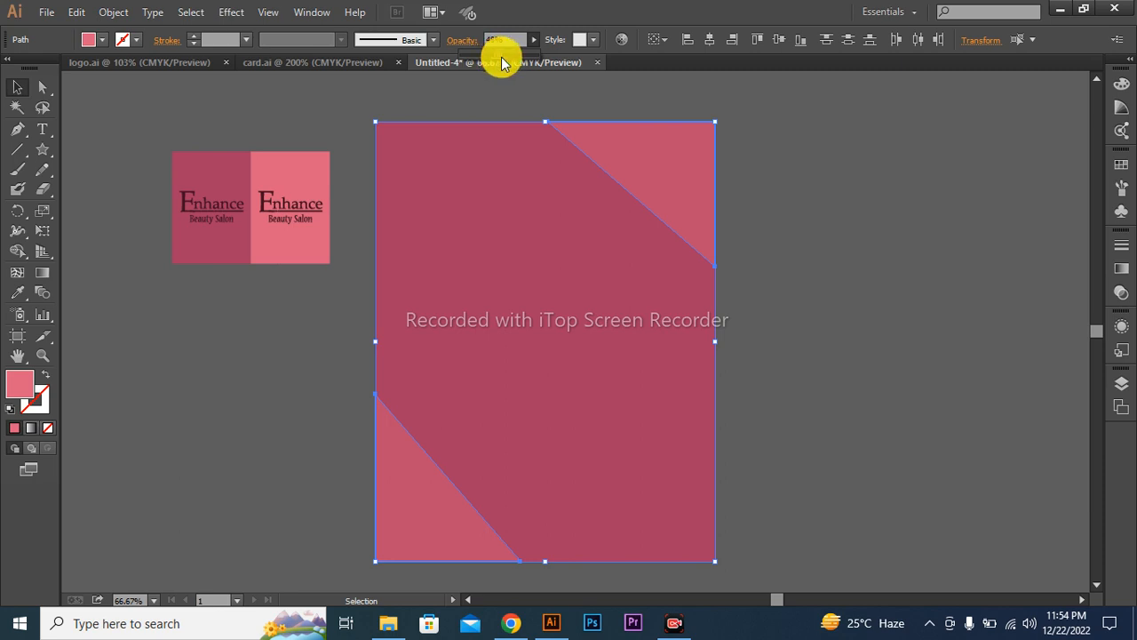
{"action": "left_click", "coordinate": [799, 218]}
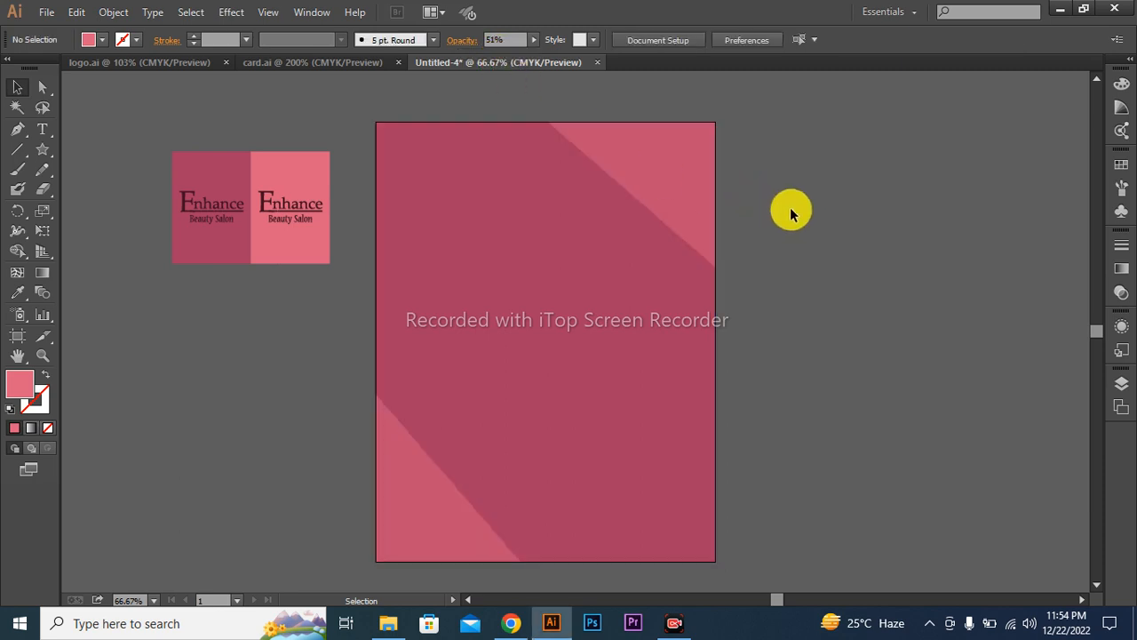
Step: Place an enlarged copy of the Enhance Beauty Salon logo near the top of the page and bring it to the front
{"action": "left_click_drag", "start_coordinate": [889, 271], "coordinate": [927, 269]}
{"action": "left_click_drag", "start_coordinate": [876, 201], "coordinate": [863, 267]}
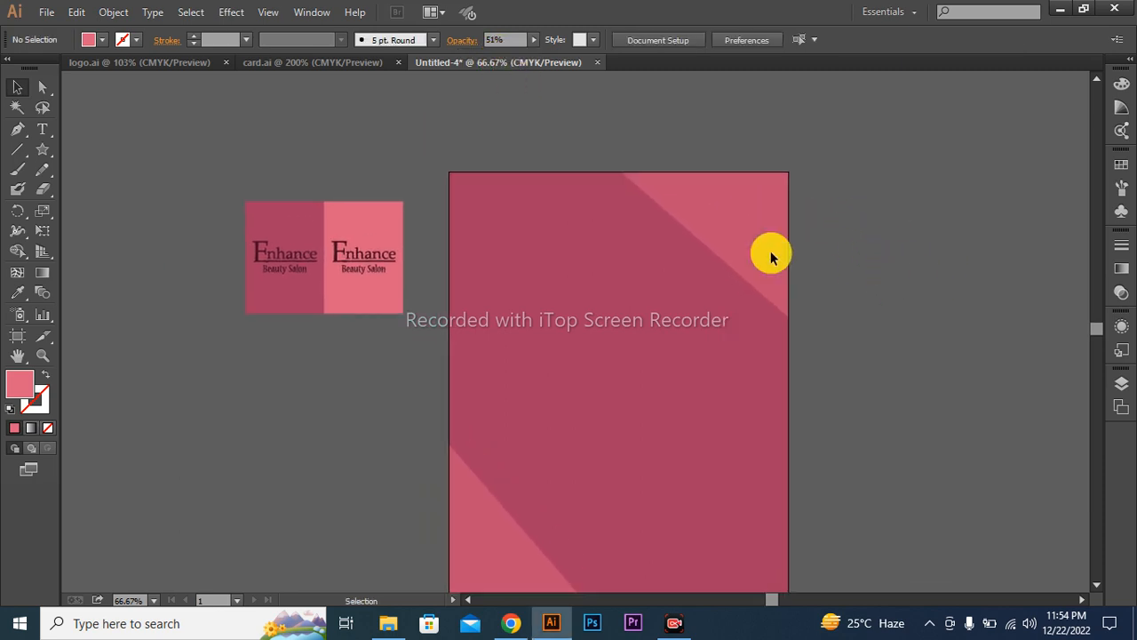
{"action": "left_click_drag", "start_coordinate": [375, 264], "coordinate": [619, 259]}
{"action": "right_click", "coordinate": [561, 232]}
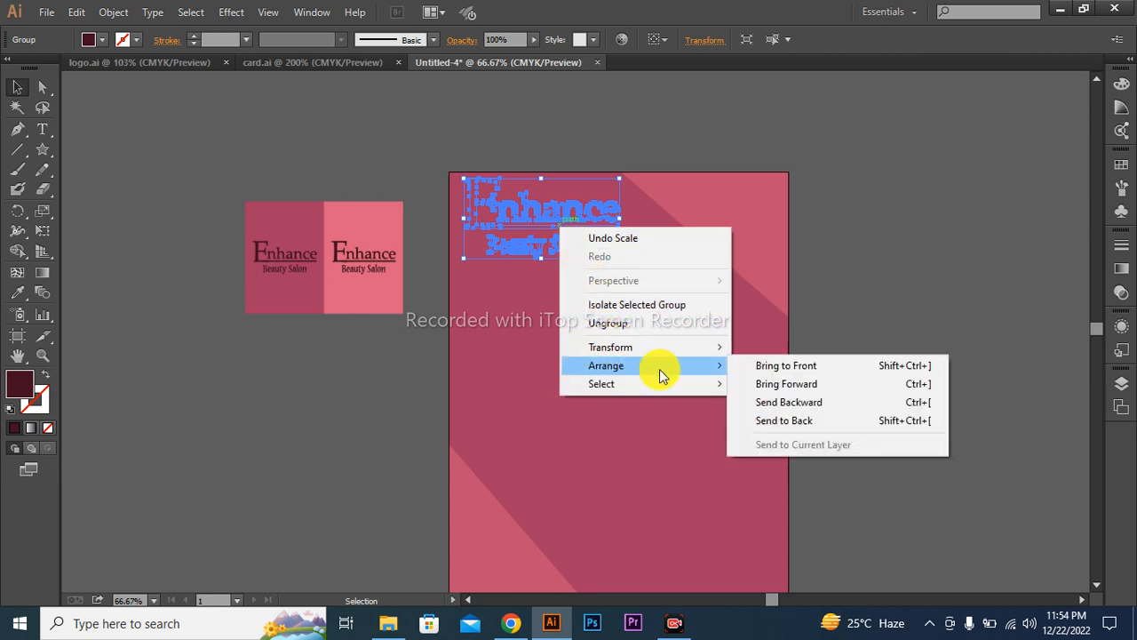
{"action": "left_click", "coordinate": [756, 363]}
{"action": "left_click", "coordinate": [865, 228]}
{"action": "left_click_drag", "start_coordinate": [524, 212], "coordinate": [557, 220]}
Step: Try centring the logo horizontally with the background and upper-right triangle both selected, and undo the alignment
{"action": "left_click_drag", "start_coordinate": [909, 171], "coordinate": [469, 255]}
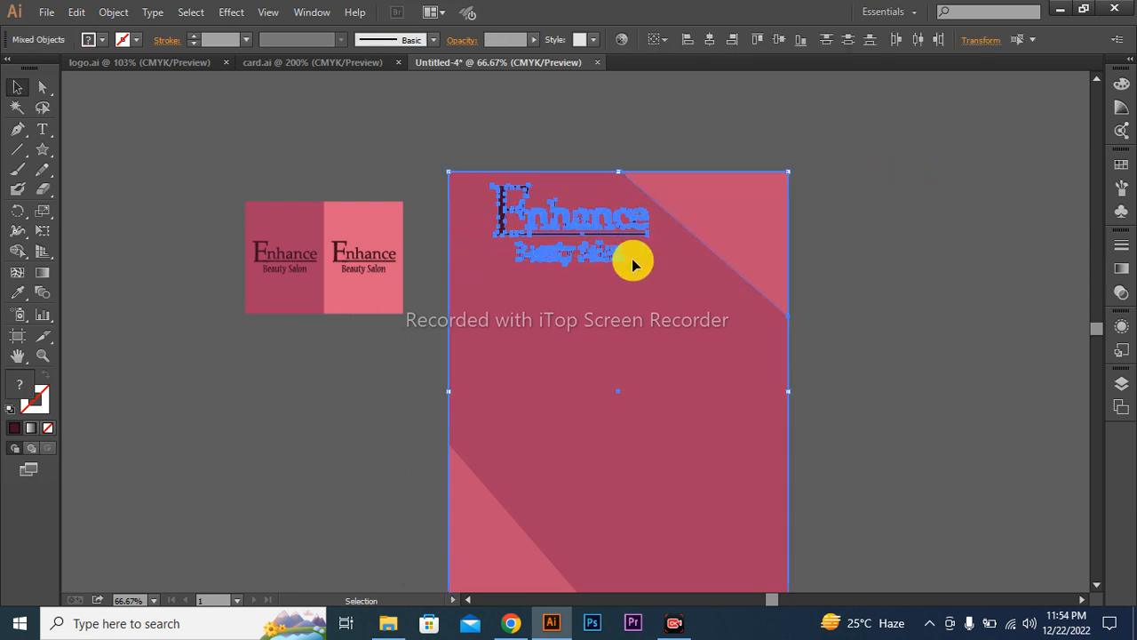
{"action": "left_click", "coordinate": [710, 40]}
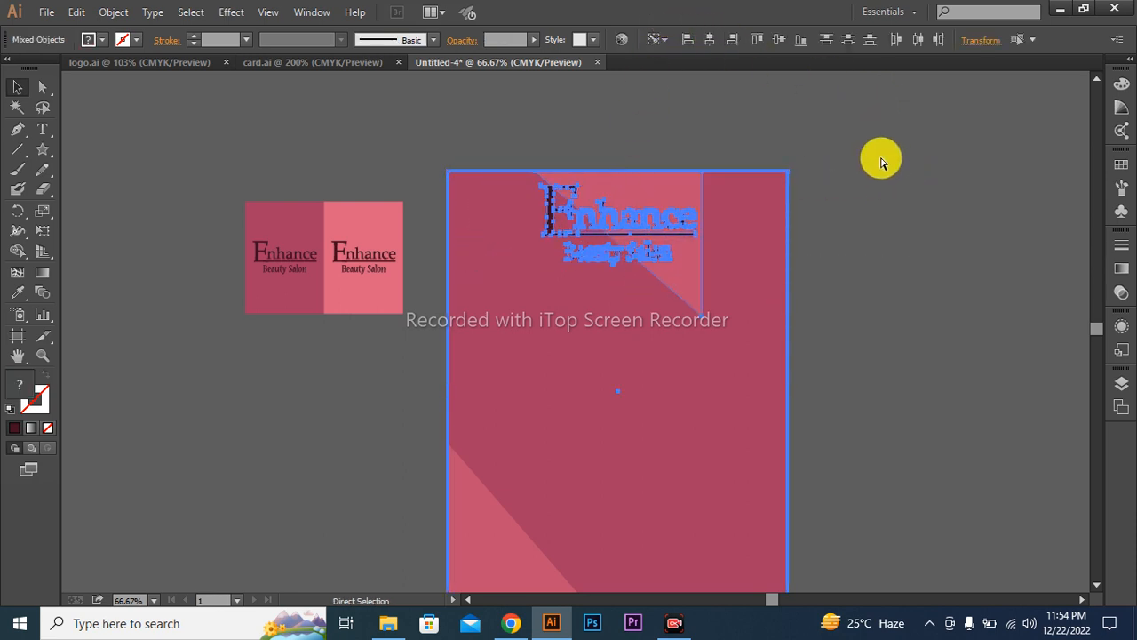
{"action": "key", "text": "ctrl+z"}
{"action": "left_click", "coordinate": [844, 246]}
Step: Centre the logo horizontally on the page background and enlarge it slightly about its centre
{"action": "left_click_drag", "start_coordinate": [444, 119], "coordinate": [562, 300]}
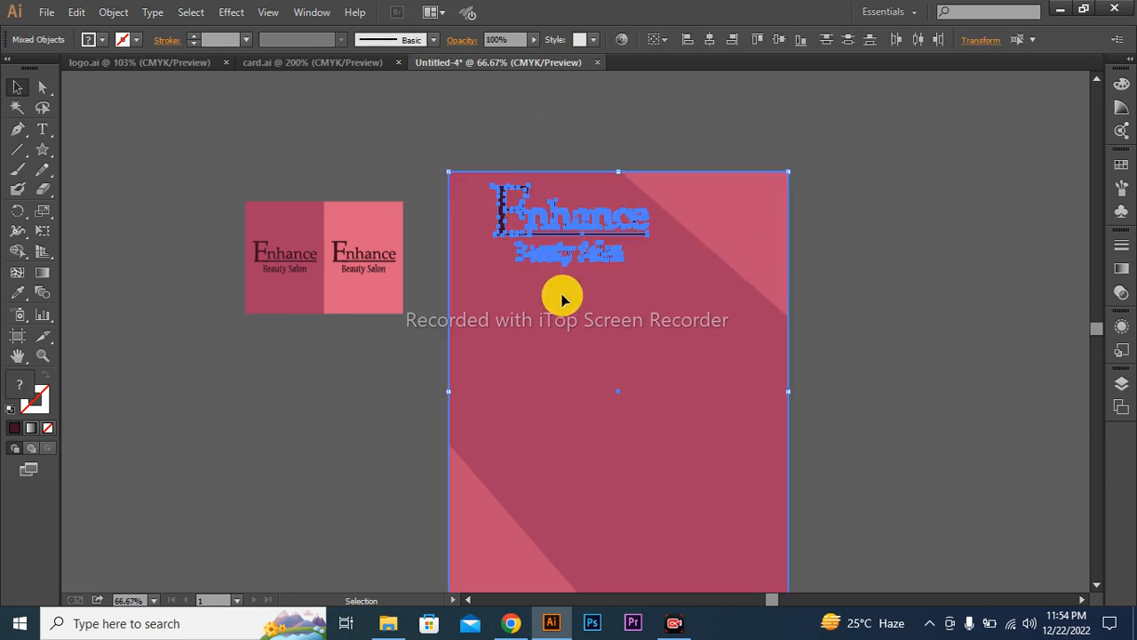
{"action": "left_click", "coordinate": [710, 40]}
{"action": "left_click", "coordinate": [896, 168]}
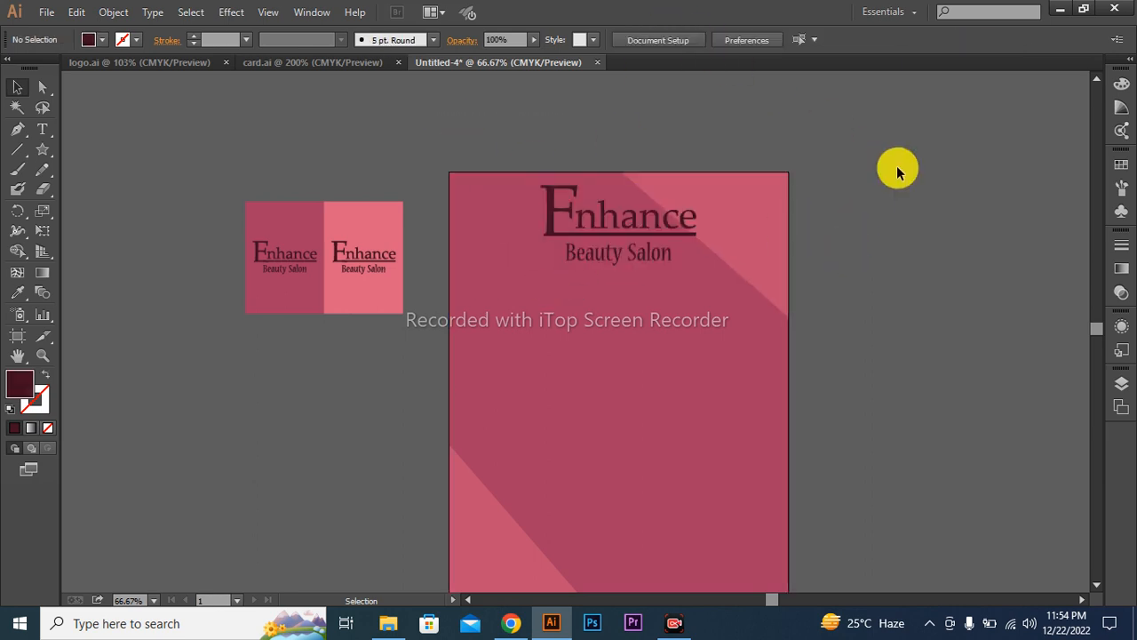
{"action": "left_click", "coordinate": [655, 222]}
{"action": "left_click_drag", "start_coordinate": [695, 265], "coordinate": [707, 271]}
{"action": "left_click", "coordinate": [961, 231]}
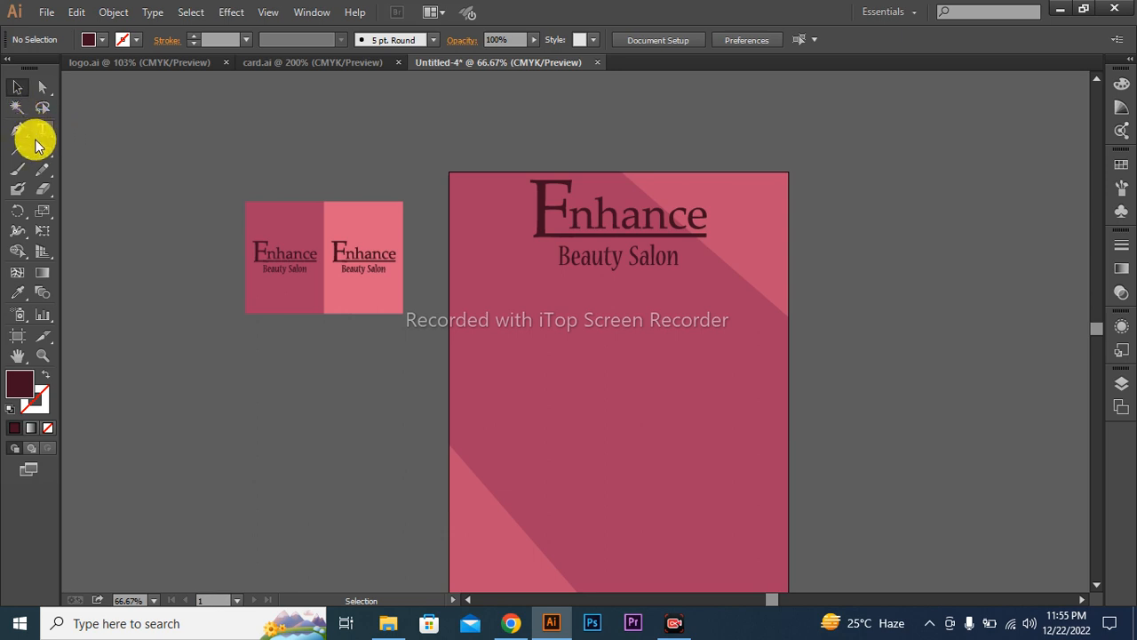
Step: Draw a dark maroon bar about 1.96 by 0.24 in from the page's left edge to the logo, and copy it to the logo's right side
{"action": "left_click_drag", "start_coordinate": [42, 148], "coordinate": [111, 149]}
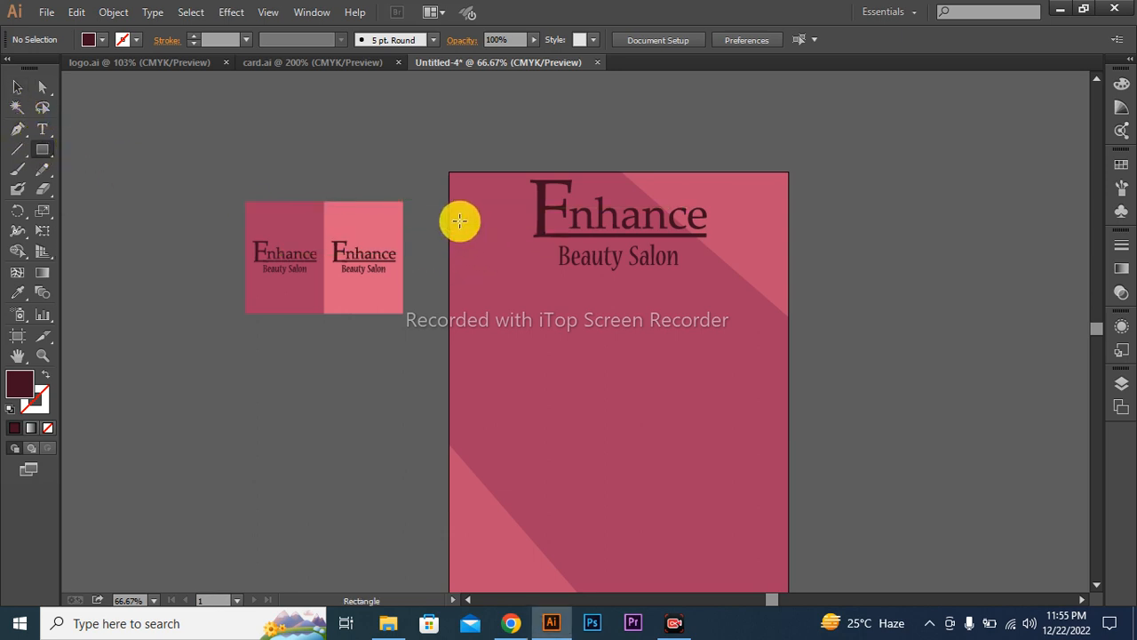
{"action": "left_click_drag", "start_coordinate": [449, 209], "coordinate": [527, 219]}
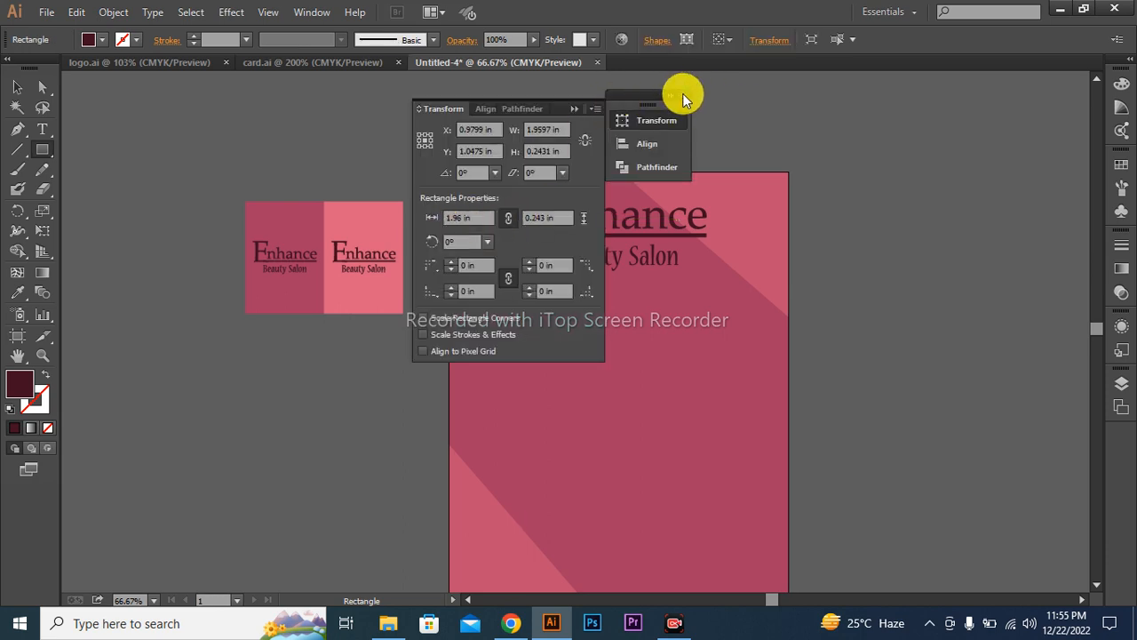
{"action": "left_click", "coordinate": [683, 95]}
{"action": "key", "text": "v"}
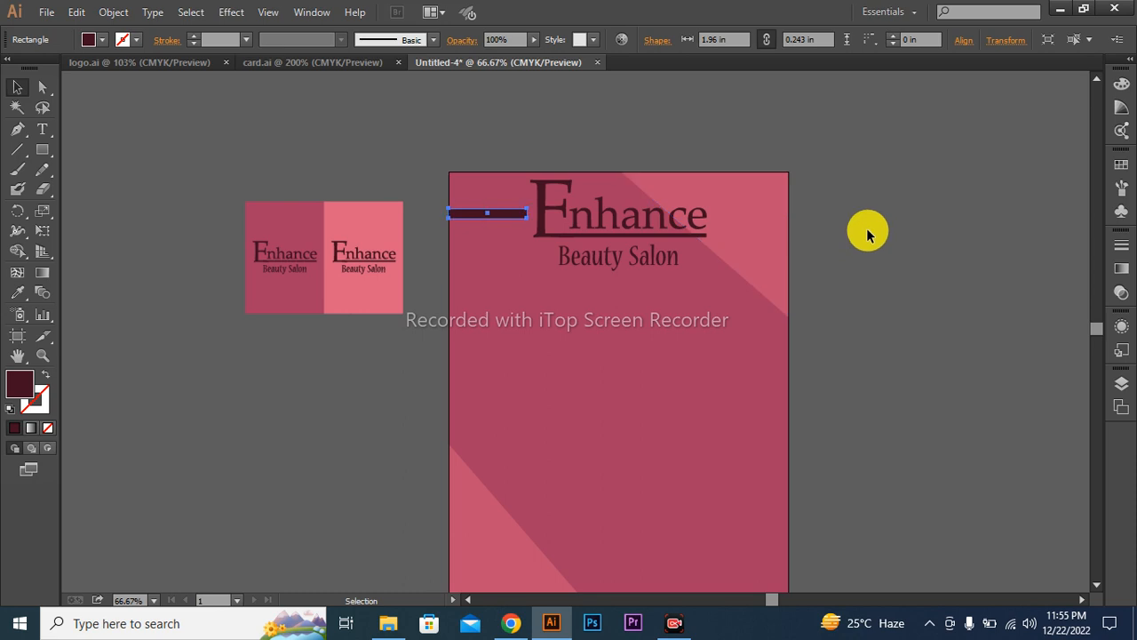
{"action": "left_click", "coordinate": [868, 231]}
{"action": "left_click_drag", "start_coordinate": [489, 219], "coordinate": [715, 214]}
{"action": "left_click", "coordinate": [834, 210]}
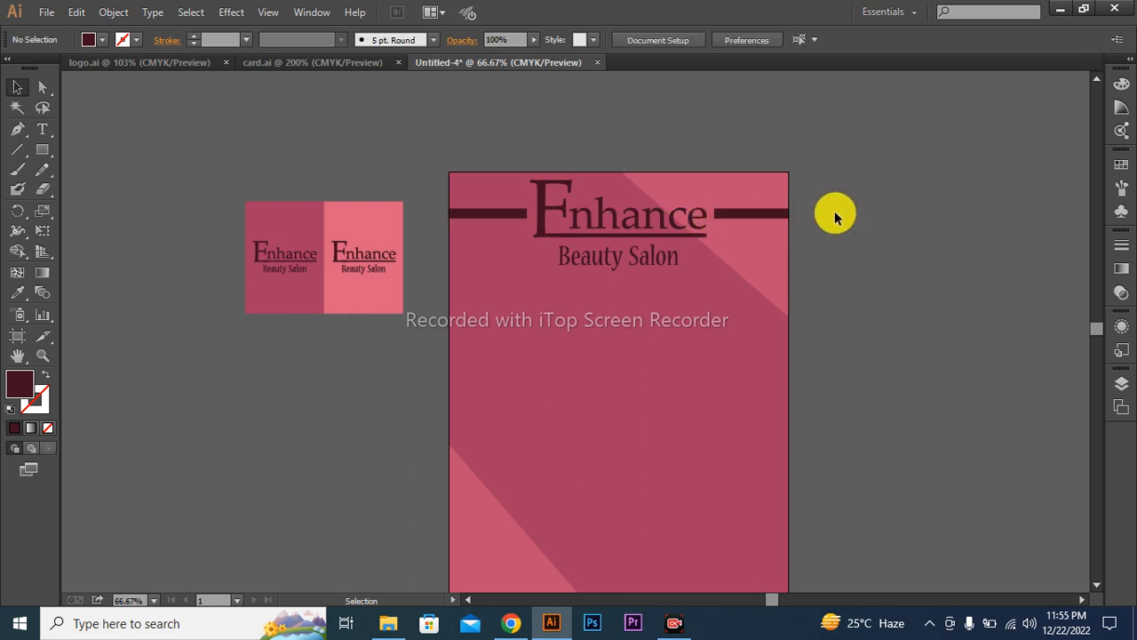
Step: Draw a thinner maroon bar about 1.96 by 0.13 in beneath the left bar and move it slightly closer to that bar
{"action": "key", "text": "space"}
{"action": "left_click_drag", "start_coordinate": [737, 309], "coordinate": [538, 287]}
{"action": "left_click", "coordinate": [42, 150]}
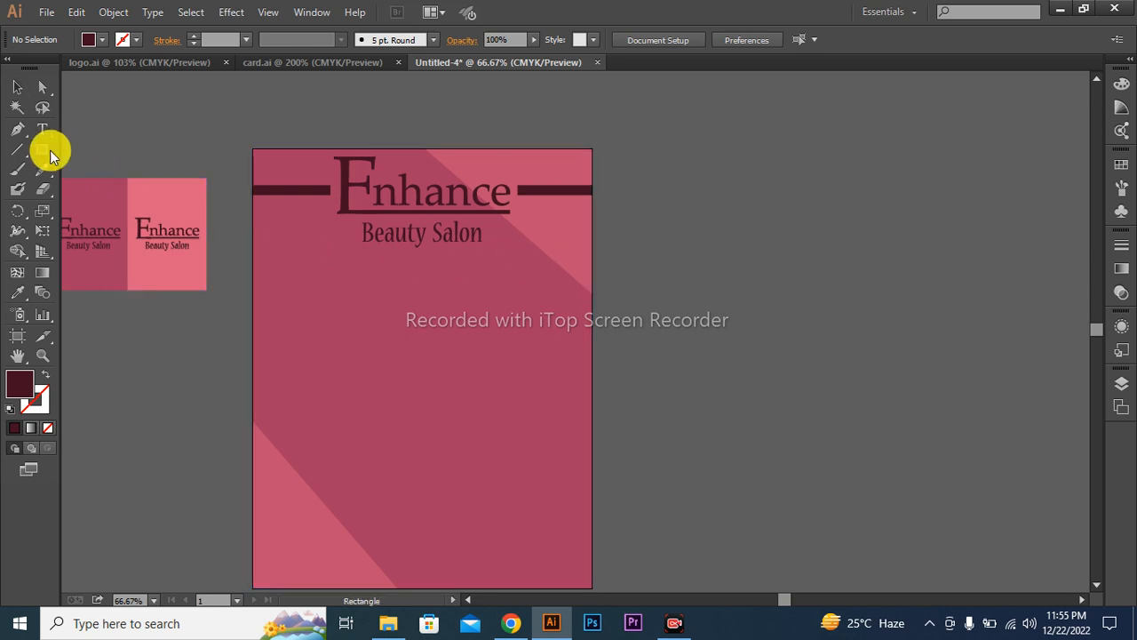
{"action": "left_click_drag", "start_coordinate": [251, 196], "coordinate": [331, 204]}
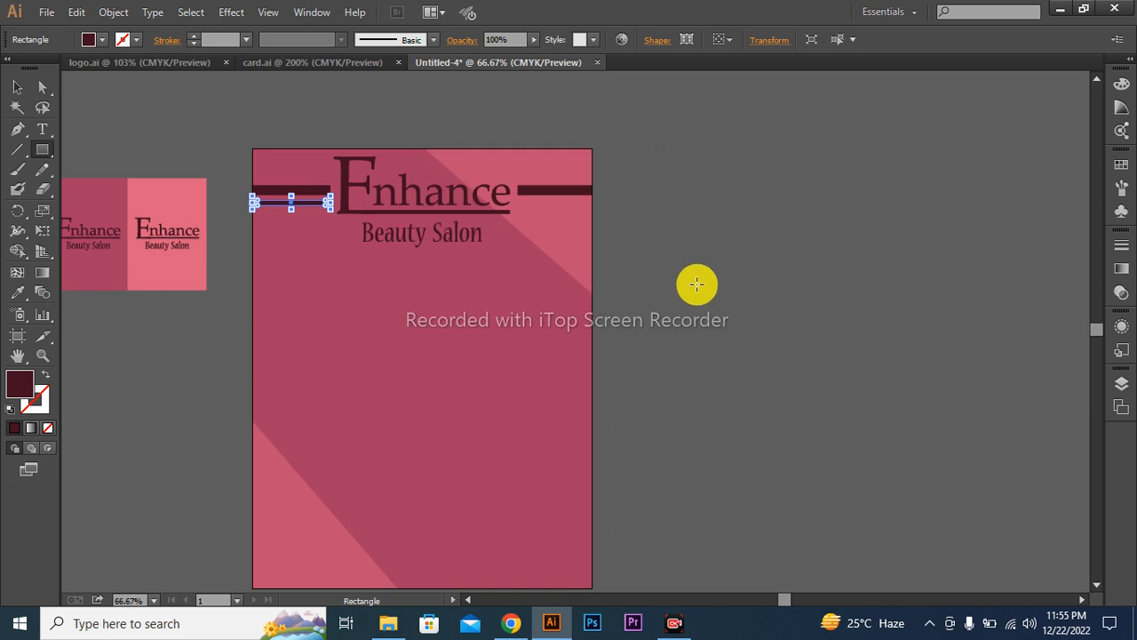
{"action": "key", "text": "v"}
{"action": "left_click", "coordinate": [702, 329]}
{"action": "left_click", "coordinate": [293, 211]}
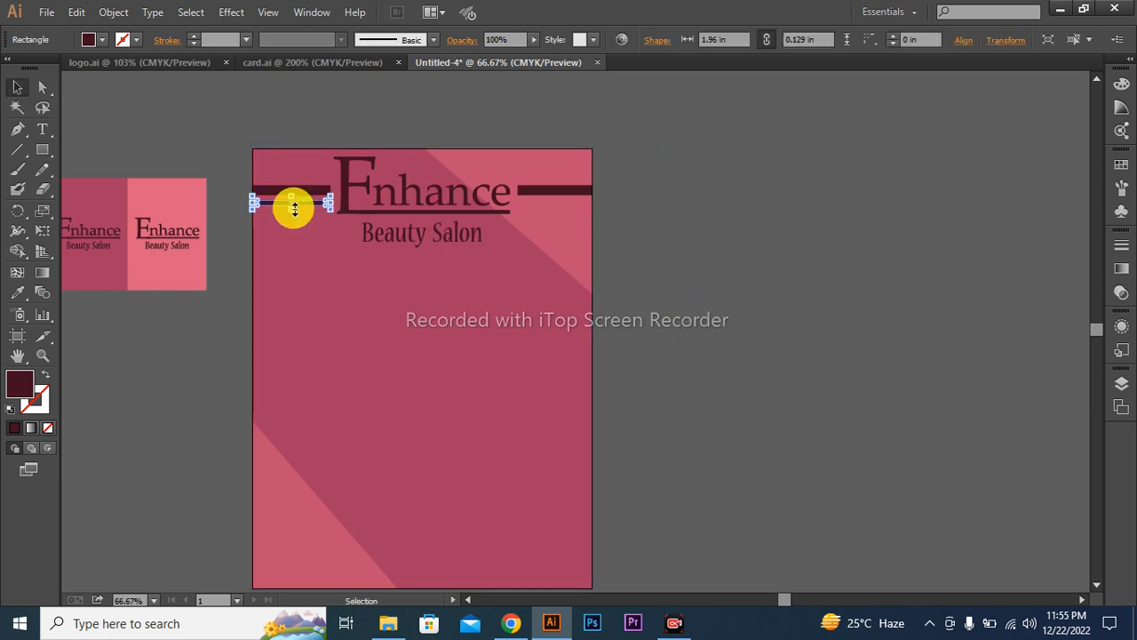
{"action": "left_click", "coordinate": [685, 279]}
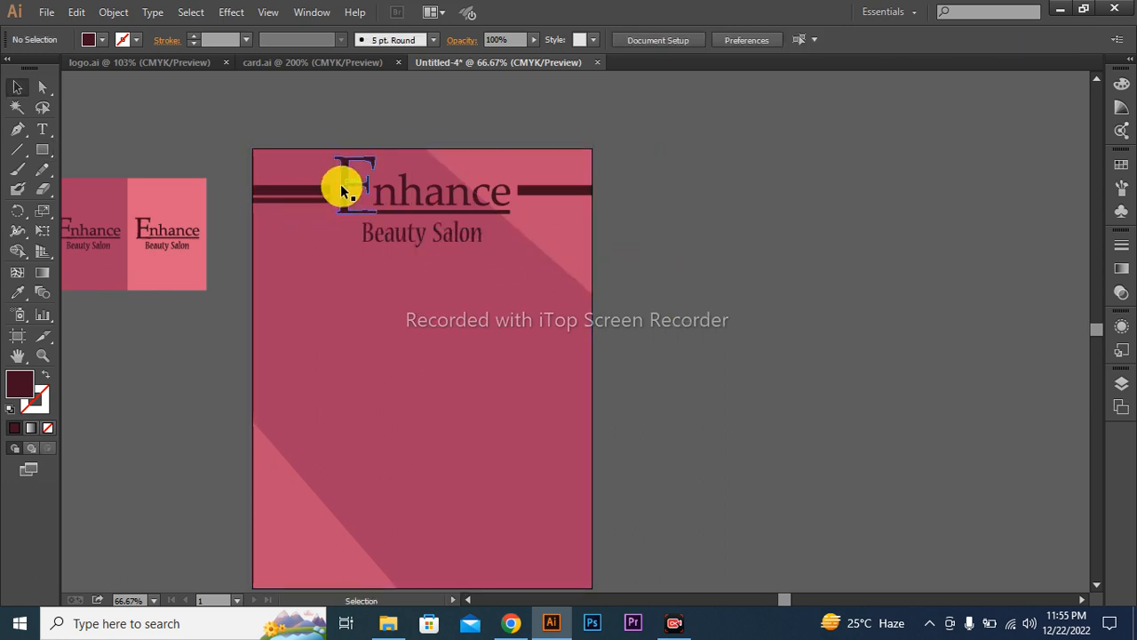
Step: Copy the thin bar beneath the right thick bar and trim its left end flush with the bar above
{"action": "left_click_drag", "start_coordinate": [302, 203], "coordinate": [565, 207]}
{"action": "left_click_drag", "start_coordinate": [785, 251], "coordinate": [969, 259]}
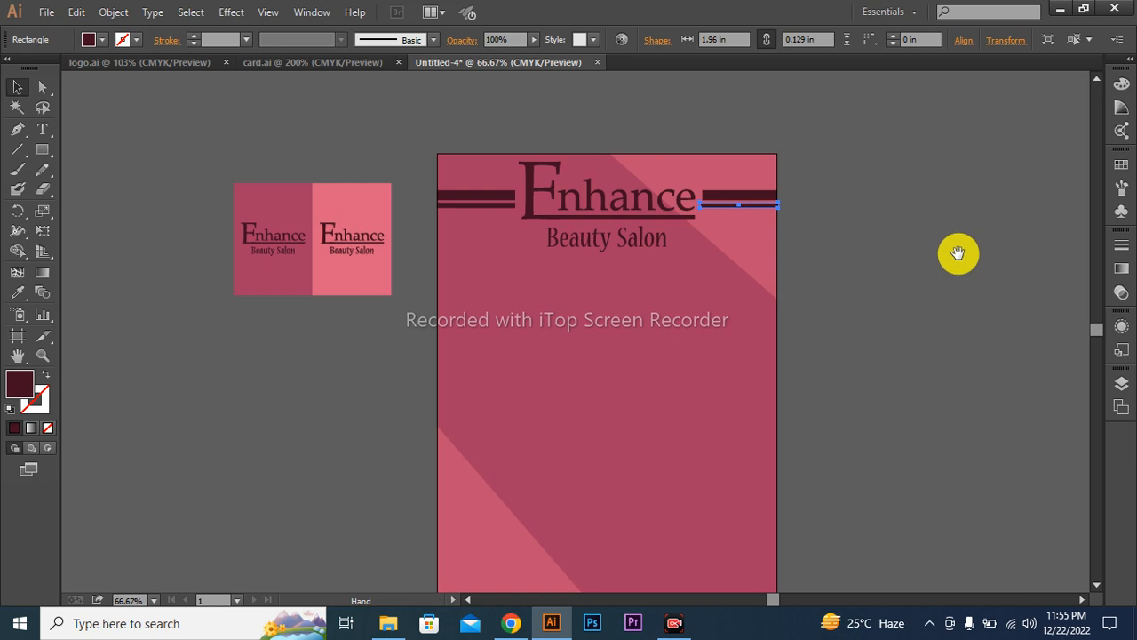
{"action": "key", "text": "ctrl+plus"}
{"action": "key", "text": "ctrl+plus"}
{"action": "left_click_drag", "start_coordinate": [863, 239], "coordinate": [691, 531]}
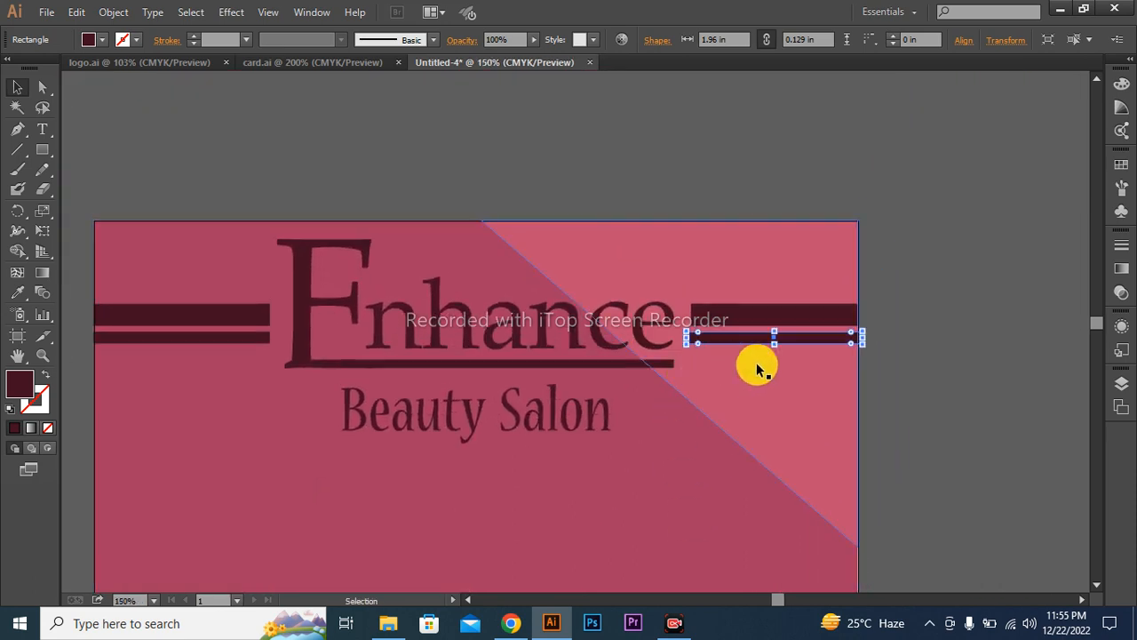
{"action": "left_click", "coordinate": [944, 359]}
{"action": "left_click", "coordinate": [688, 341]}
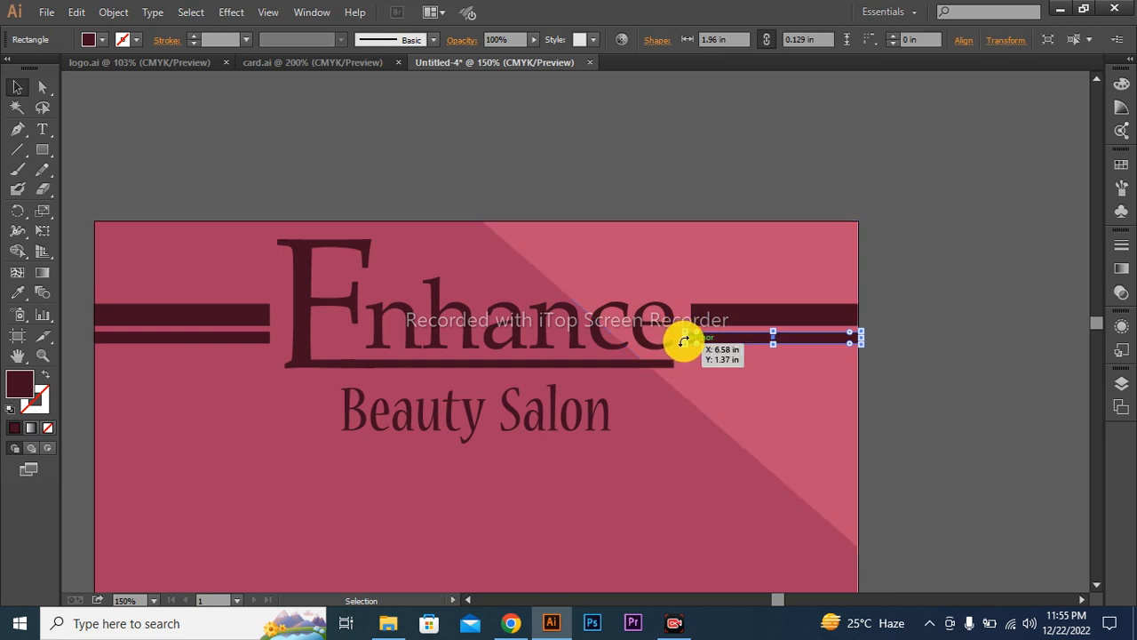
{"action": "left_click_drag", "start_coordinate": [685, 343], "coordinate": [692, 343]}
{"action": "left_click", "coordinate": [967, 346]}
Step: Group the four bars beside the logo and align them with the logo's vertical centre
{"action": "left_click_drag", "start_coordinate": [768, 437], "coordinate": [876, 351]}
{"action": "key", "text": "ctrl+0"}
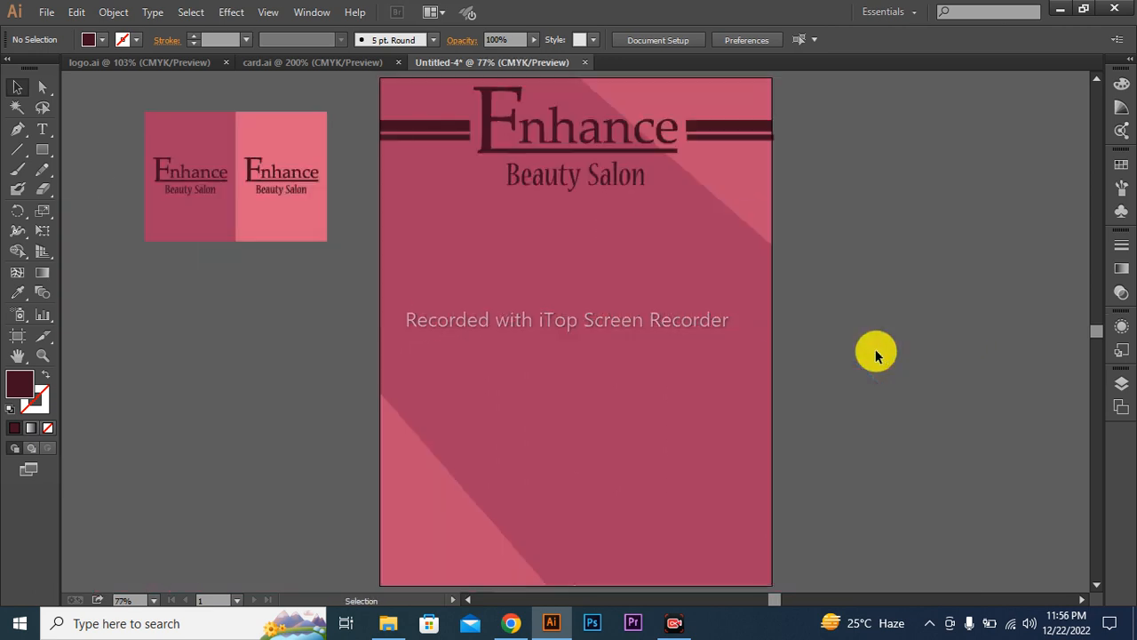
{"action": "scroll", "coordinate": [666, 327], "scroll_direction": "up", "scroll_amount": 1}
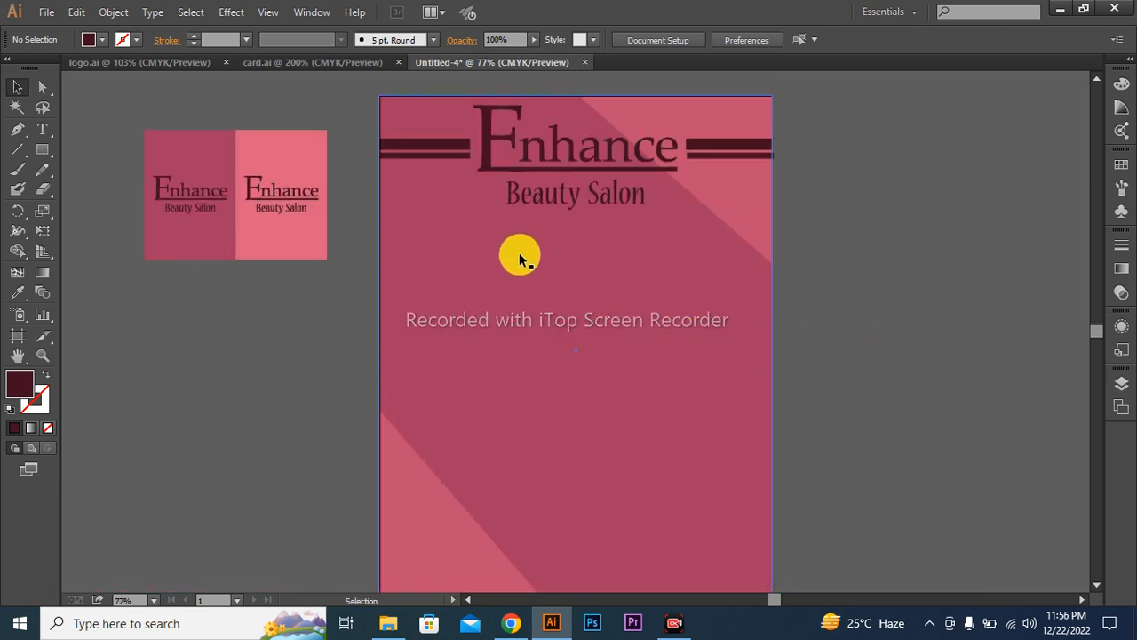
{"action": "left_click", "coordinate": [409, 147]}
{"action": "left_click", "coordinate": [425, 155], "text": "shift"}
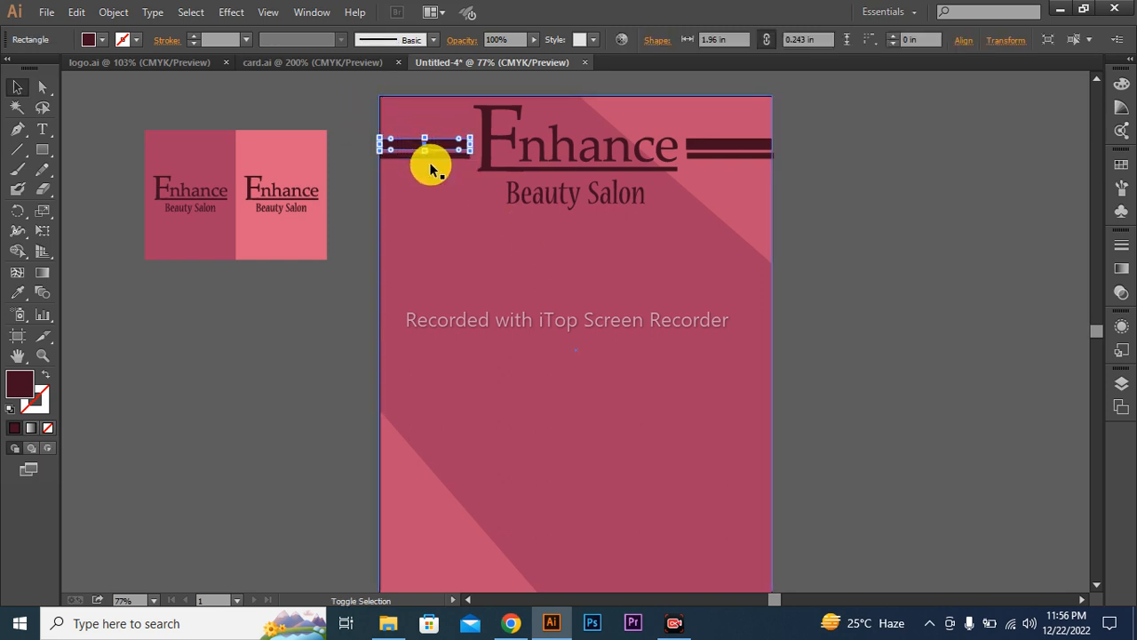
{"action": "left_click", "coordinate": [752, 158], "text": "shift"}
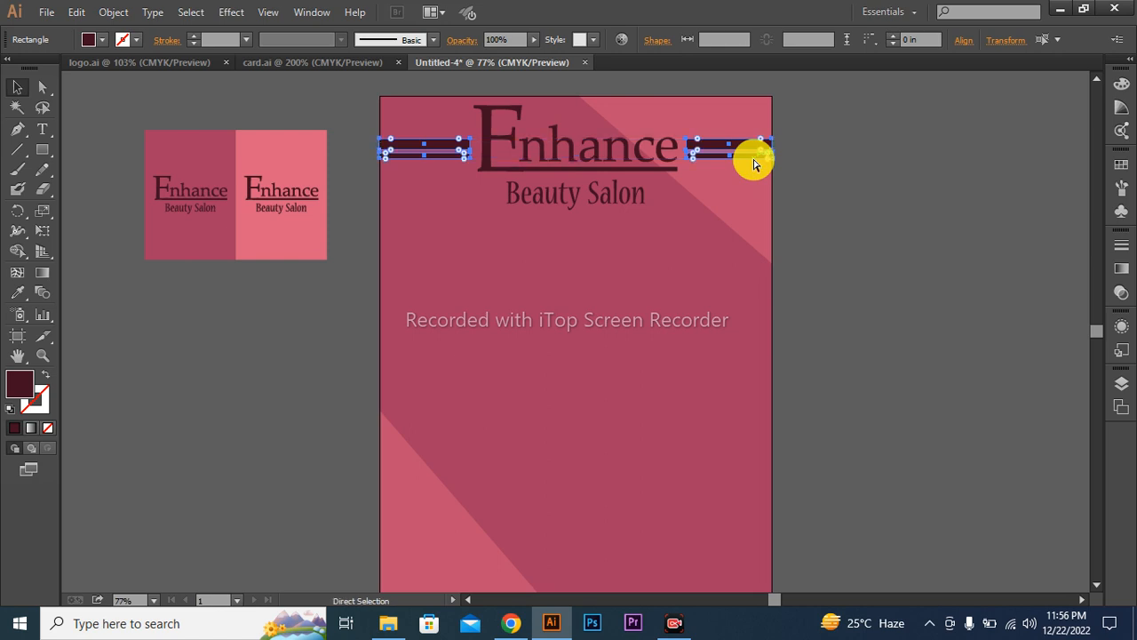
{"action": "left_click", "coordinate": [544, 161], "text": "shift"}
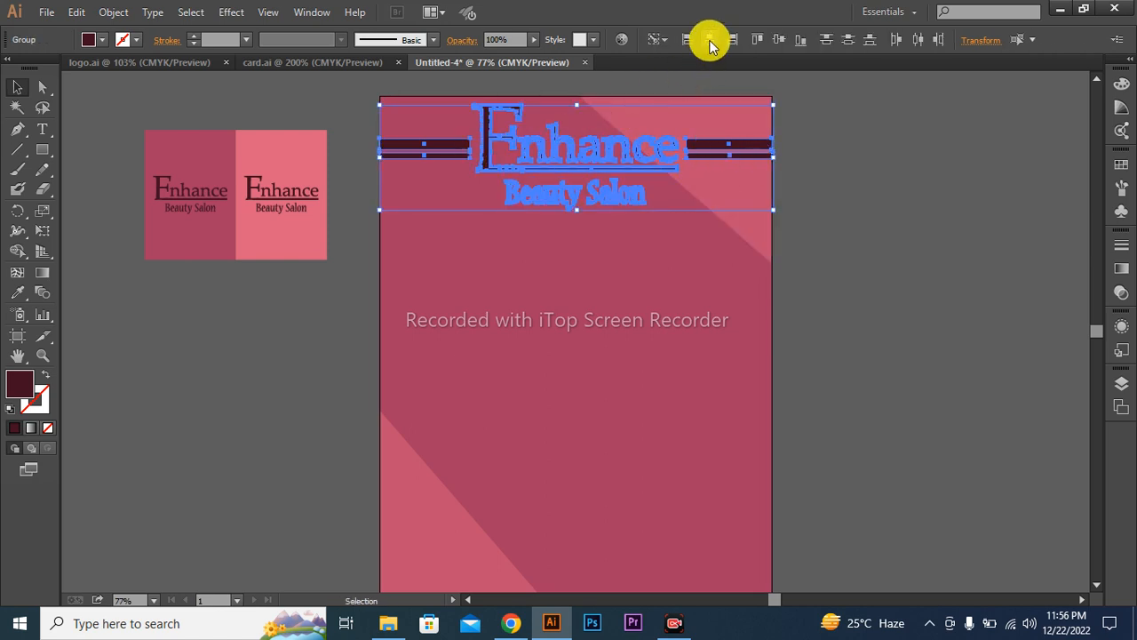
{"action": "left_click", "coordinate": [774, 39]}
{"action": "left_click", "coordinate": [917, 176]}
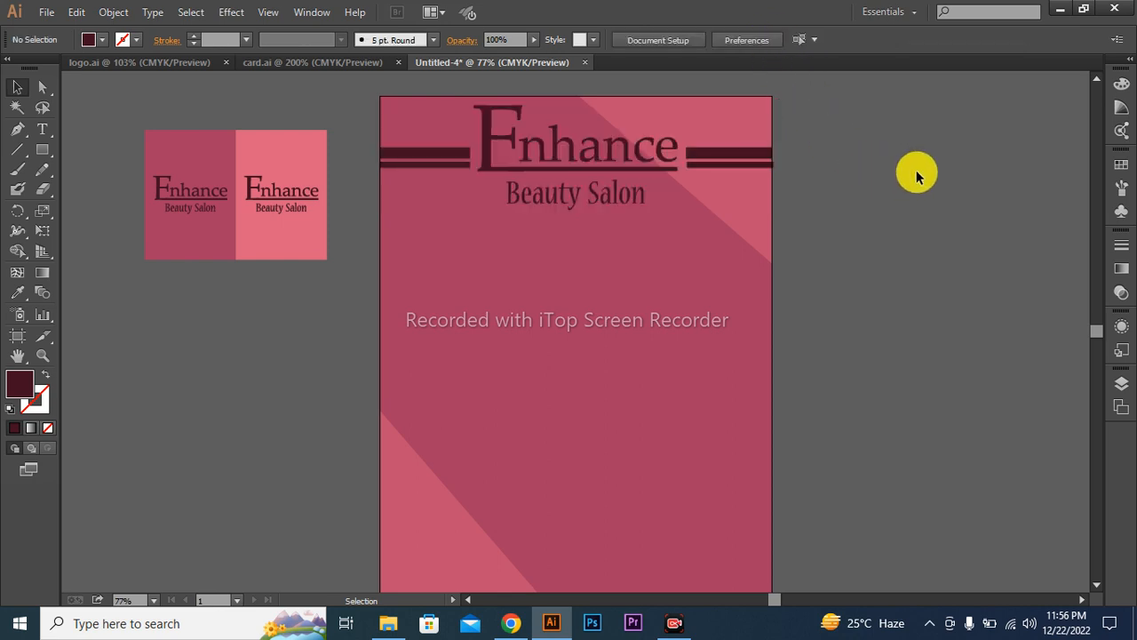
Step: Place the contact details block below the logo on the right side of the page and scale it down slightly
{"action": "left_click_drag", "start_coordinate": [906, 182], "coordinate": [909, 225]}
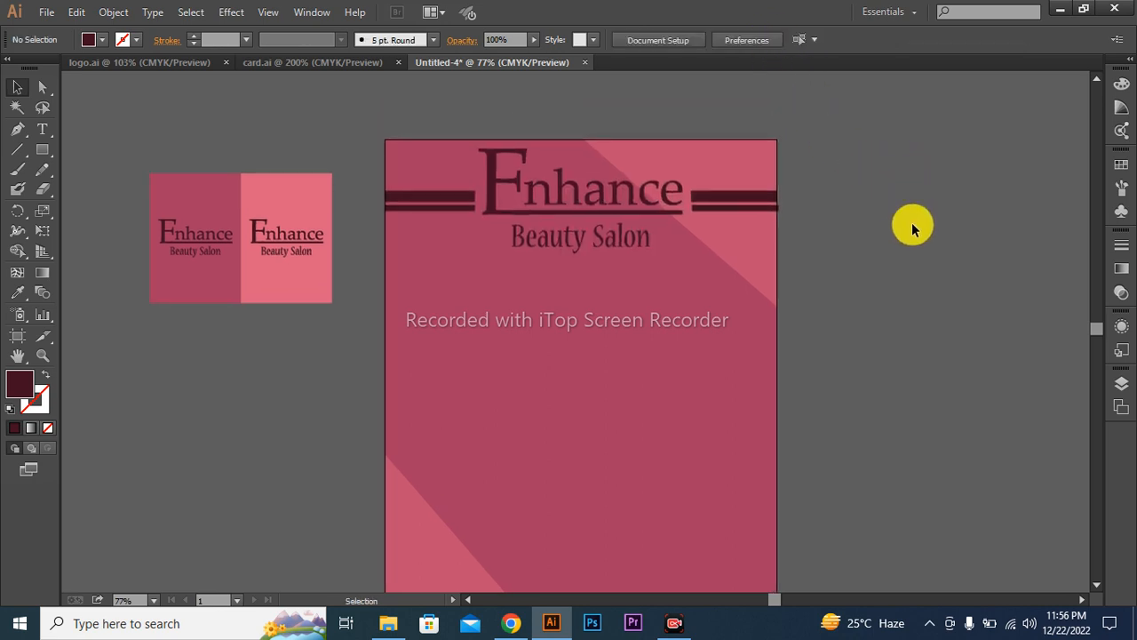
{"action": "left_click_drag", "start_coordinate": [868, 330], "coordinate": [830, 320]}
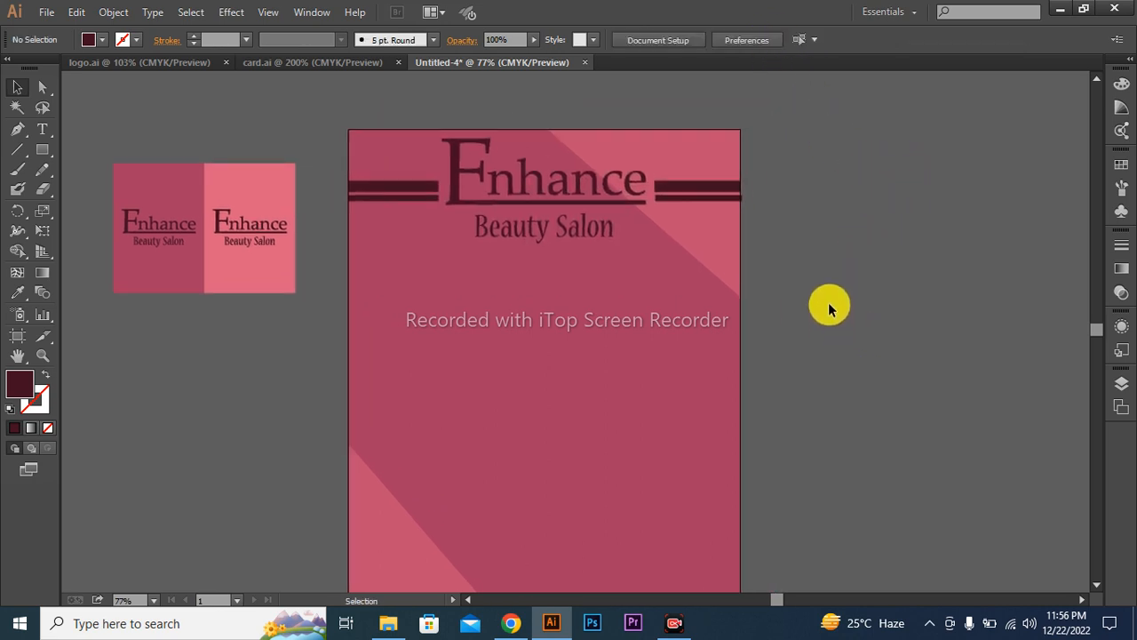
{"action": "left_click_drag", "start_coordinate": [604, 396], "coordinate": [616, 378]}
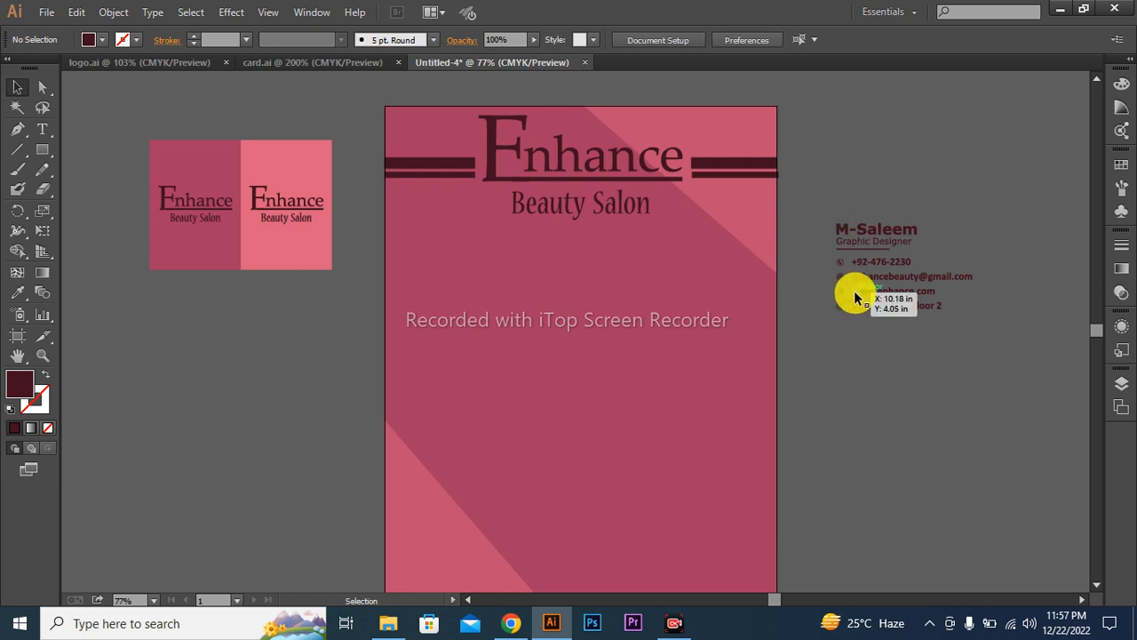
{"action": "left_click_drag", "start_coordinate": [830, 259], "coordinate": [675, 272]}
{"action": "left_click_drag", "start_coordinate": [769, 313], "coordinate": [761, 306]}
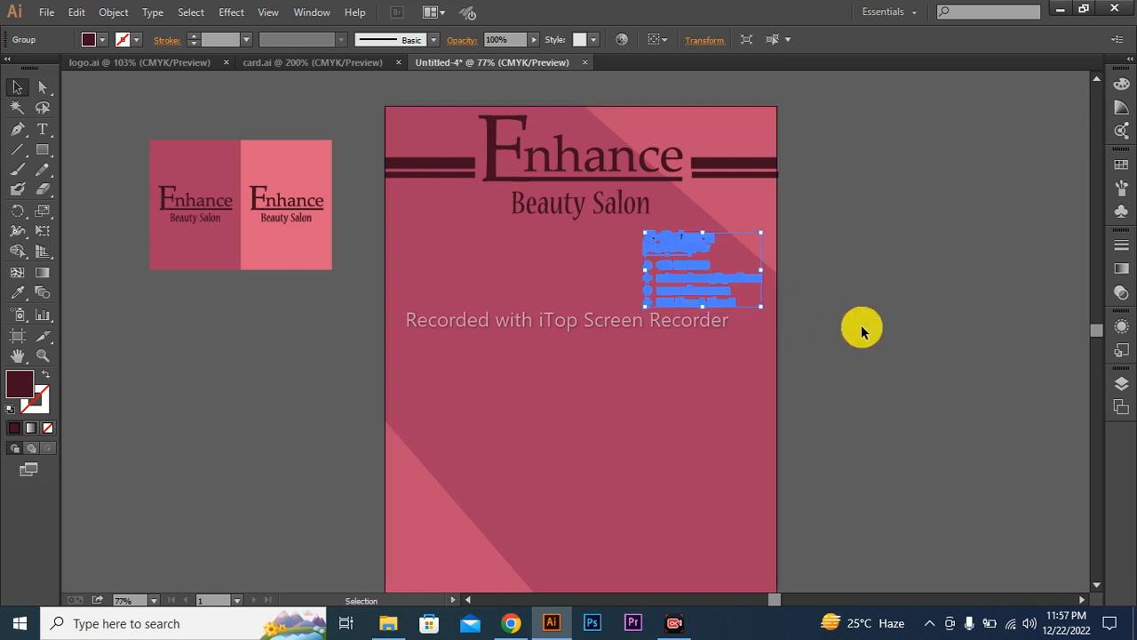
Step: Move the contact details block to the left side of the page, beneath the left bars
{"action": "left_click", "coordinate": [860, 330]}
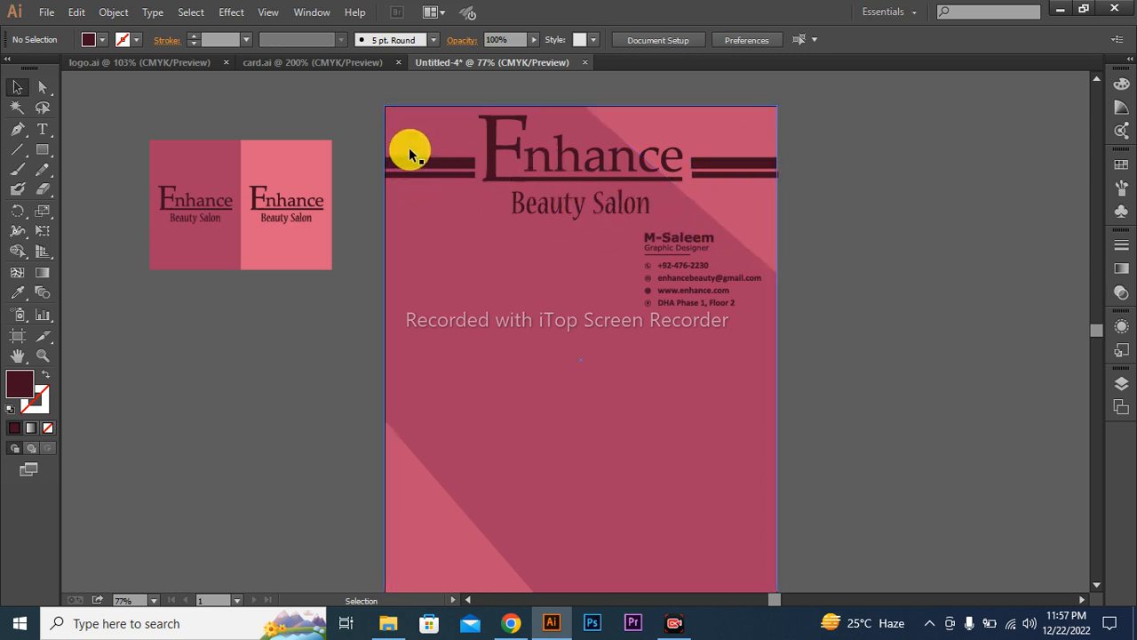
{"action": "left_click_drag", "start_coordinate": [646, 283], "coordinate": [412, 240]}
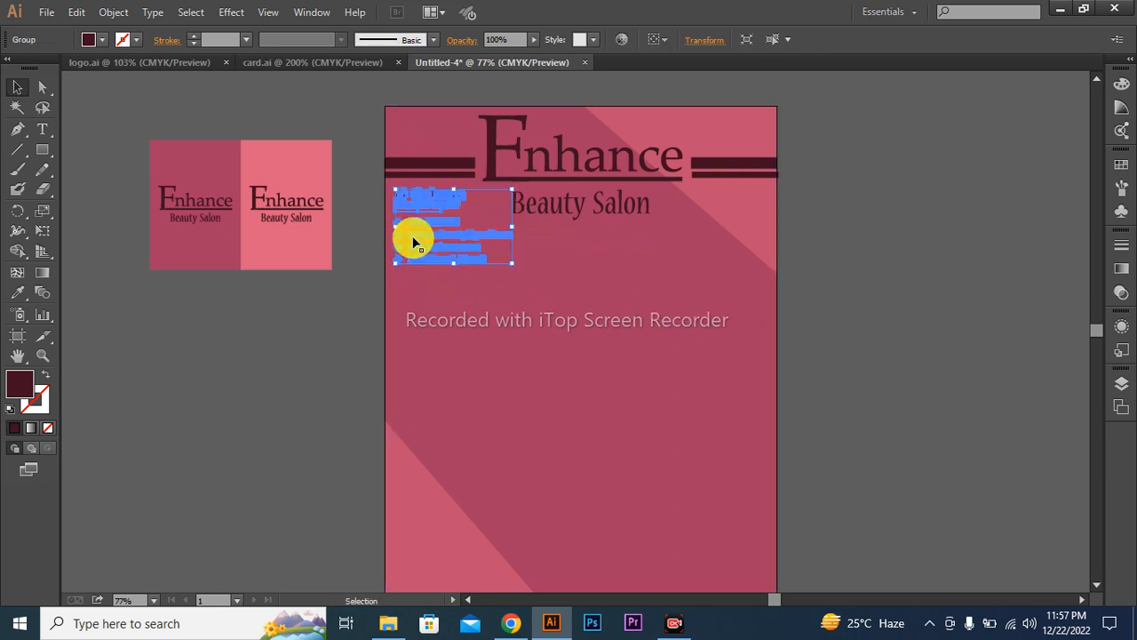
{"action": "left_click", "coordinate": [895, 238]}
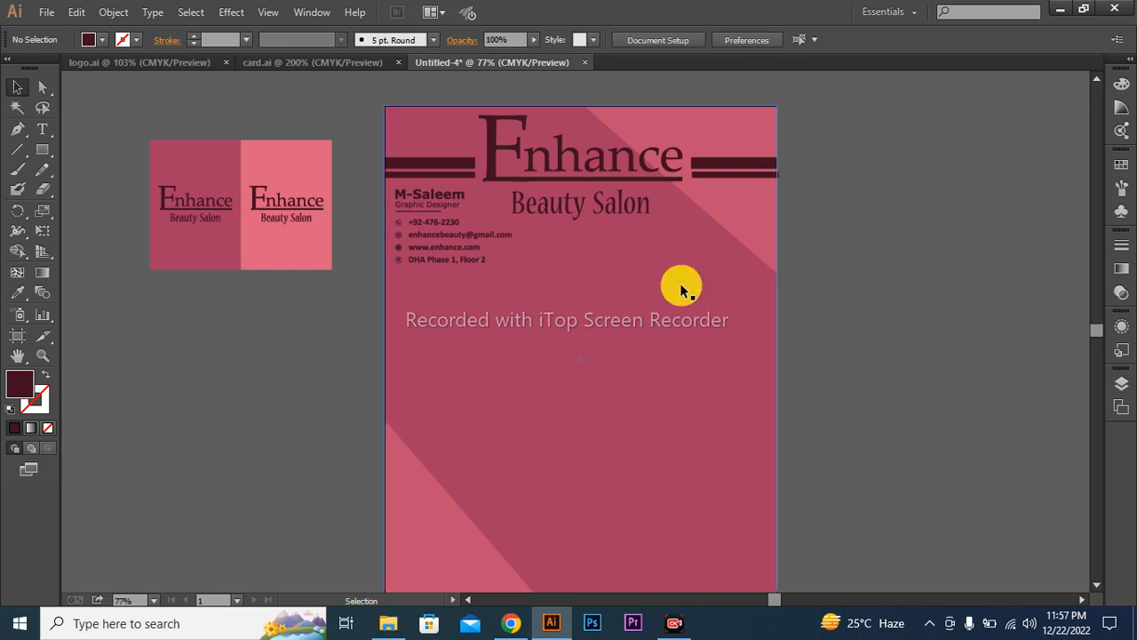
Step: Add the greeting "Dear Sir," beneath the contact details and scale it up to about 37 pt
{"action": "scroll", "coordinate": [800, 293], "scroll_direction": "right", "scroll_amount": 4}
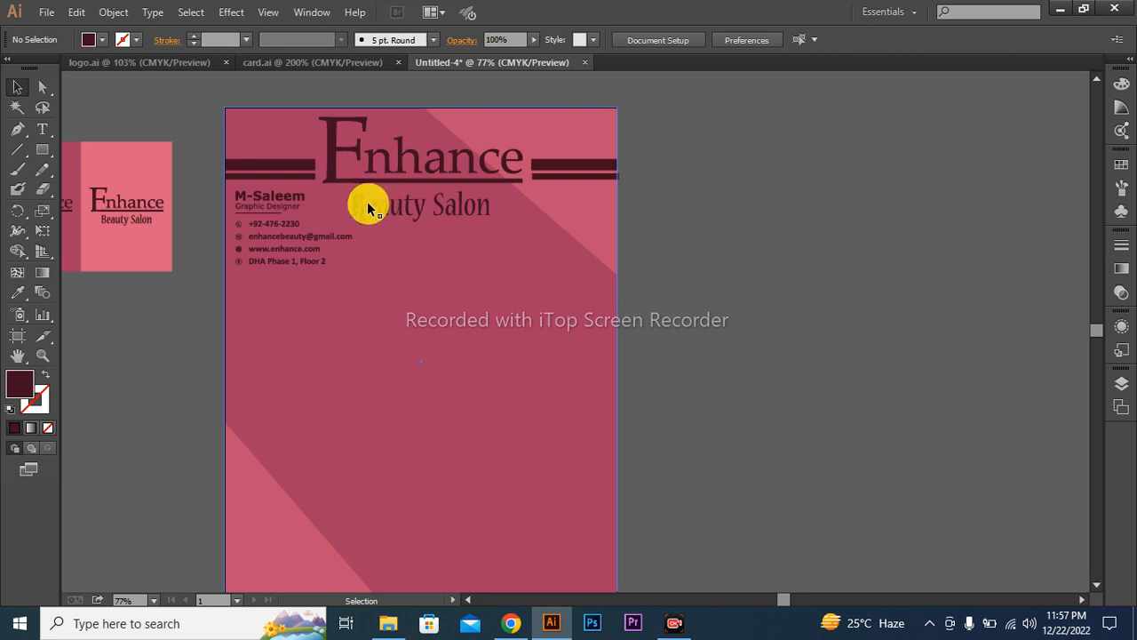
{"action": "left_click", "coordinate": [42, 129]}
{"action": "left_click", "coordinate": [332, 331]}
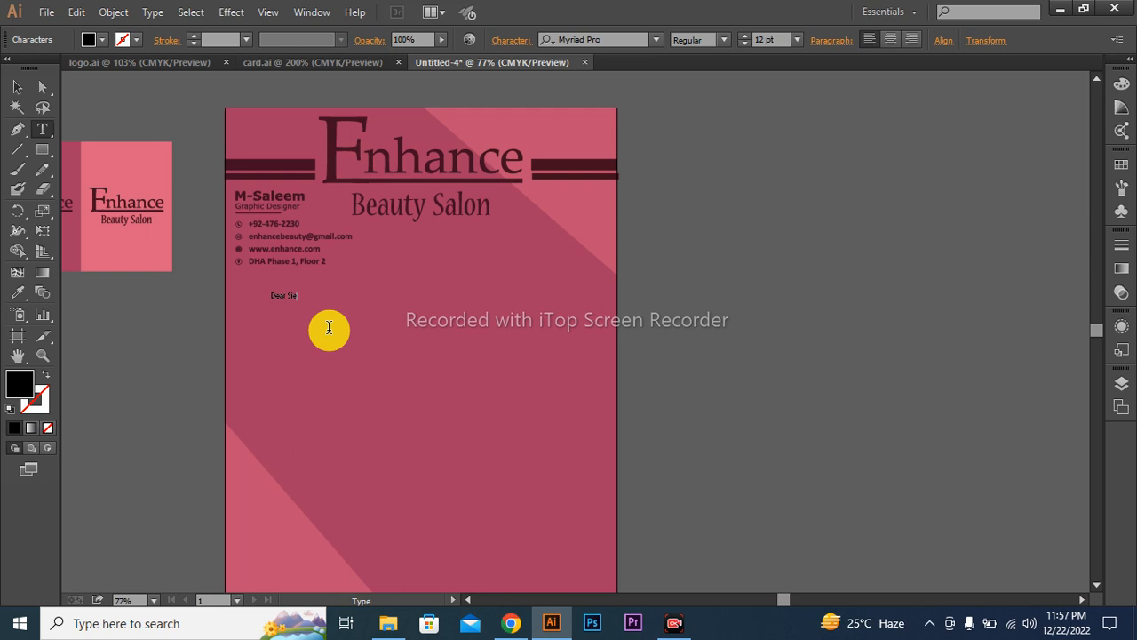
{"action": "left_click", "coordinate": [17, 87]}
{"action": "left_click", "coordinate": [296, 306]}
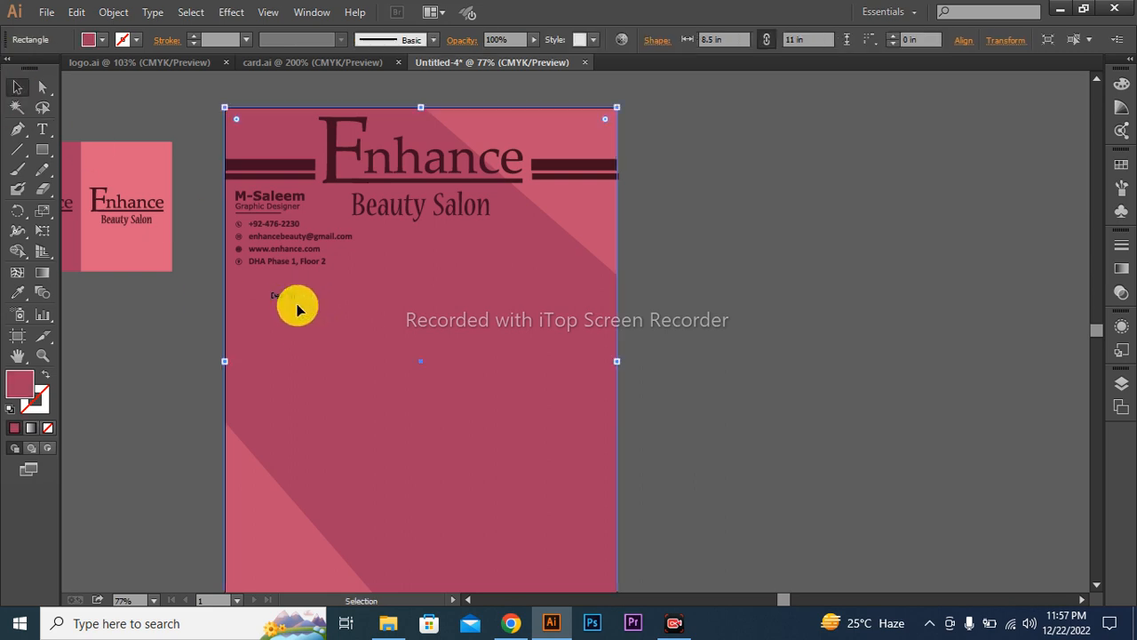
{"action": "left_click", "coordinate": [296, 304]}
{"action": "left_click_drag", "start_coordinate": [297, 302], "coordinate": [323, 311]}
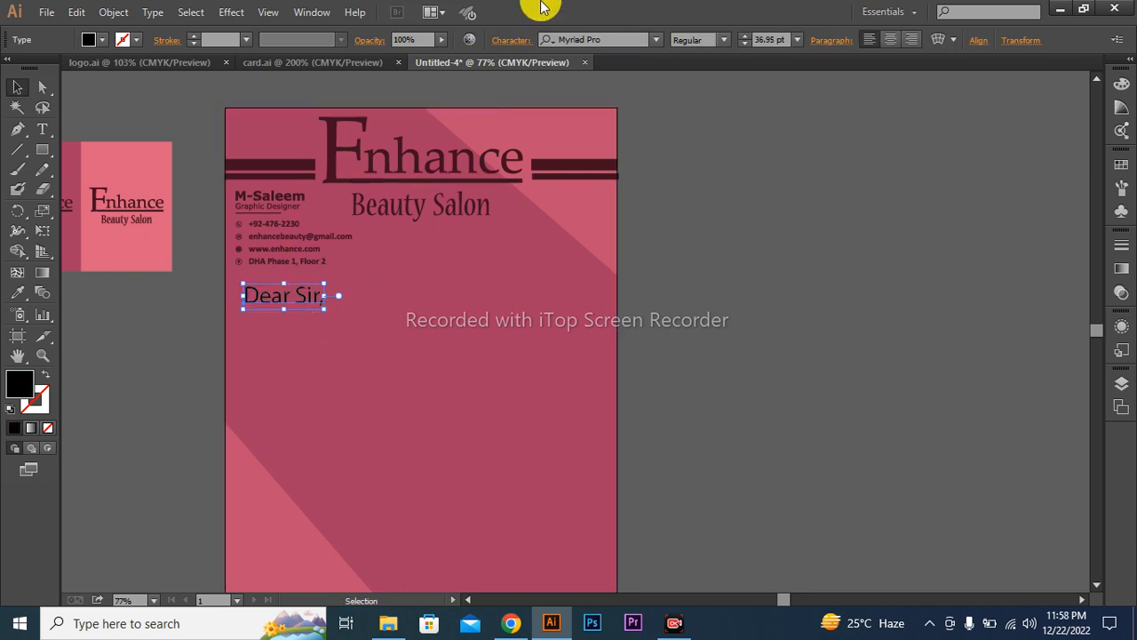
Step: Try the Lucida Sans Typewriter and Microsoft Himalaya fonts on the greeting
{"action": "left_click", "coordinate": [656, 40]}
{"action": "left_click", "coordinate": [702, 110]}
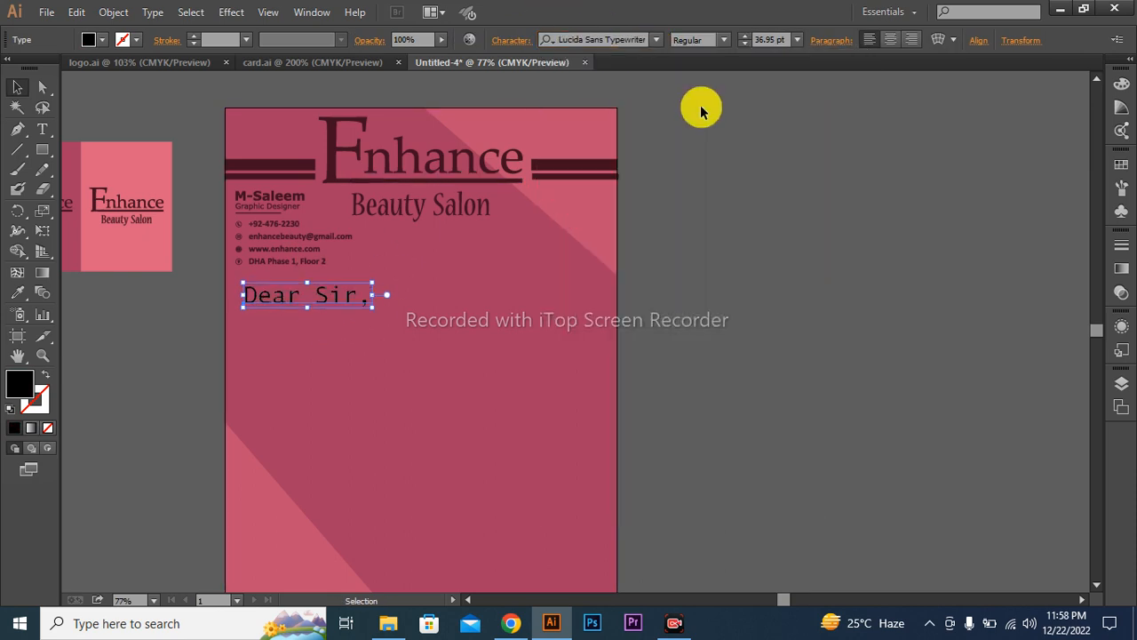
{"action": "left_click", "coordinate": [723, 40]}
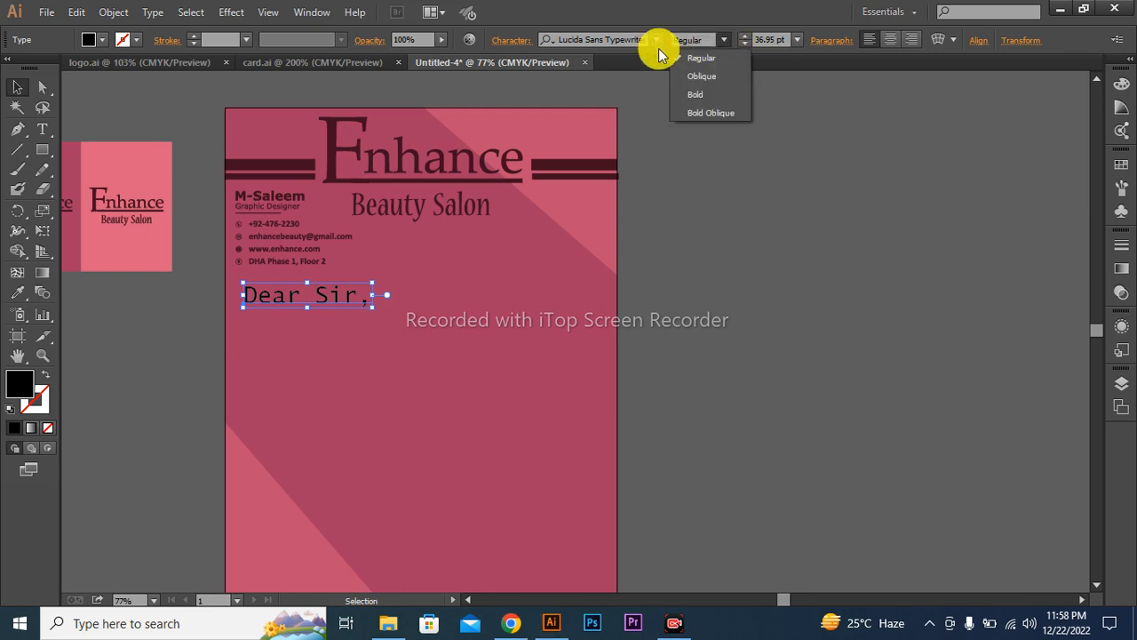
{"action": "left_click", "coordinate": [656, 40]}
{"action": "left_click", "coordinate": [760, 206]}
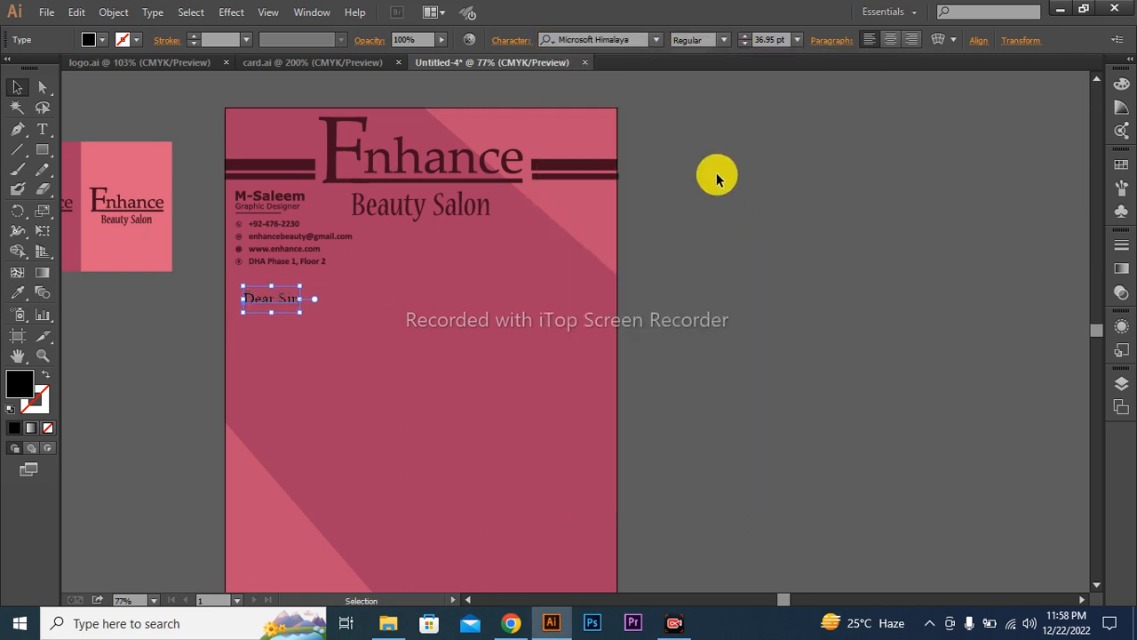
{"action": "left_click", "coordinate": [724, 40]}
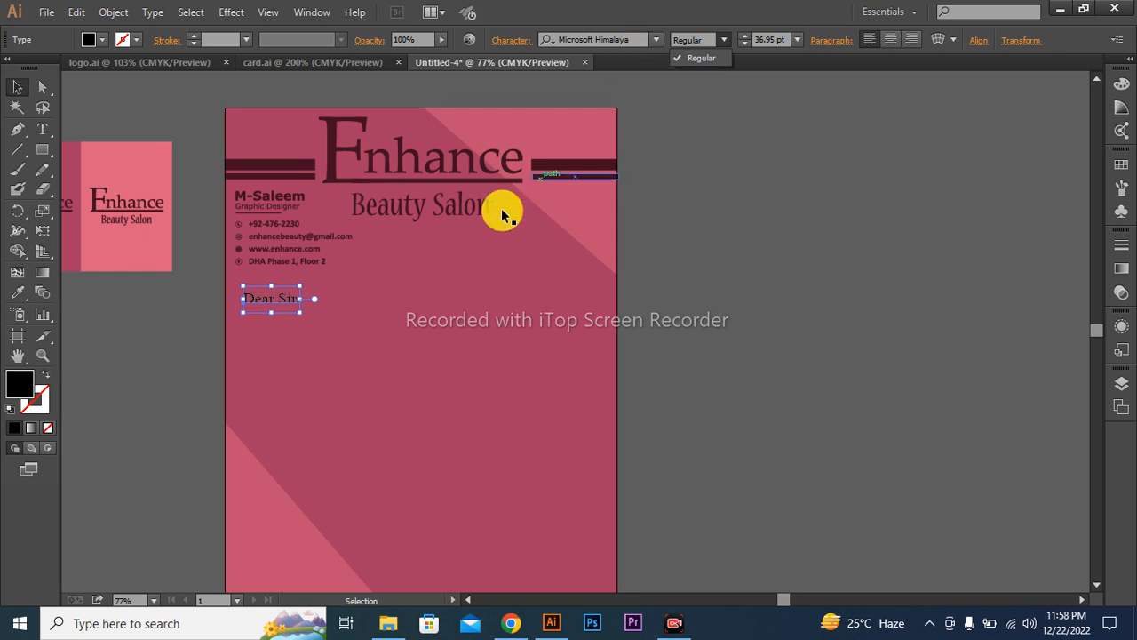
Step: Recolour the greeting with the dark maroon sampled from the right bar beside the logo
{"action": "left_click", "coordinate": [560, 171]}
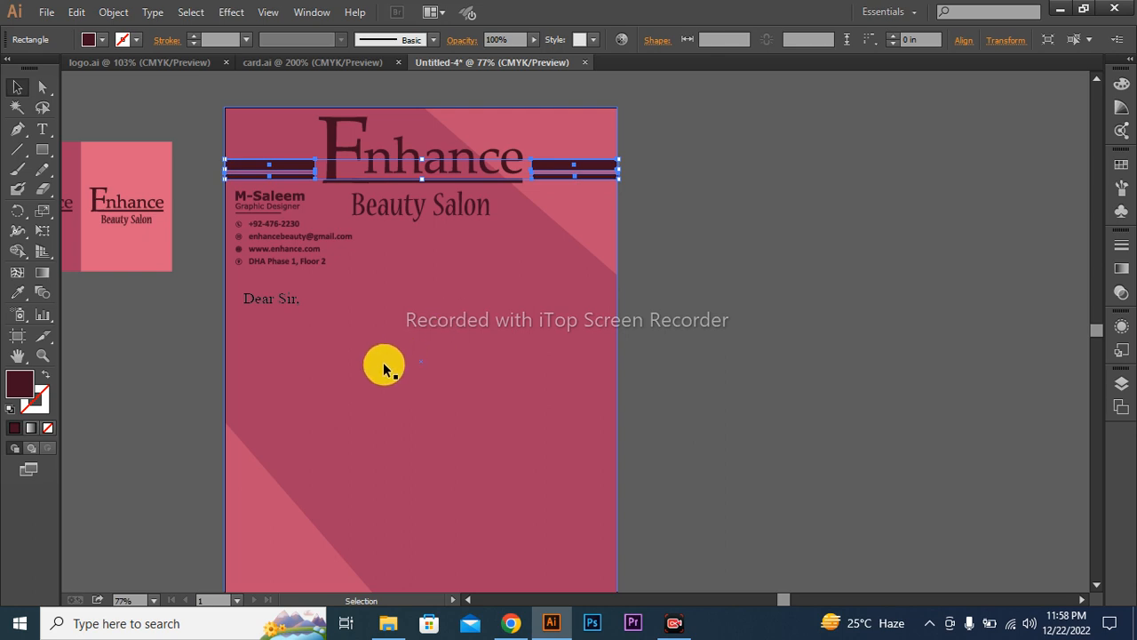
{"action": "left_click", "coordinate": [266, 297]}
{"action": "key", "text": "i"}
{"action": "left_click", "coordinate": [578, 176]}
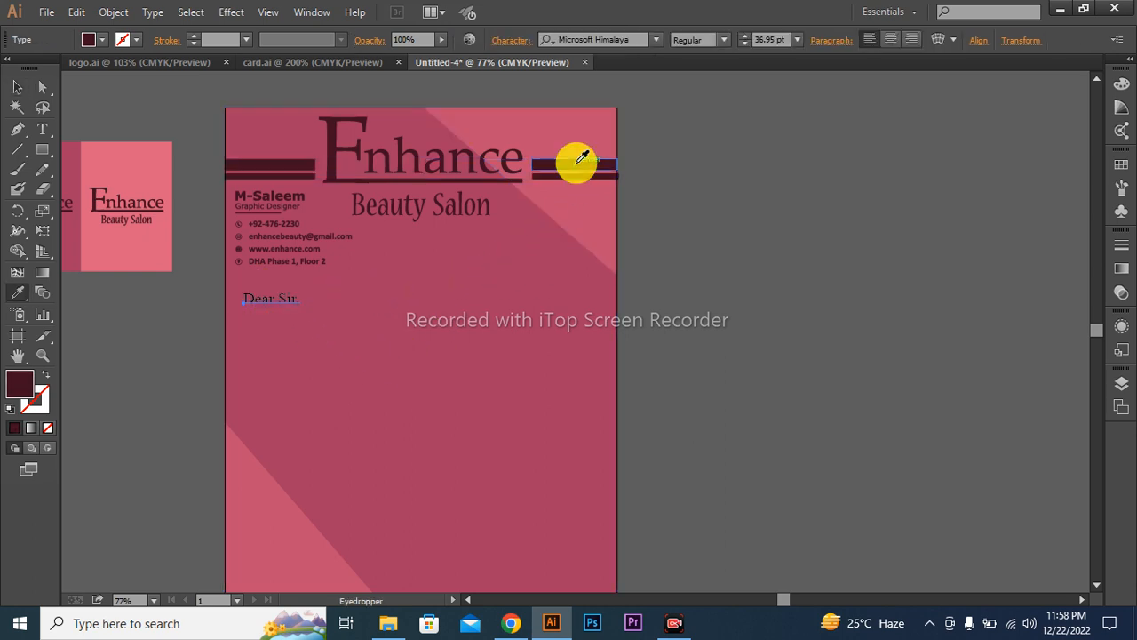
{"action": "key", "text": "v"}
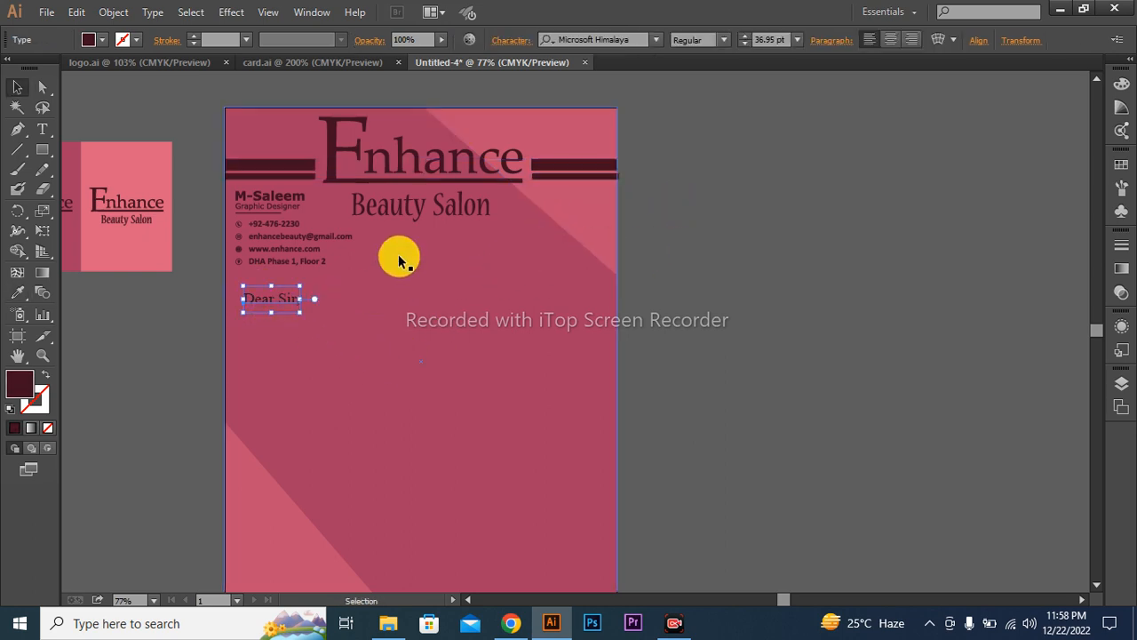
Step: Set the greeting's font to Nirmala UI Bold and align its left edge with the contact details block
{"action": "left_click", "coordinate": [657, 39]}
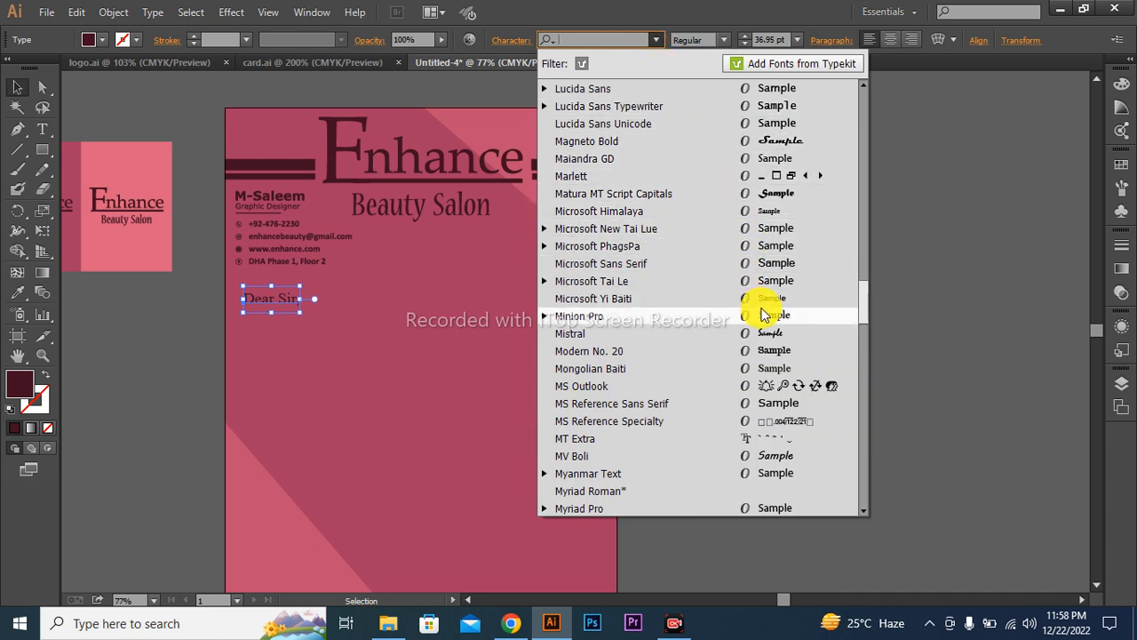
{"action": "left_click", "coordinate": [782, 264]}
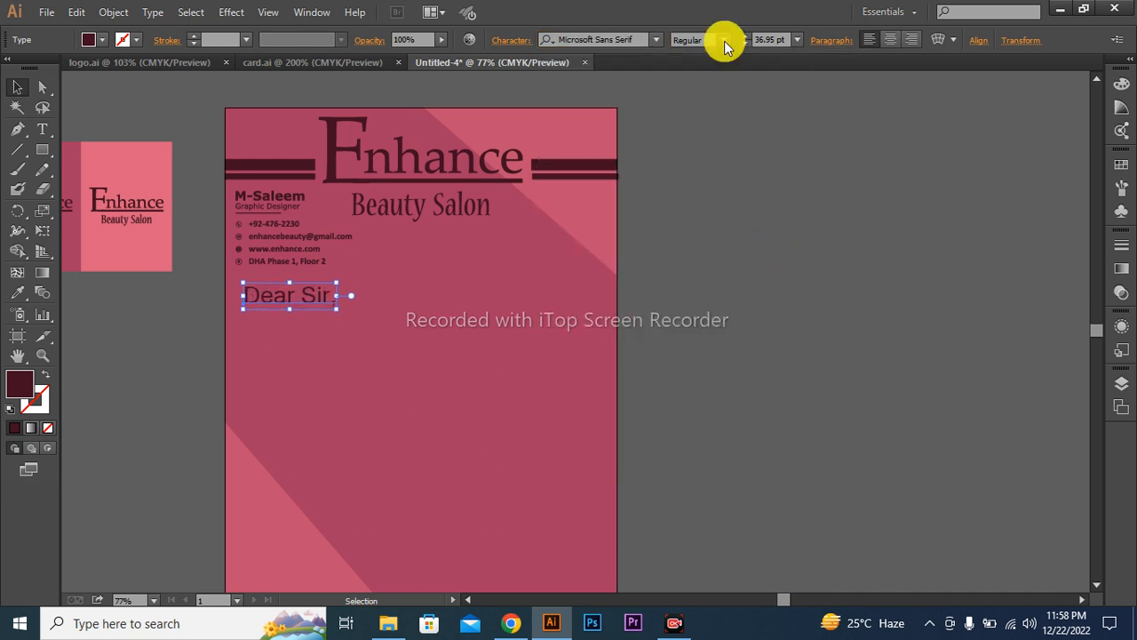
{"action": "left_click", "coordinate": [657, 41]}
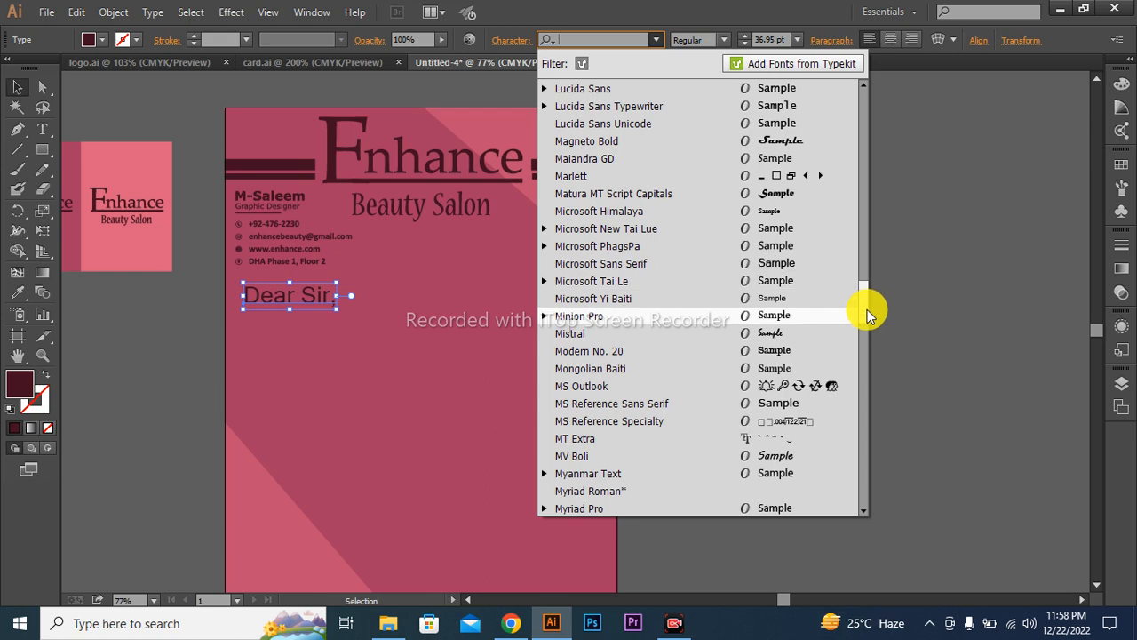
{"action": "left_click_drag", "start_coordinate": [862, 296], "coordinate": [868, 336]}
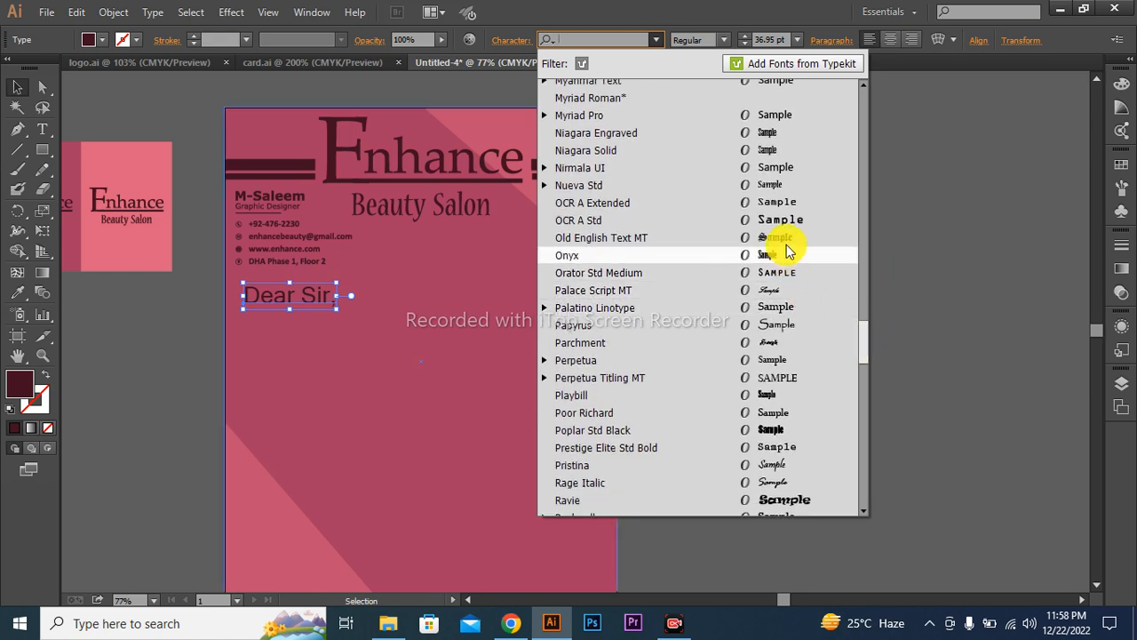
{"action": "left_click", "coordinate": [793, 168]}
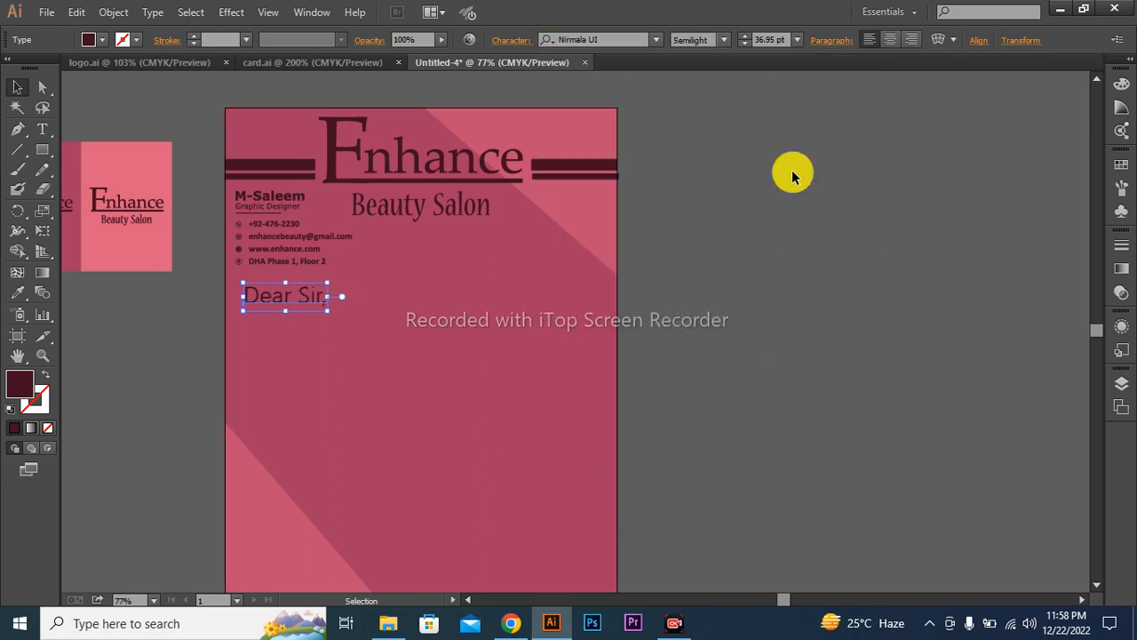
{"action": "left_click", "coordinate": [717, 35]}
{"action": "left_click", "coordinate": [700, 94]}
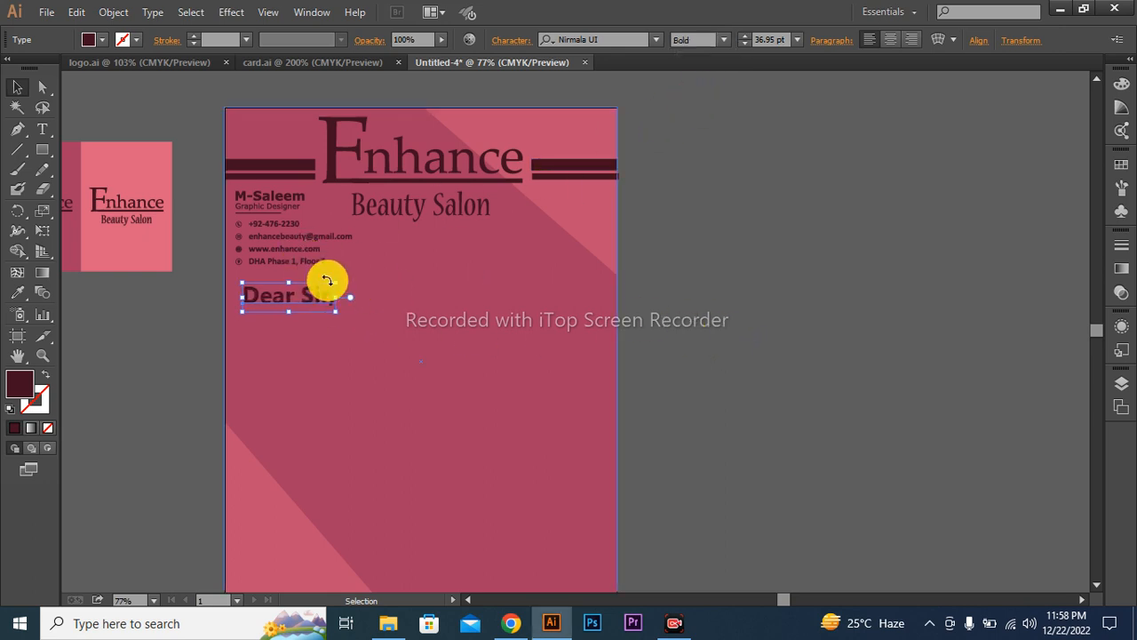
{"action": "left_click", "coordinate": [260, 240], "text": "shift"}
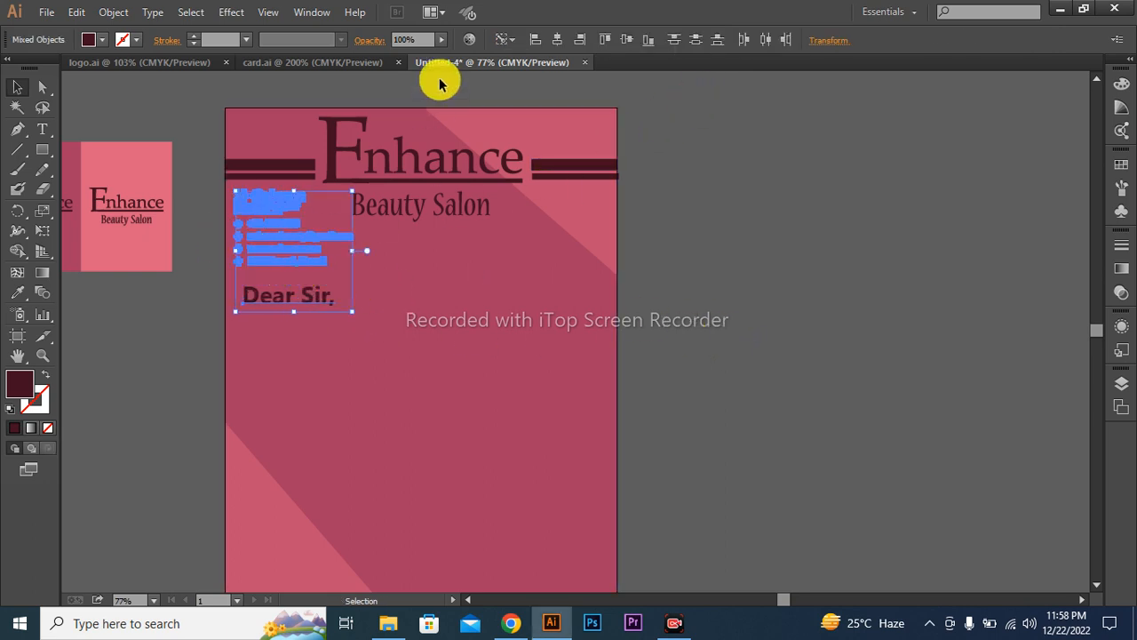
{"action": "left_click", "coordinate": [754, 277]}
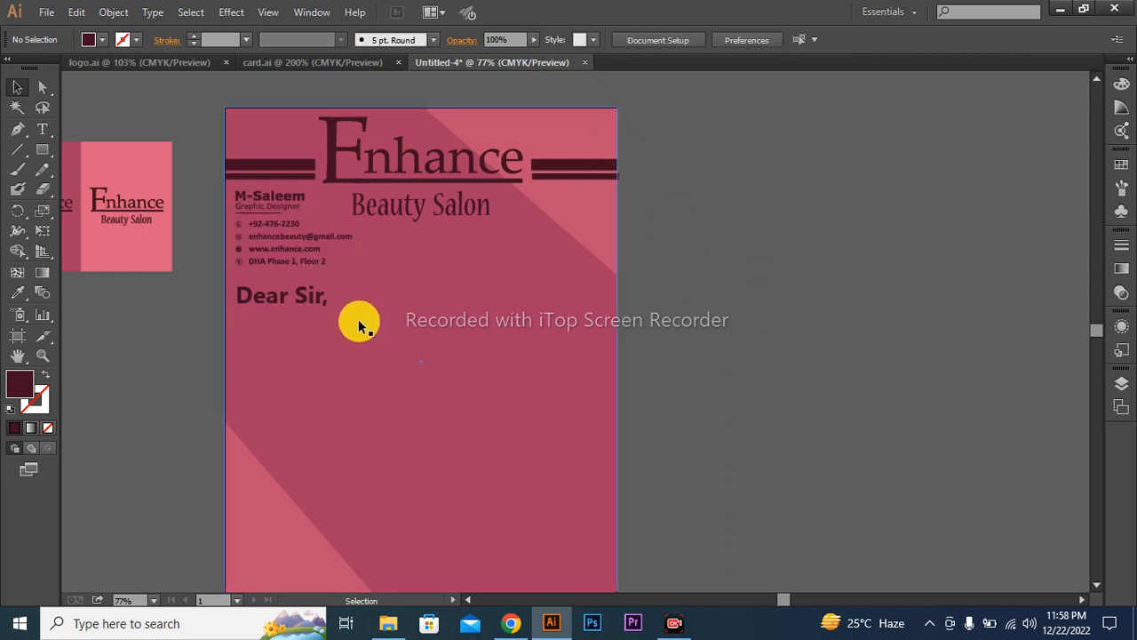
{"action": "left_click", "coordinate": [41, 149]}
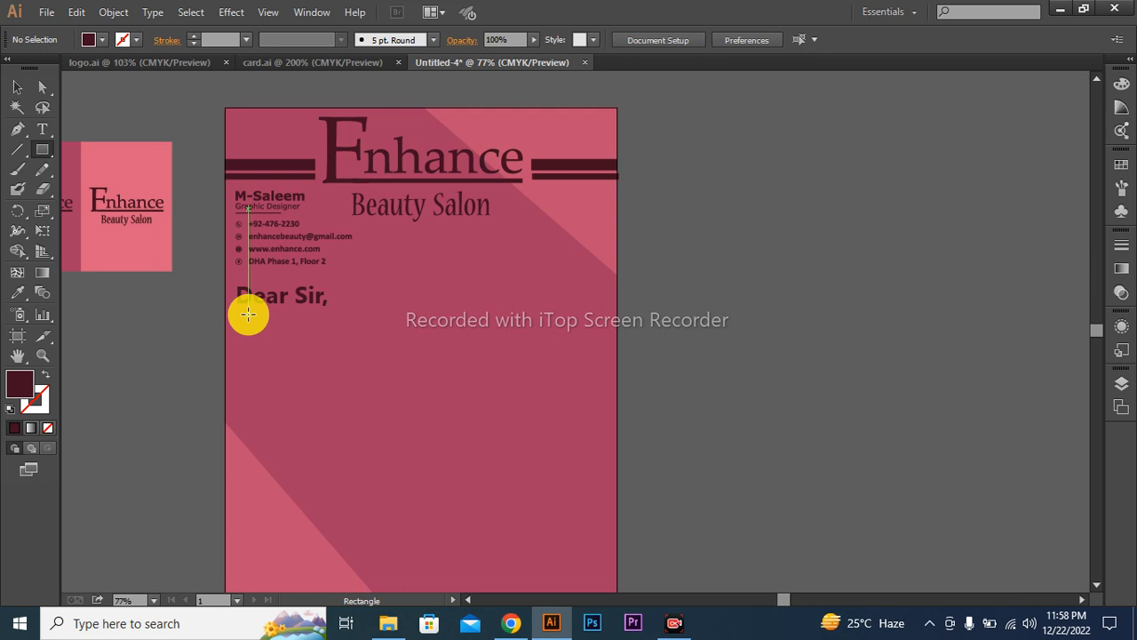
{"action": "left_click_drag", "start_coordinate": [254, 318], "coordinate": [596, 530]}
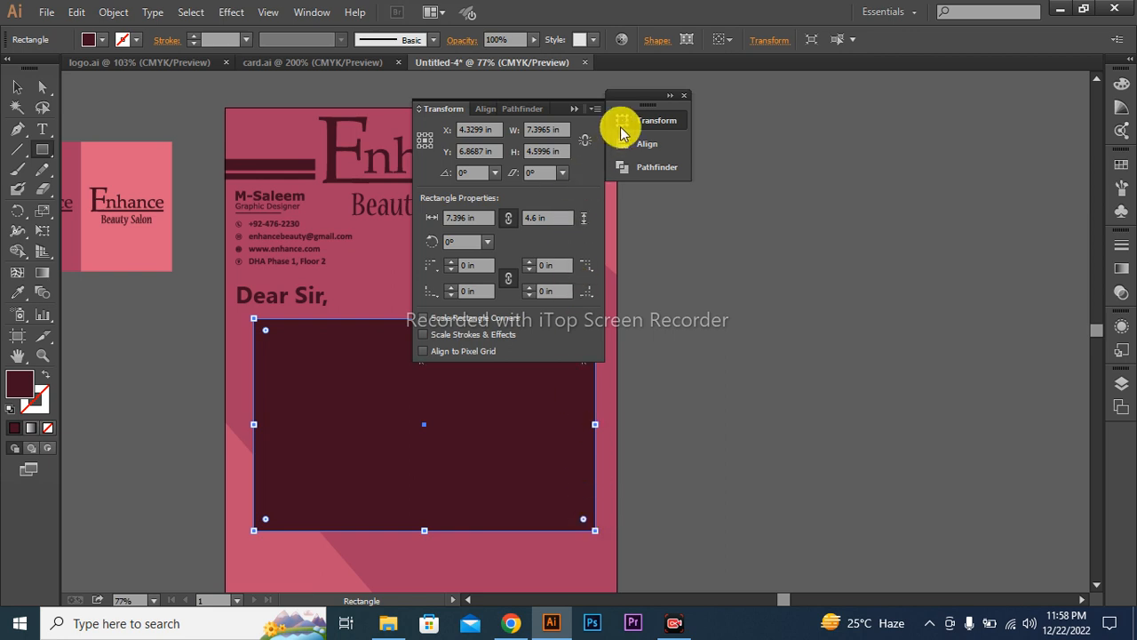
{"action": "left_click", "coordinate": [687, 100]}
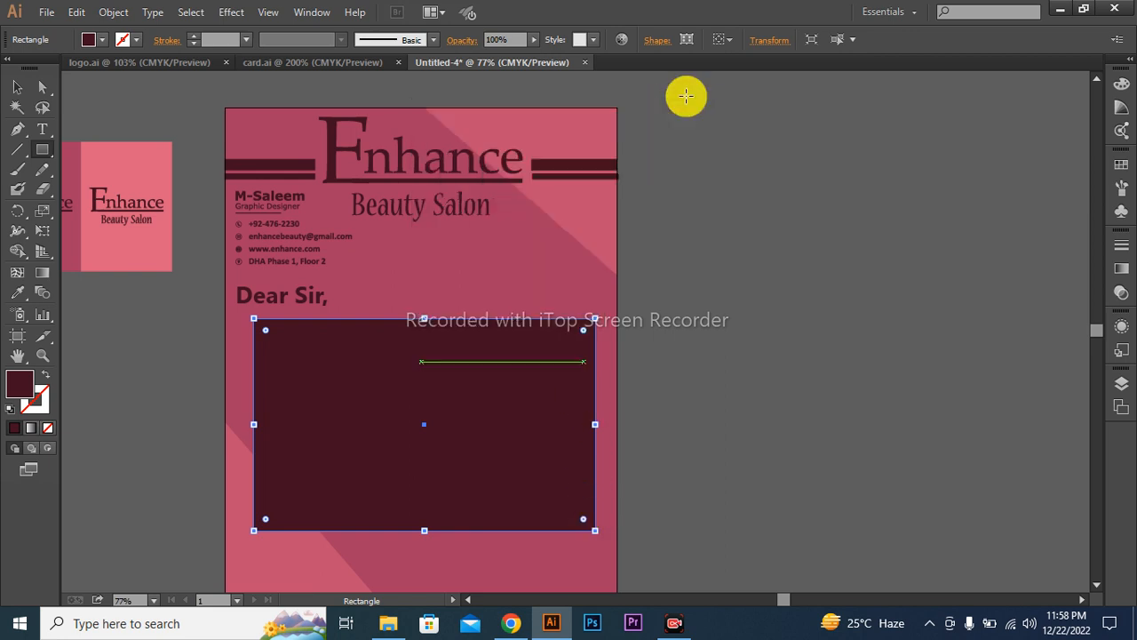
{"action": "key", "text": "Delete"}
Step: Draw a text area beneath the greeting, nearly as wide as the page, for the Lorem Ipsum letter body
{"action": "left_click", "coordinate": [42, 129]}
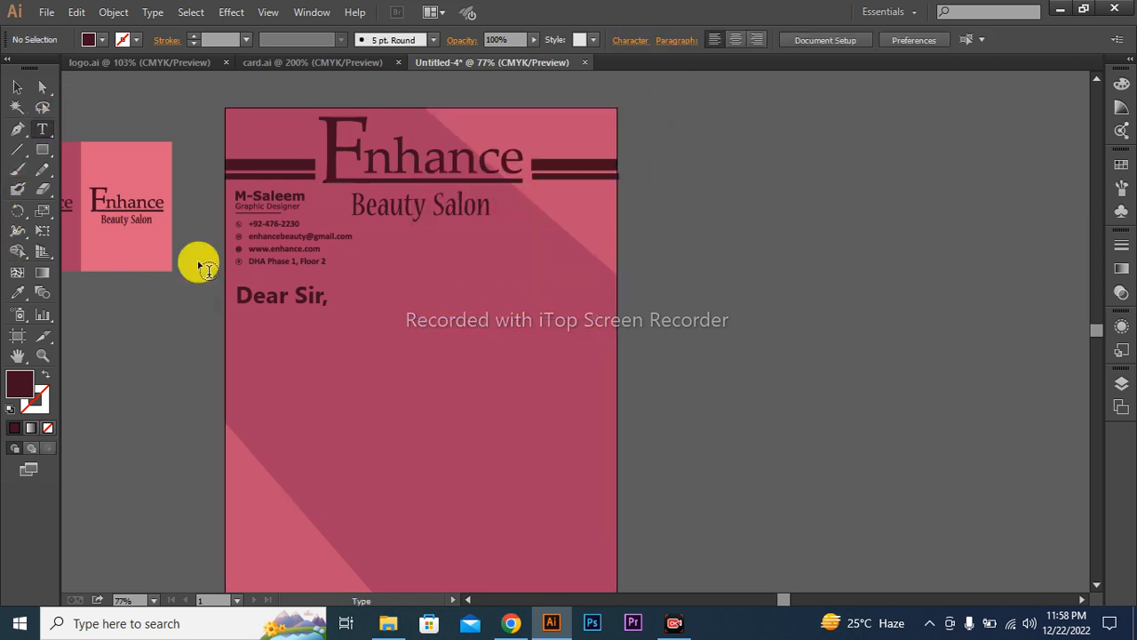
{"action": "left_click_drag", "start_coordinate": [253, 321], "coordinate": [587, 486]}
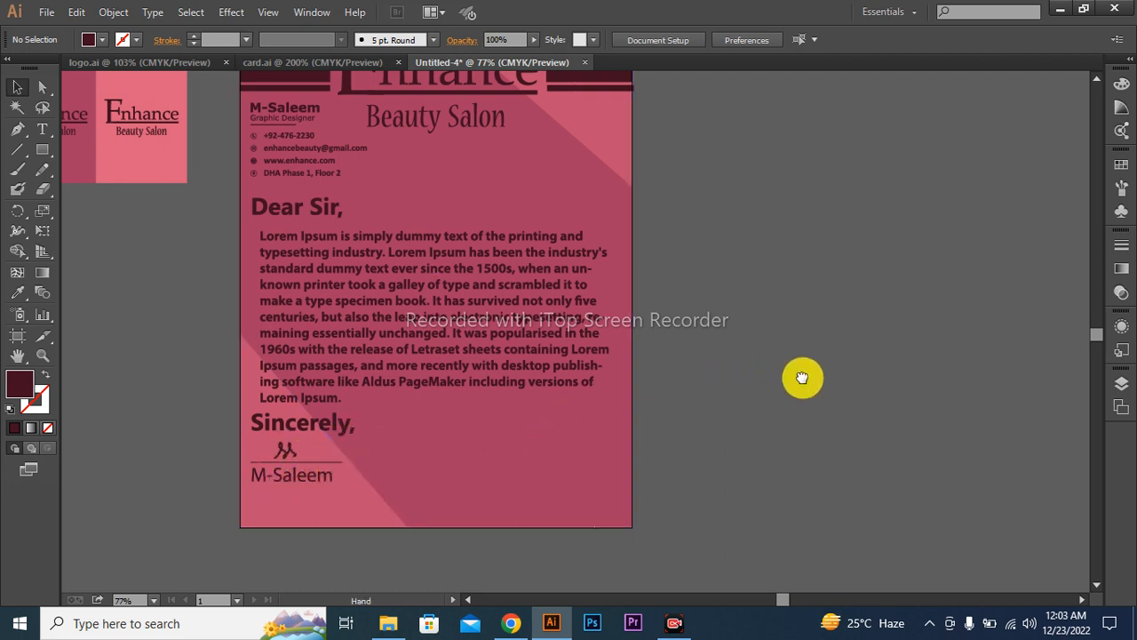
Step: Group the greeting, body paragraph, closing and signature into one letter text block
{"action": "left_click_drag", "start_coordinate": [803, 379], "coordinate": [768, 397]}
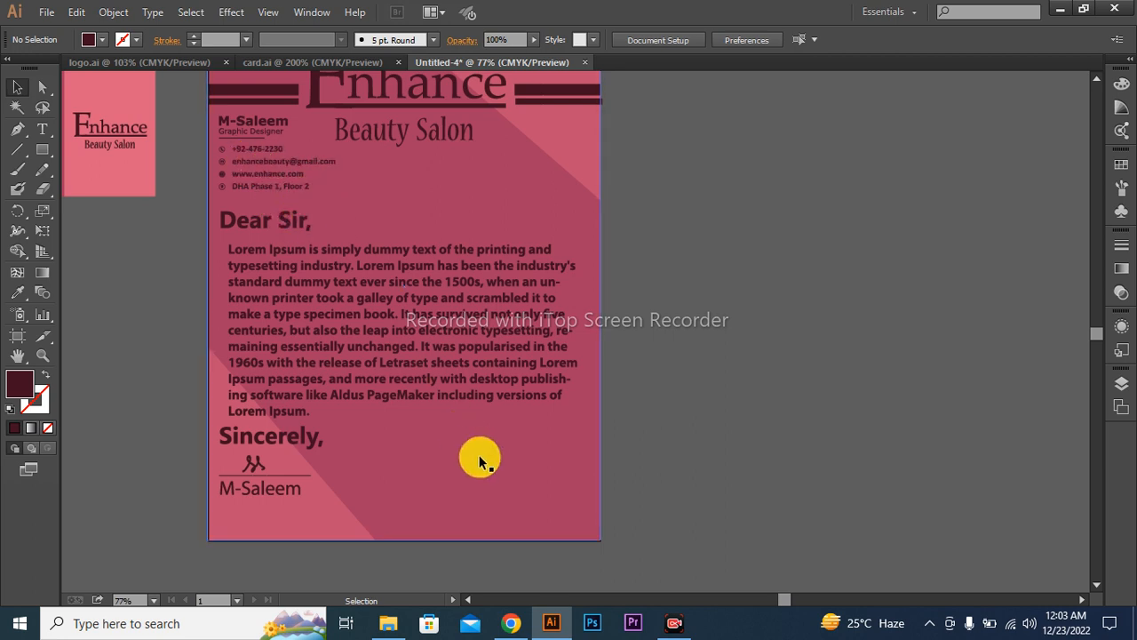
{"action": "left_click", "coordinate": [433, 468]}
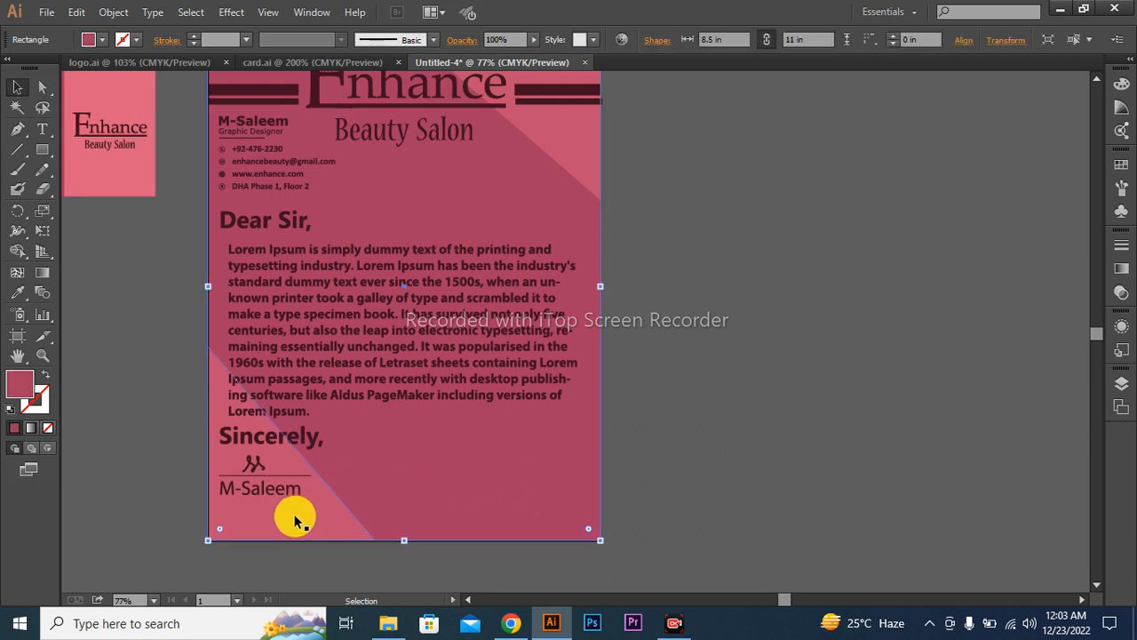
{"action": "key", "text": "ctrl+shift+a"}
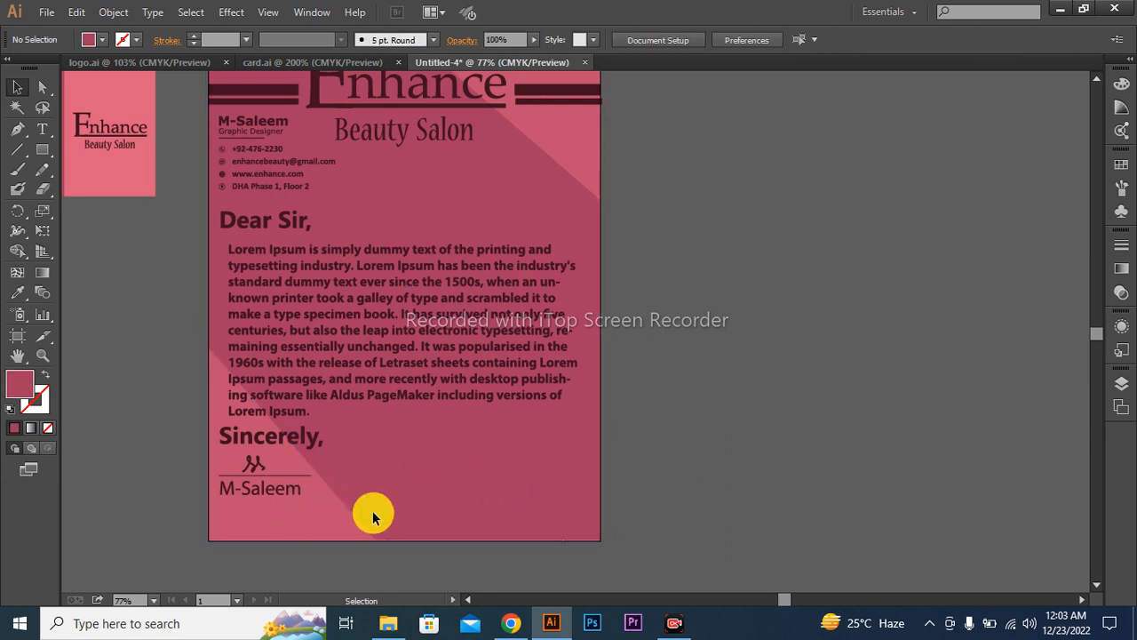
{"action": "left_click_drag", "start_coordinate": [207, 203], "coordinate": [249, 248]}
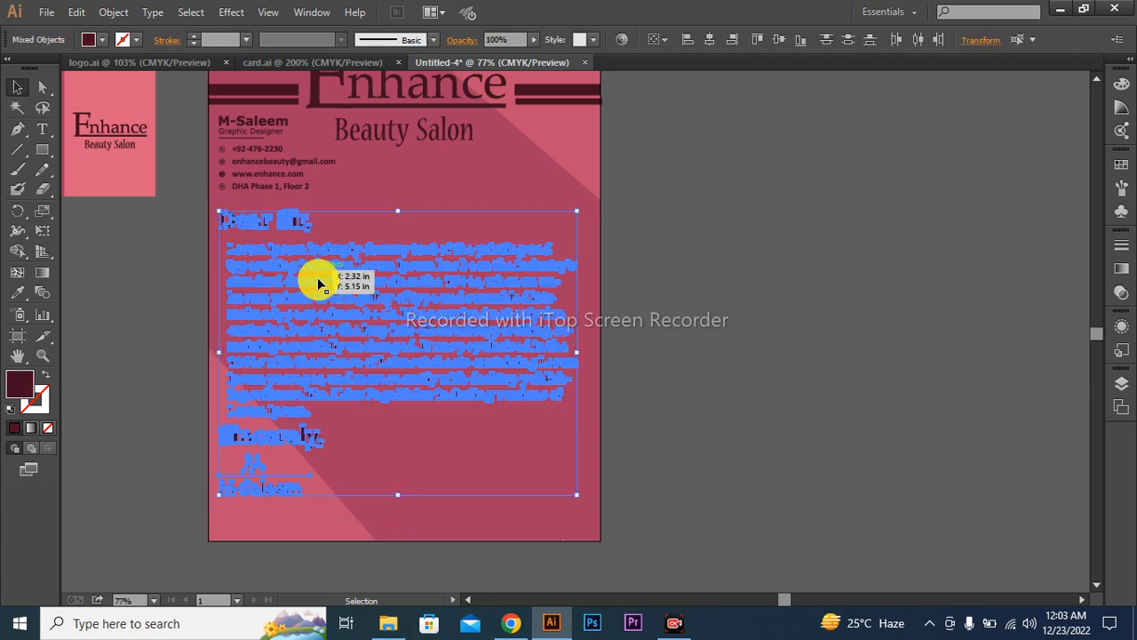
{"action": "key", "text": "ctrl+g"}
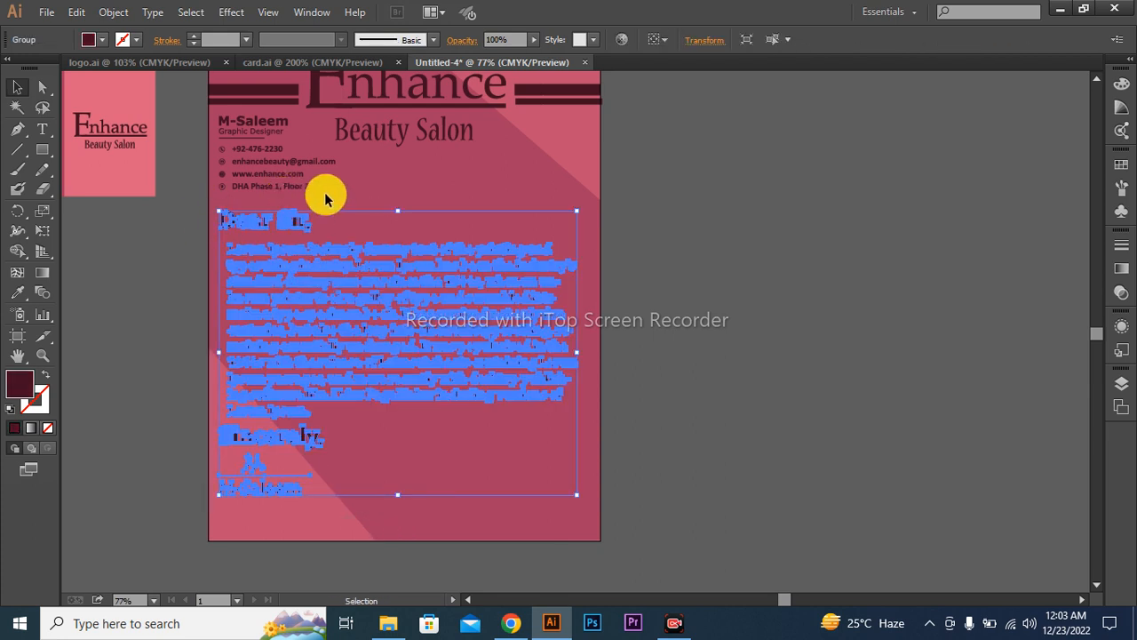
Step: Move the letter text group up beneath the logo and the contact details block to the page's bottom-right corner
{"action": "left_click_drag", "start_coordinate": [286, 186], "coordinate": [806, 317]}
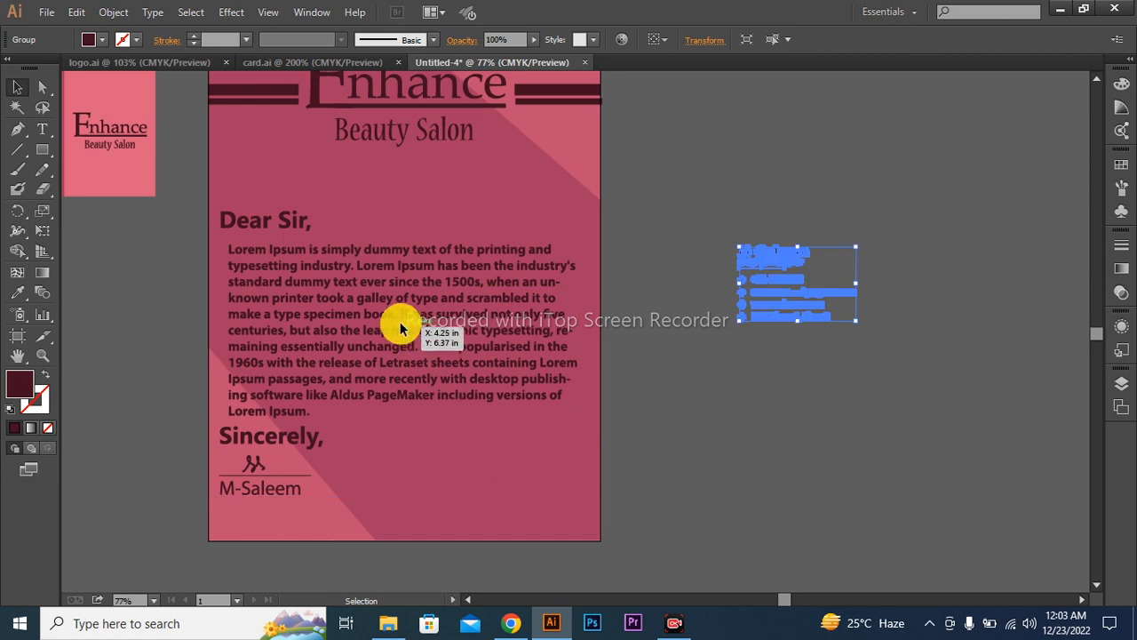
{"action": "left_click", "coordinate": [387, 371]}
{"action": "left_click_drag", "start_coordinate": [386, 367], "coordinate": [350, 291]}
{"action": "left_click", "coordinate": [718, 370]}
{"action": "left_click_drag", "start_coordinate": [743, 264], "coordinate": [480, 467]}
{"action": "left_click", "coordinate": [724, 410]}
Step: Try moving the contact details block up beside the signature and resizing it
{"action": "left_click_drag", "start_coordinate": [496, 507], "coordinate": [471, 446]}
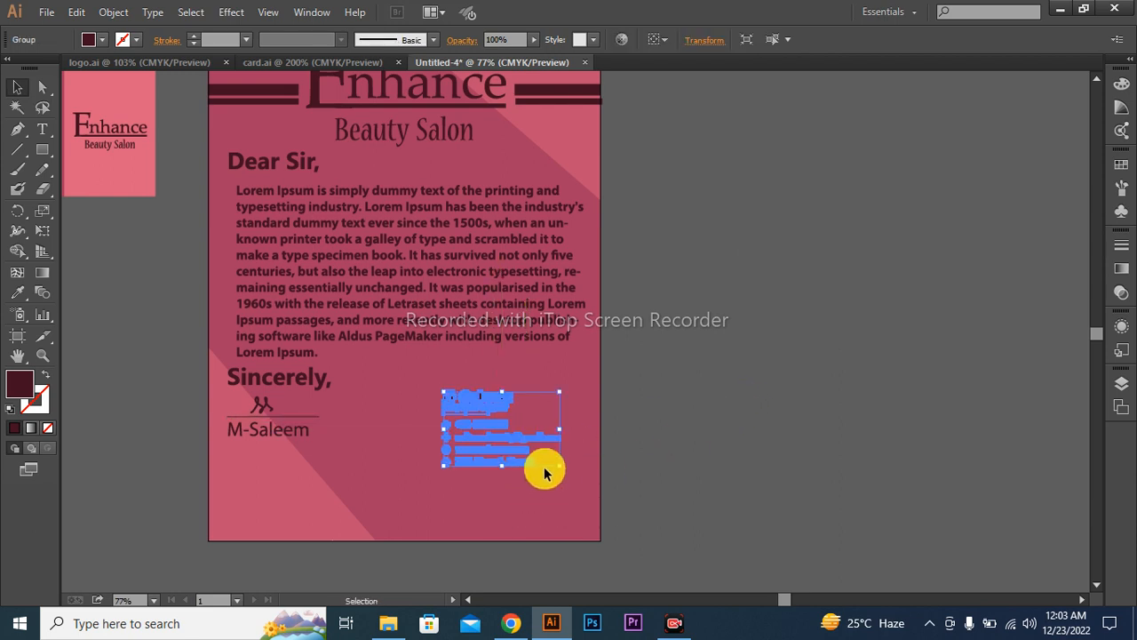
{"action": "left_click_drag", "start_coordinate": [559, 465], "coordinate": [503, 499]}
{"action": "left_click", "coordinate": [713, 461]}
Step: Undo the last move and resizing of the contact details block
{"action": "key", "text": "ctrl+z"}
{"action": "key", "text": "ctrl+z"}
{"action": "key", "text": "ctrl+z"}
{"action": "key", "text": "ctrl+z"}
{"action": "key", "text": "ctrl+z"}
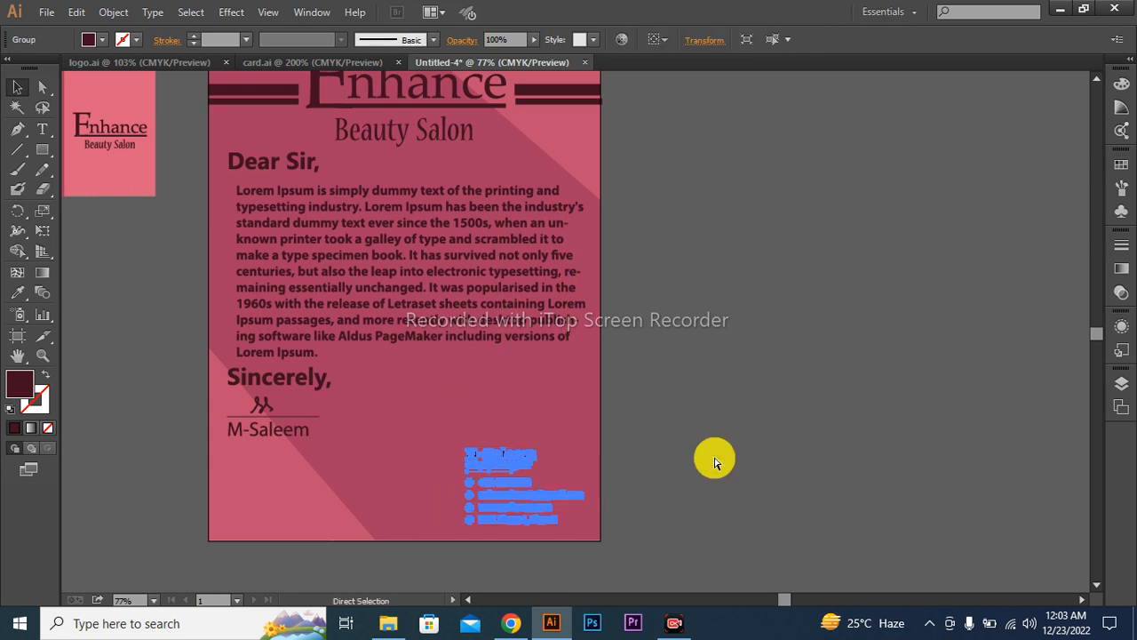
Step: Undo the placement changes back to the contact details sitting beneath the logo at the page's left and the letter text below them
{"action": "key", "text": "ctrl+z"}
{"action": "key", "text": "ctrl+z"}
{"action": "key", "text": "ctrl+z"}
{"action": "key", "text": "ctrl+z"}
{"action": "key", "text": "ctrl+z"}
{"action": "key", "text": "ctrl+z"}
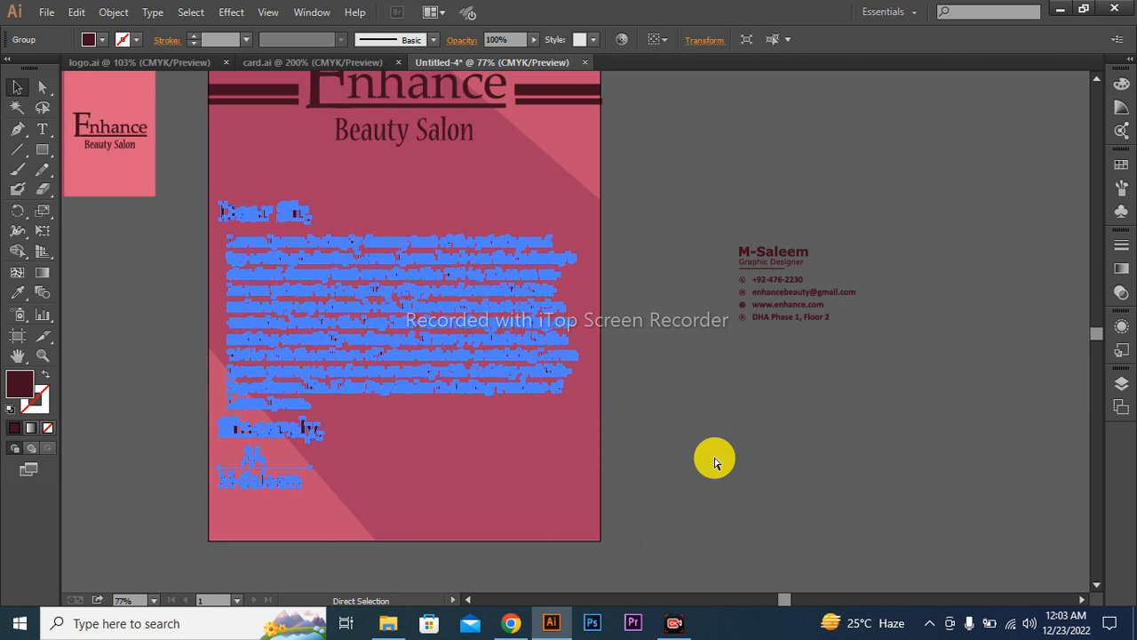
{"action": "key", "text": "ctrl+z"}
{"action": "key", "text": "ctrl+z"}
{"action": "key", "text": "ctrl+z"}
{"action": "key", "text": "ctrl+z"}
{"action": "key", "text": "ctrl+z"}
{"action": "key", "text": "ctrl+z"}
{"action": "key", "text": "ctrl+z"}
{"action": "key", "text": "ctrl+z"}
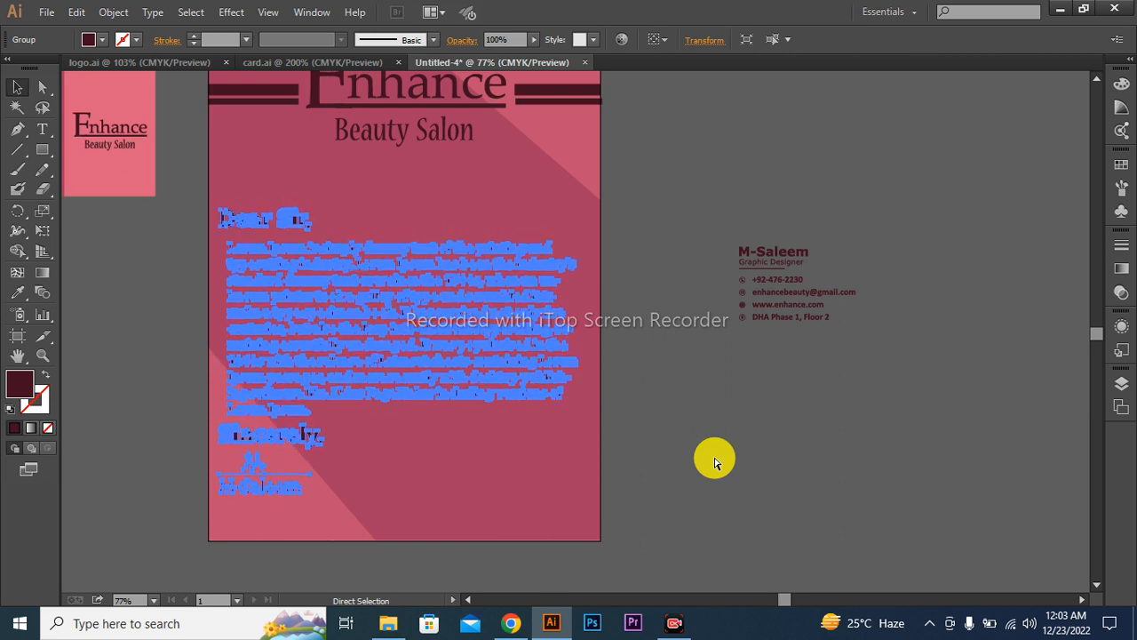
{"action": "key", "text": "ctrl+z"}
{"action": "key", "text": "ctrl+z"}
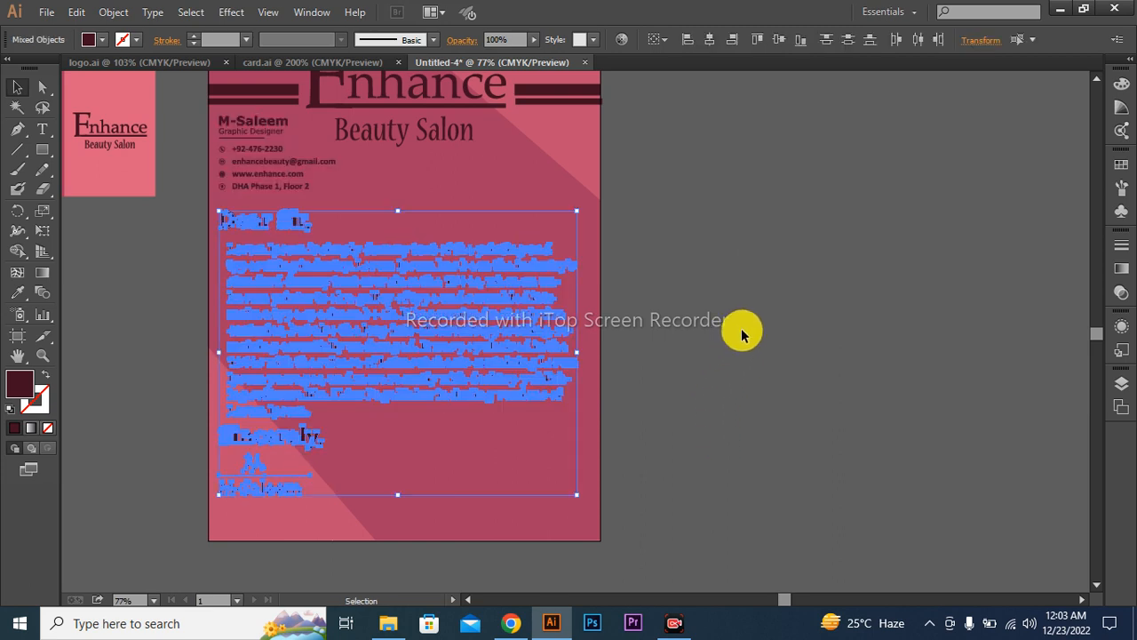
Step: Move the letter text group slightly down the page and left-align the contact details block with it
{"action": "left_click", "coordinate": [742, 335]}
{"action": "left_click", "coordinate": [302, 286]}
{"action": "left_click_drag", "start_coordinate": [302, 286], "coordinate": [305, 313]}
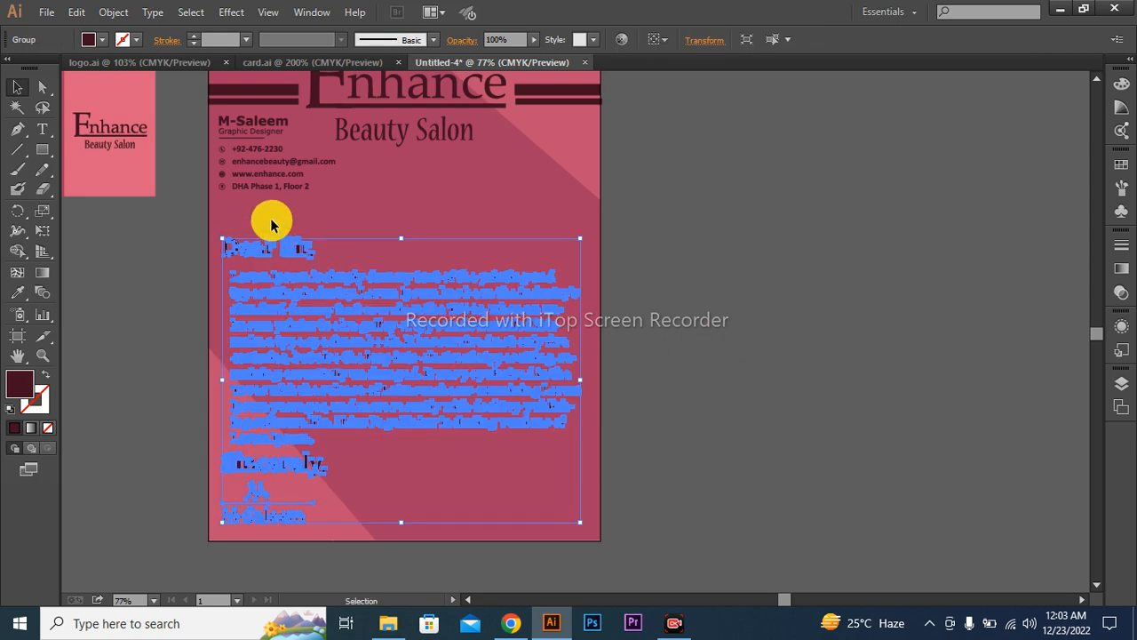
{"action": "left_click", "coordinate": [251, 168], "text": "shift"}
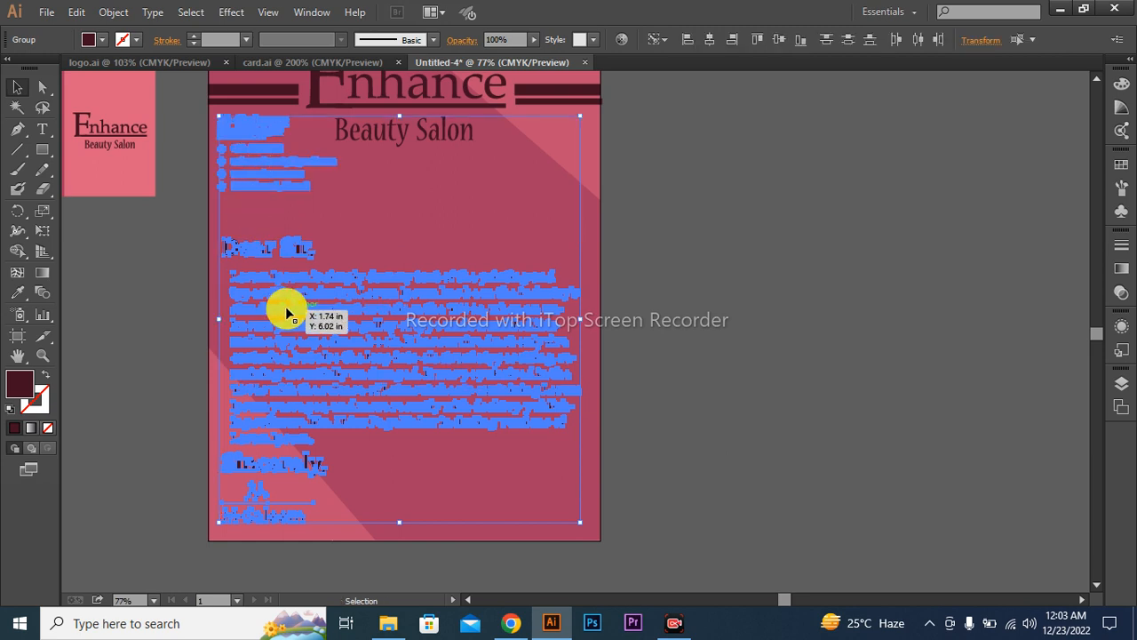
{"action": "left_click", "coordinate": [669, 42]}
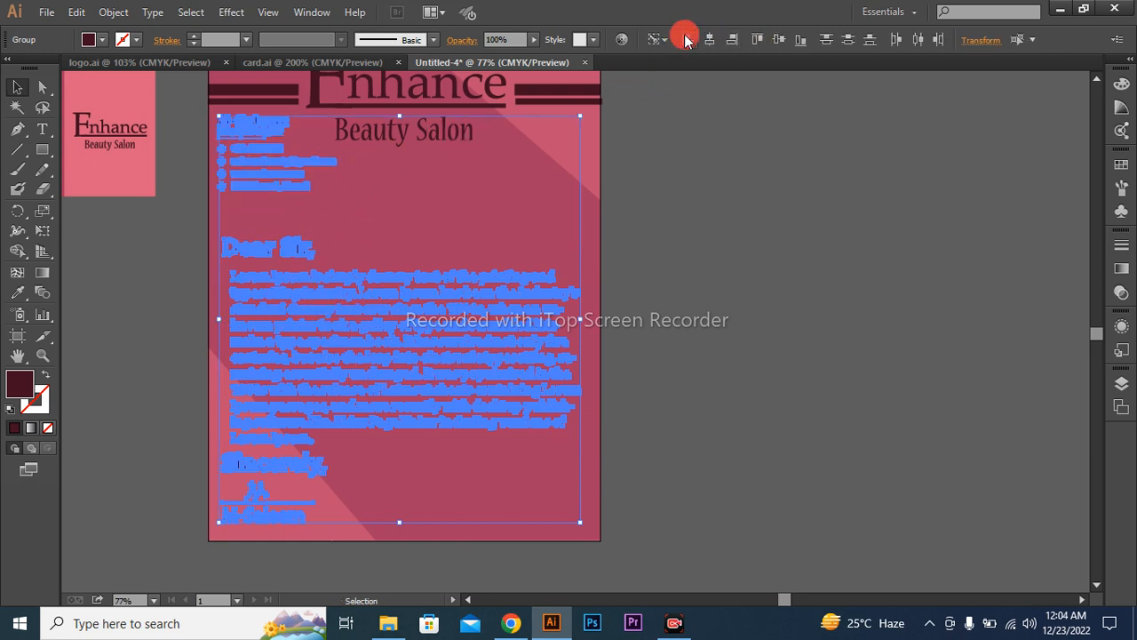
{"action": "left_click", "coordinate": [771, 174]}
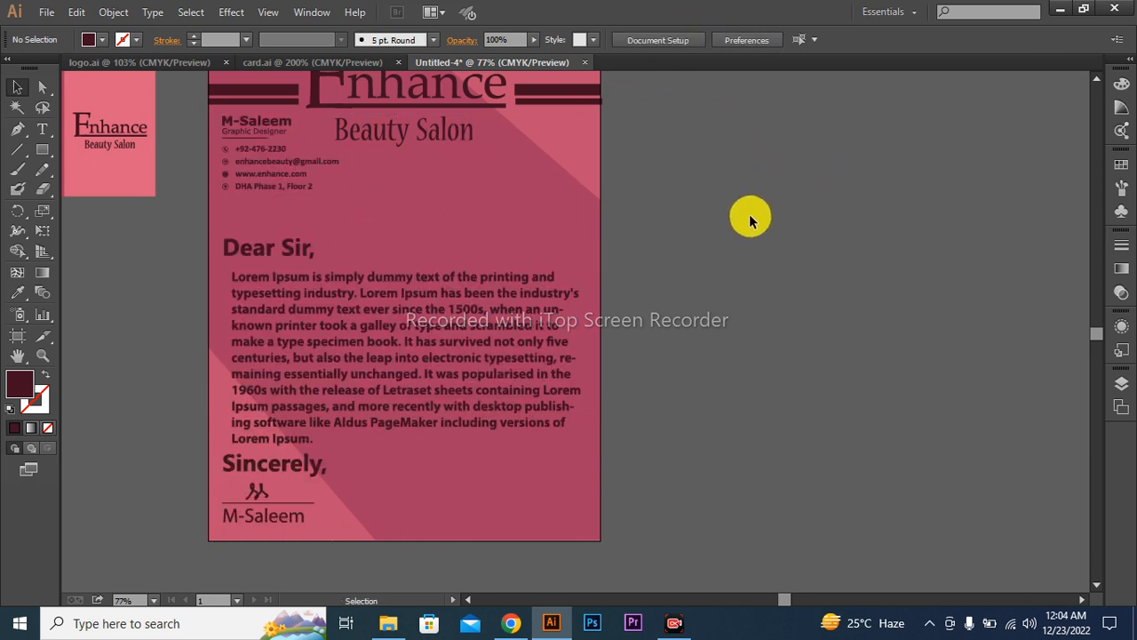
Step: Add the text "Date:25-12-2022" in the empty area beside the signature
{"action": "left_click", "coordinate": [41, 129]}
{"action": "left_click", "coordinate": [432, 482]}
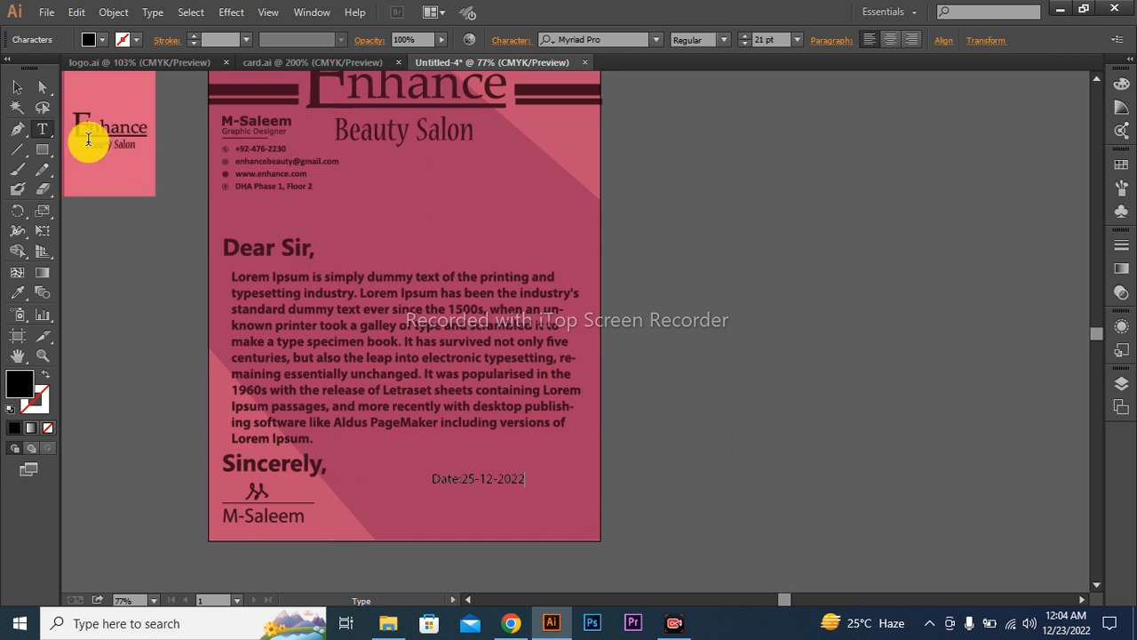
{"action": "left_click", "coordinate": [18, 87]}
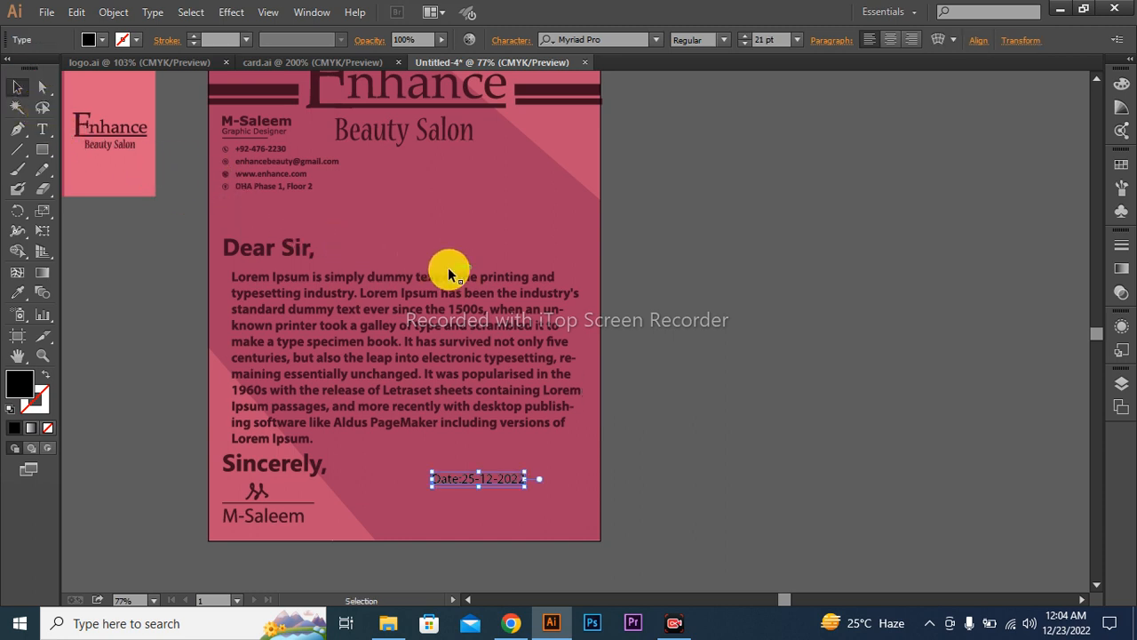
Step: Match the date text to the dark maroon of the letter text and set its font to Nirmala UI Semilight
{"action": "key", "text": "i"}
{"action": "left_click", "coordinate": [508, 280]}
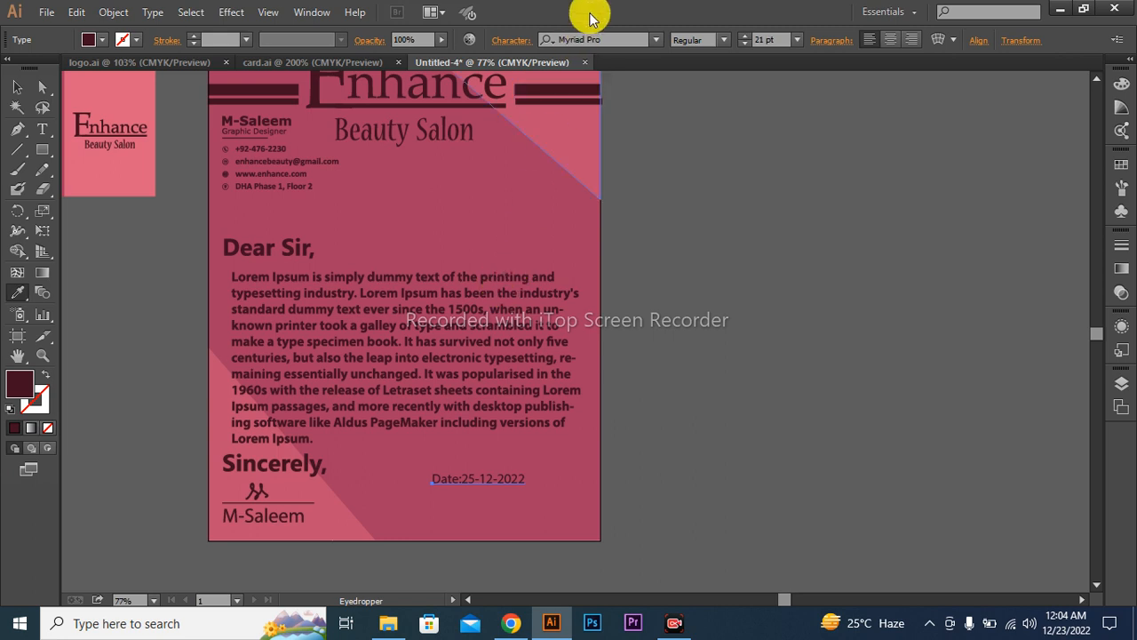
{"action": "left_click", "coordinate": [655, 40]}
{"action": "left_click", "coordinate": [760, 171]}
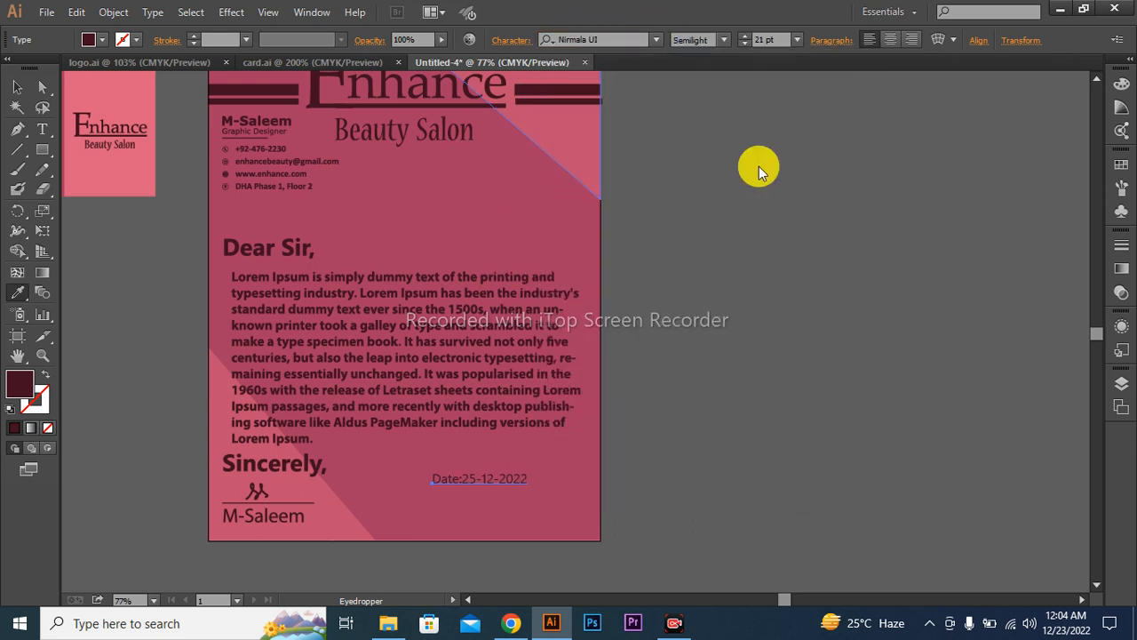
Step: Move the date up to the right side above the letter body and enlarge it to about 24.4 pt
{"action": "key", "text": "v"}
{"action": "left_click_drag", "start_coordinate": [525, 485], "coordinate": [514, 212]}
{"action": "left_click", "coordinate": [692, 241]}
{"action": "key", "text": "space"}
{"action": "left_click_drag", "start_coordinate": [771, 259], "coordinate": [610, 287]}
{"action": "left_click", "coordinate": [377, 240]}
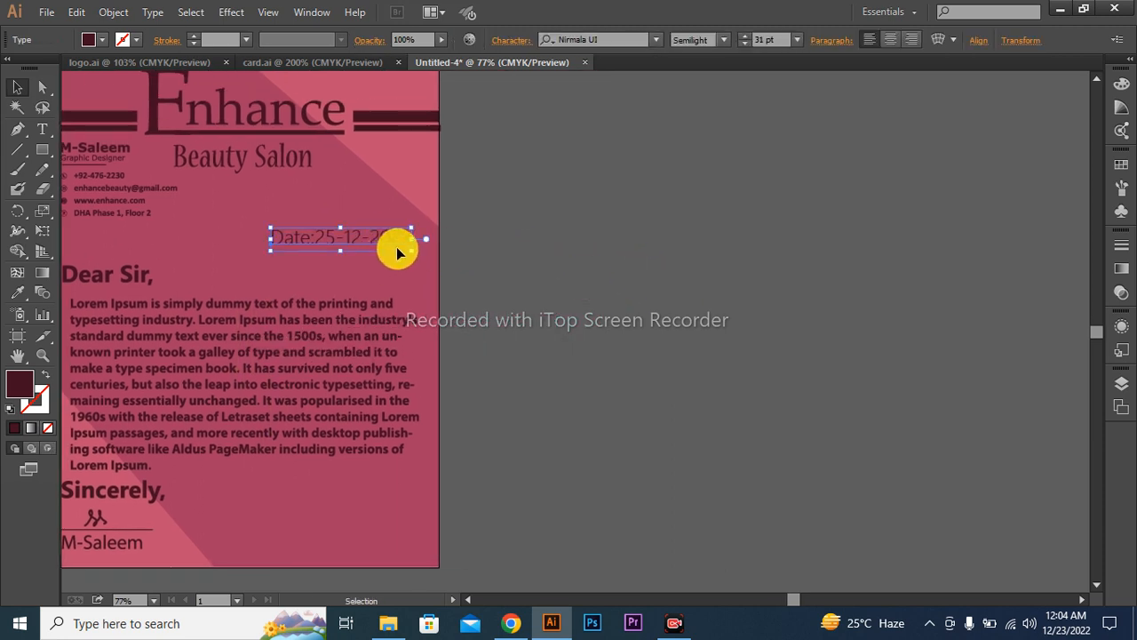
{"action": "mouse_move", "coordinate": [406, 246]}
{"action": "left_mouse_down"}
{"action": "mouse_move", "coordinate": [417, 257]}
{"action": "mouse_move", "coordinate": [313, 249]}
{"action": "mouse_move", "coordinate": [435, 246]}
{"action": "mouse_move", "coordinate": [391, 246]}
{"action": "left_mouse_up"}
{"action": "left_click", "coordinate": [561, 325]}
Step: Place the date directly beneath the contact details at the page's left margin and move the letter text group up close below it
{"action": "key", "text": "space"}
{"action": "left_click_drag", "start_coordinate": [607, 311], "coordinate": [717, 302]}
{"action": "left_click_drag", "start_coordinate": [436, 228], "coordinate": [201, 222]}
{"action": "left_click", "coordinate": [680, 273]}
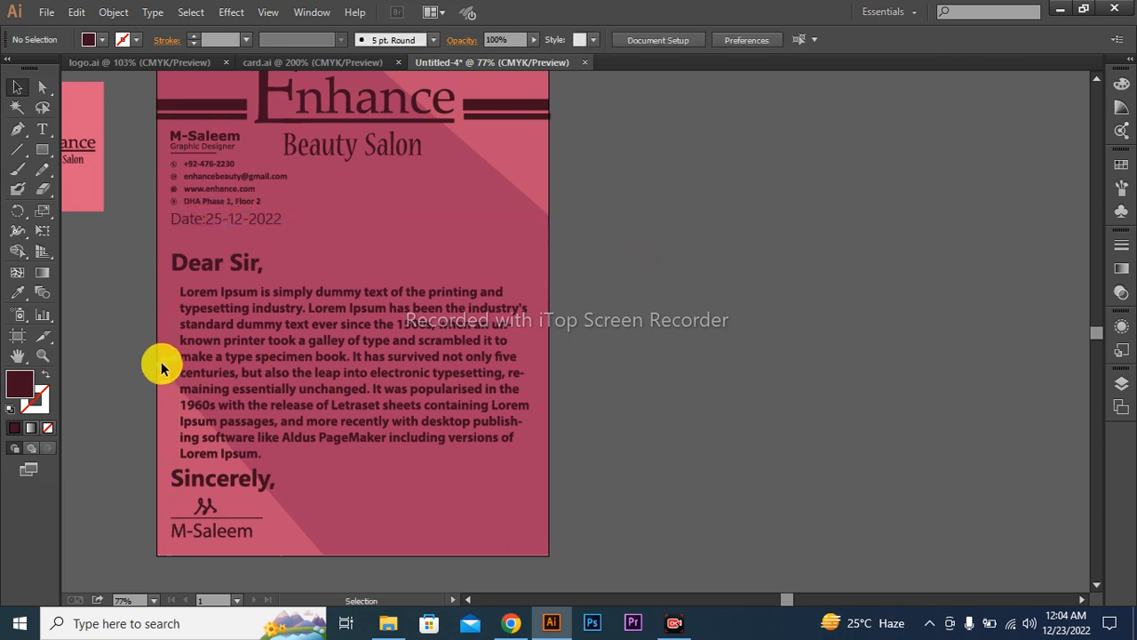
{"action": "left_click_drag", "start_coordinate": [287, 360], "coordinate": [281, 353]}
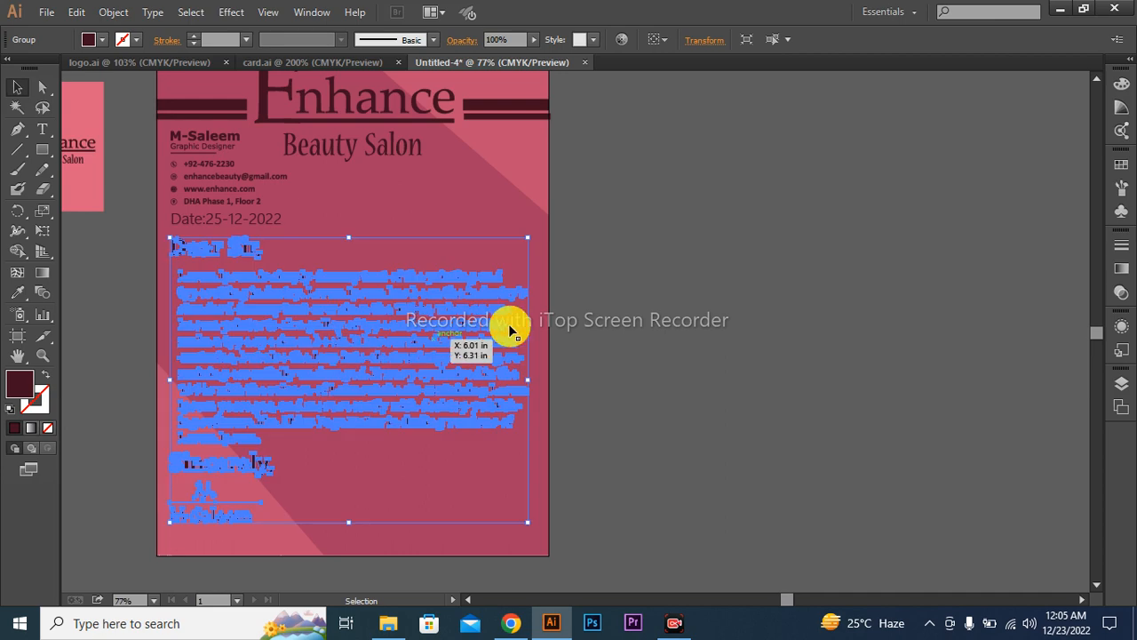
{"action": "left_click", "coordinate": [653, 321]}
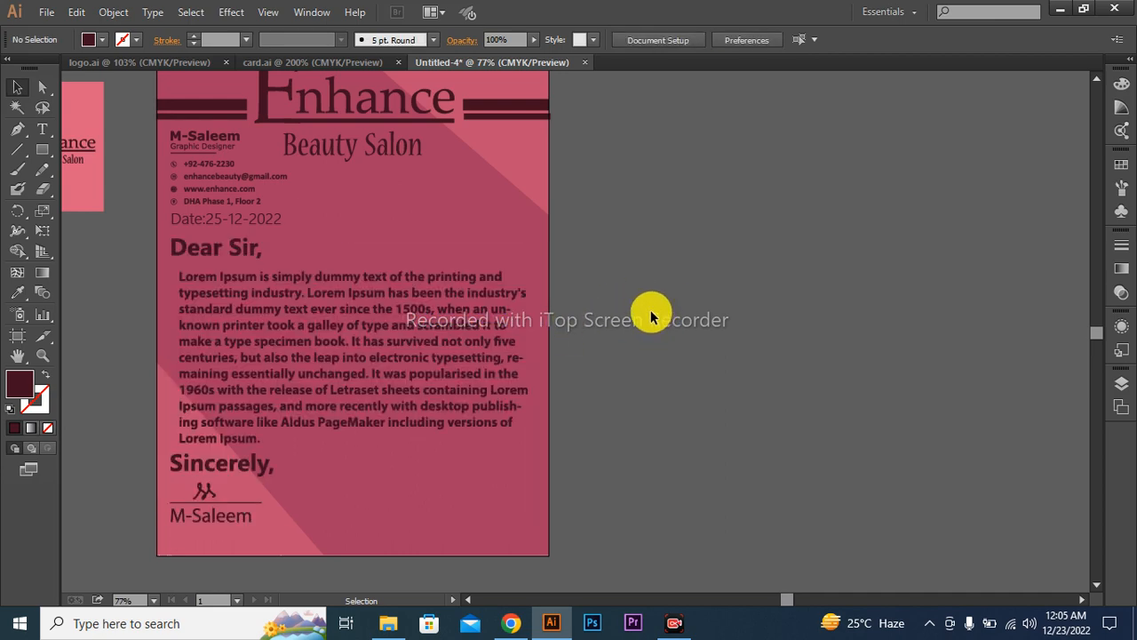
Step: Convert the date text to outlines
{"action": "scroll", "coordinate": [711, 294], "scroll_direction": "left", "scroll_amount": 2}
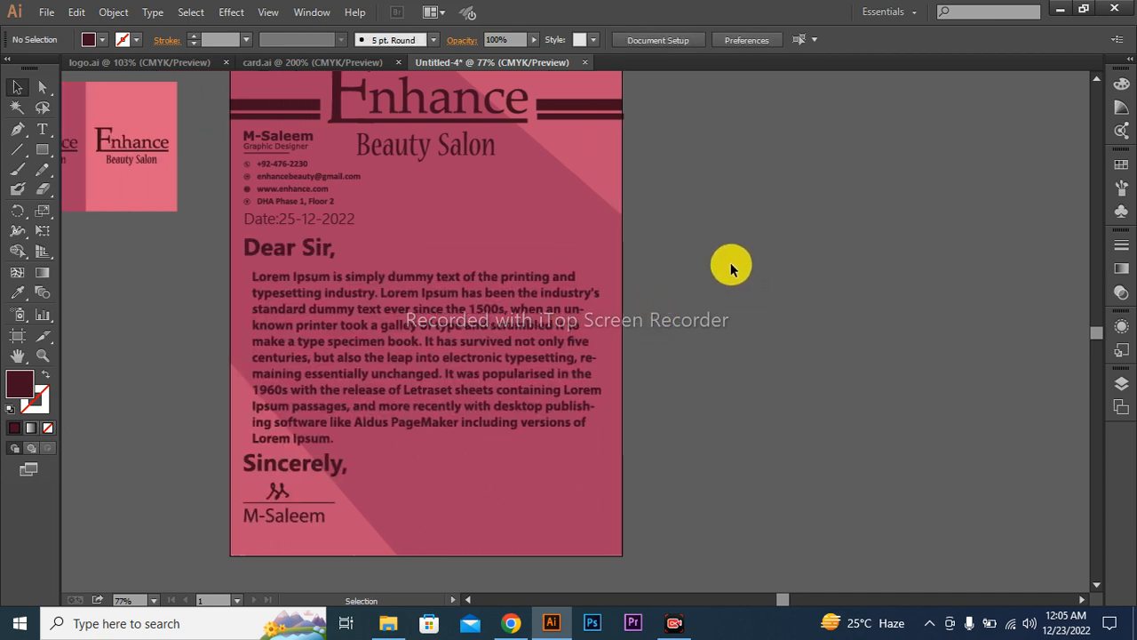
{"action": "key", "text": "ctrl+minus"}
{"action": "right_click", "coordinate": [324, 227]}
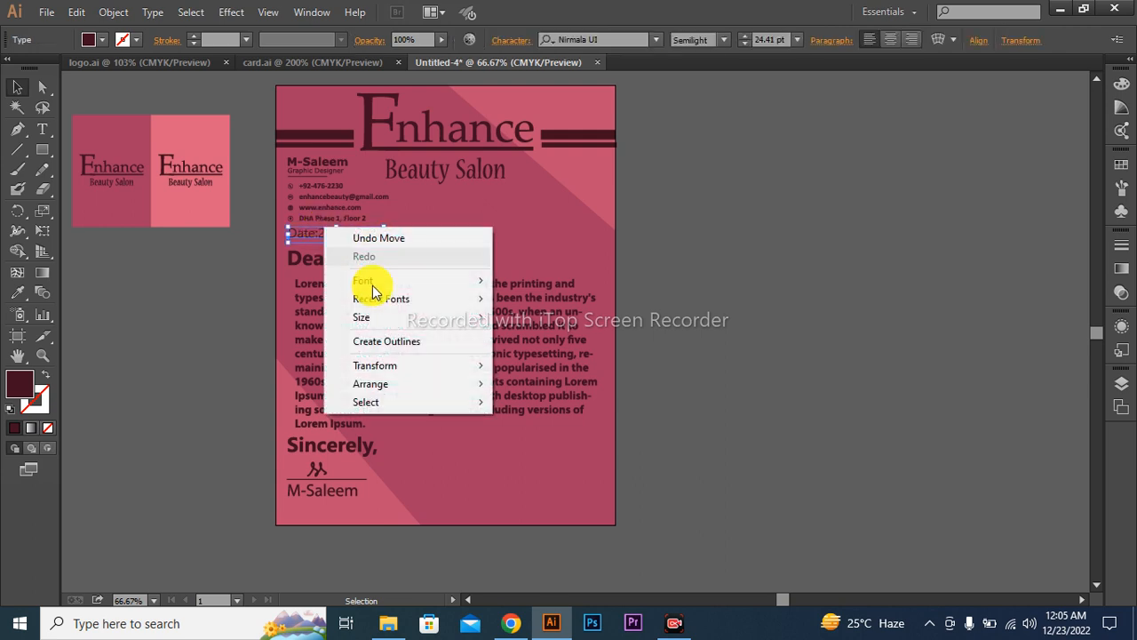
{"action": "left_click", "coordinate": [382, 336]}
{"action": "left_click", "coordinate": [725, 293]}
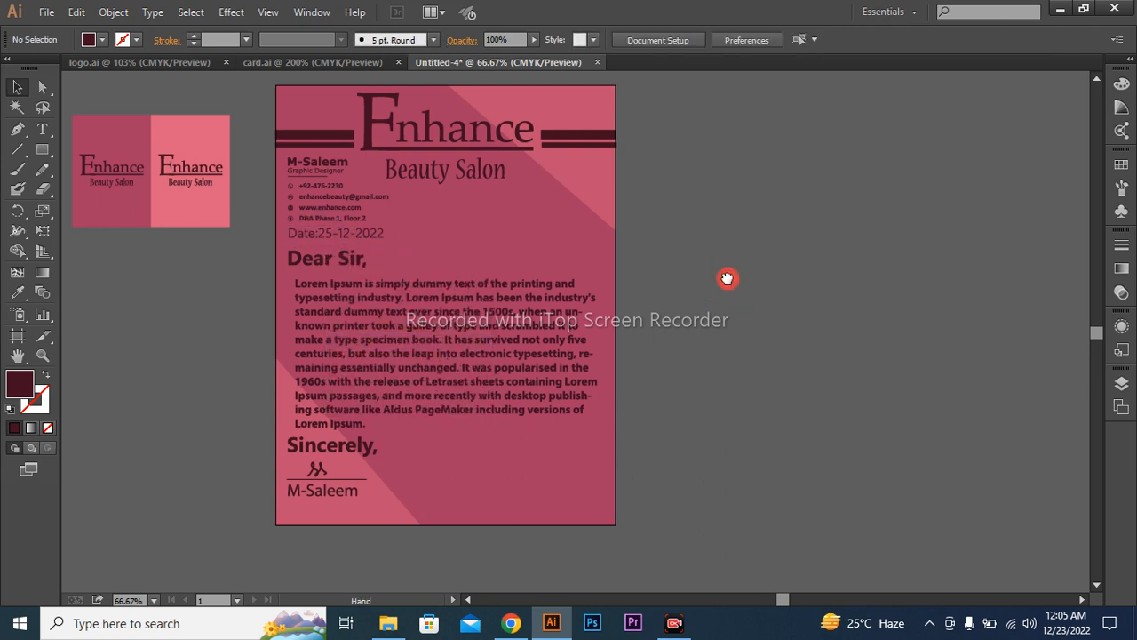
Step: Review the whole letterhead page and compare it with the designs in the logo.ai and card.ai documents
{"action": "left_click_drag", "start_coordinate": [727, 278], "coordinate": [747, 284]}
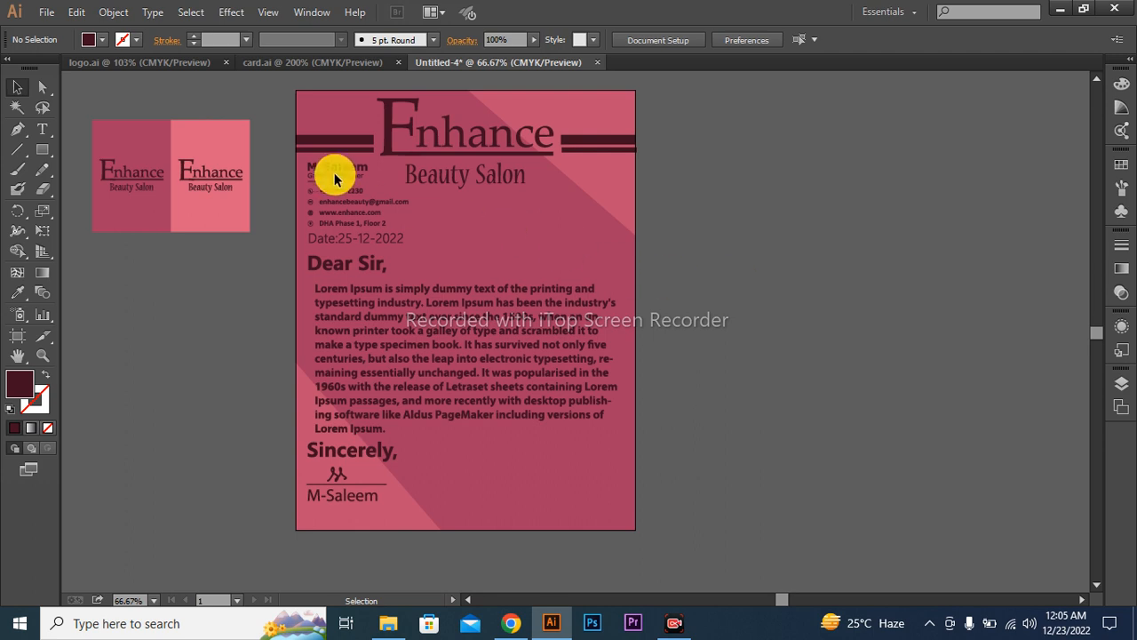
{"action": "left_click", "coordinate": [172, 68]}
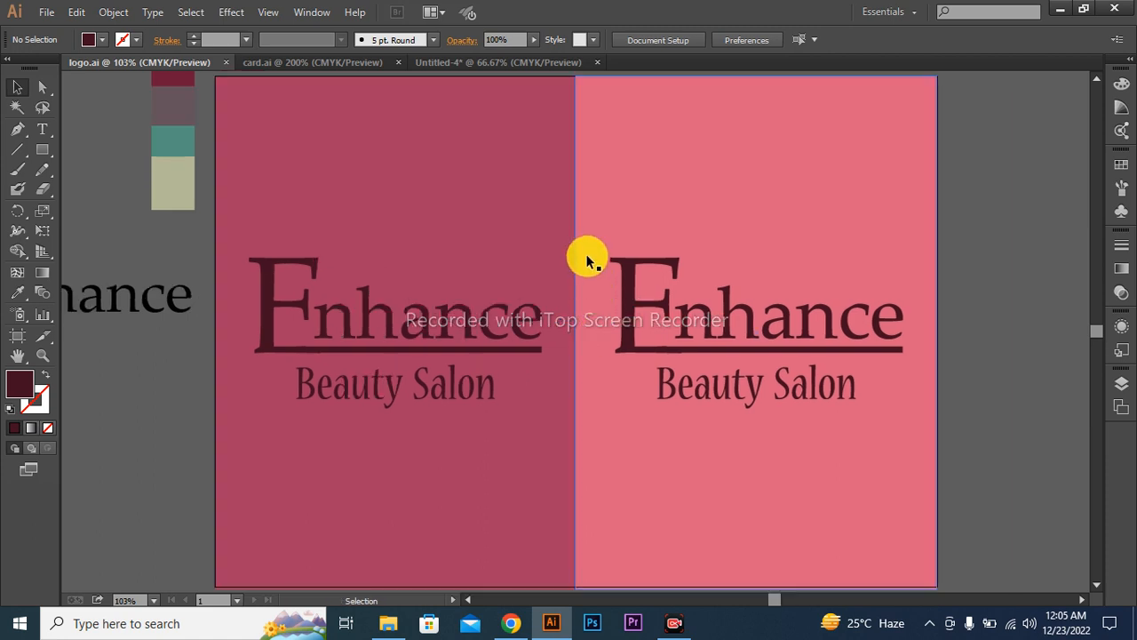
{"action": "left_click", "coordinate": [327, 66]}
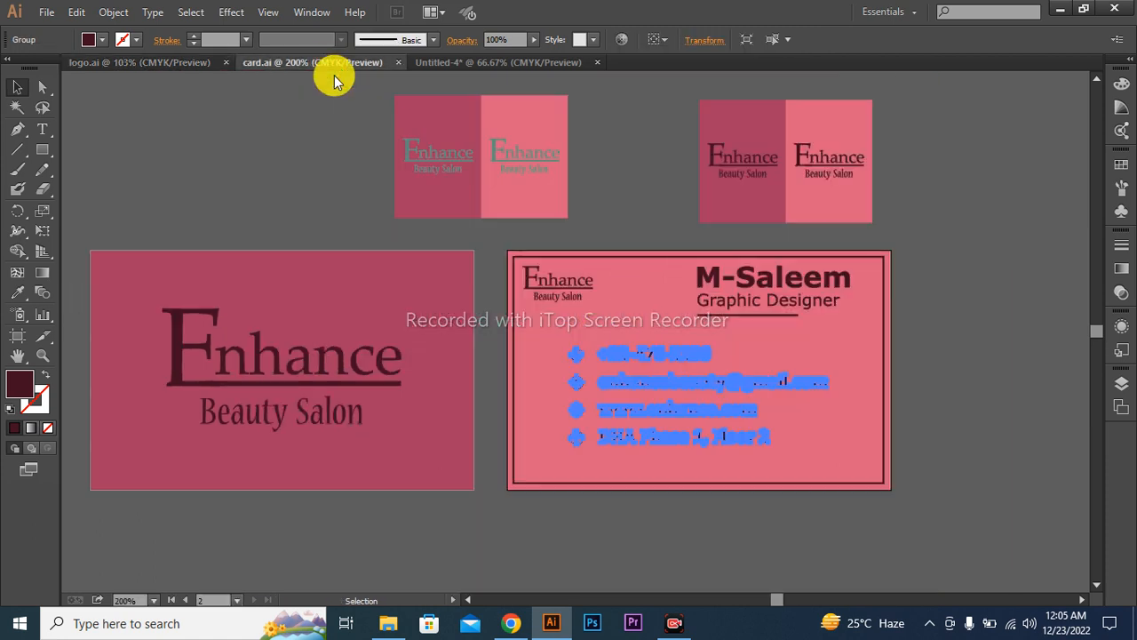
{"action": "left_click", "coordinate": [945, 430]}
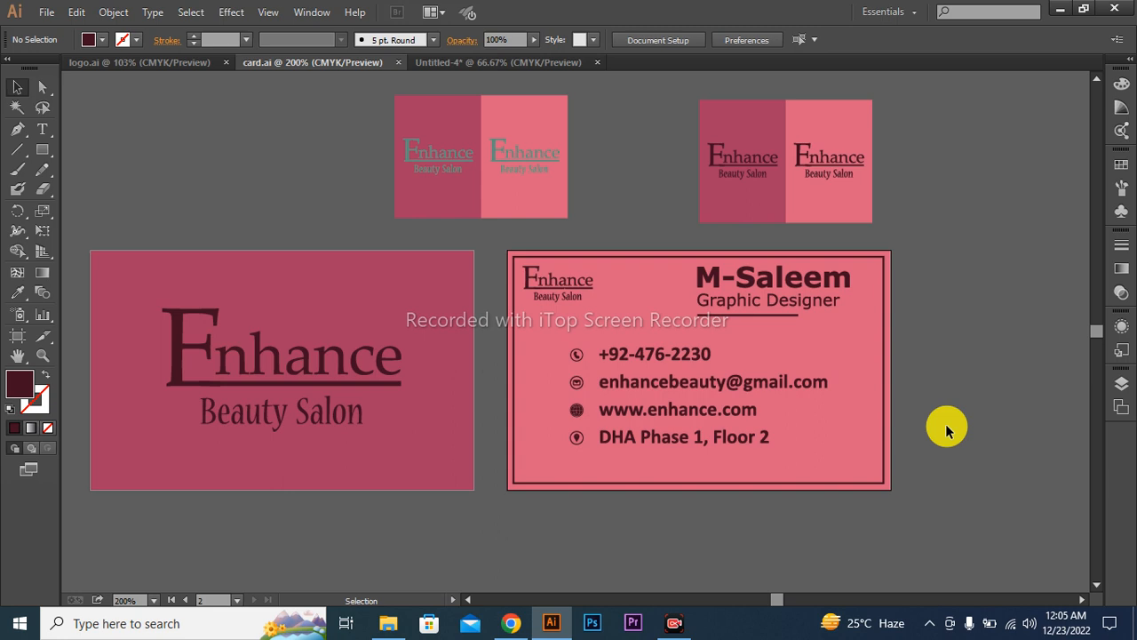
{"action": "left_click", "coordinate": [530, 64]}
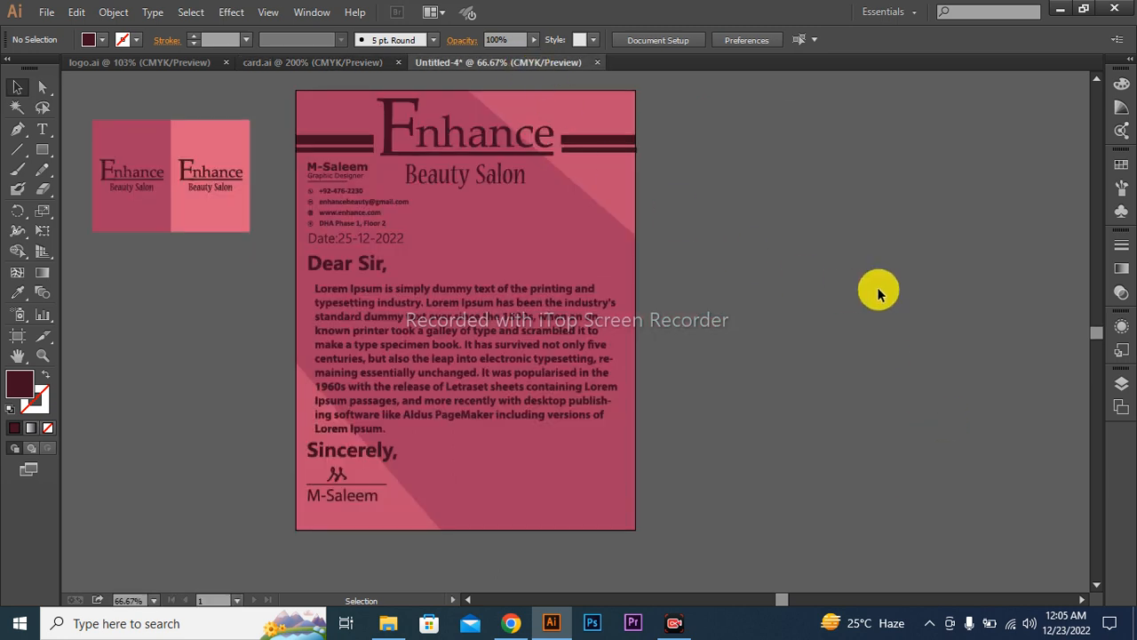